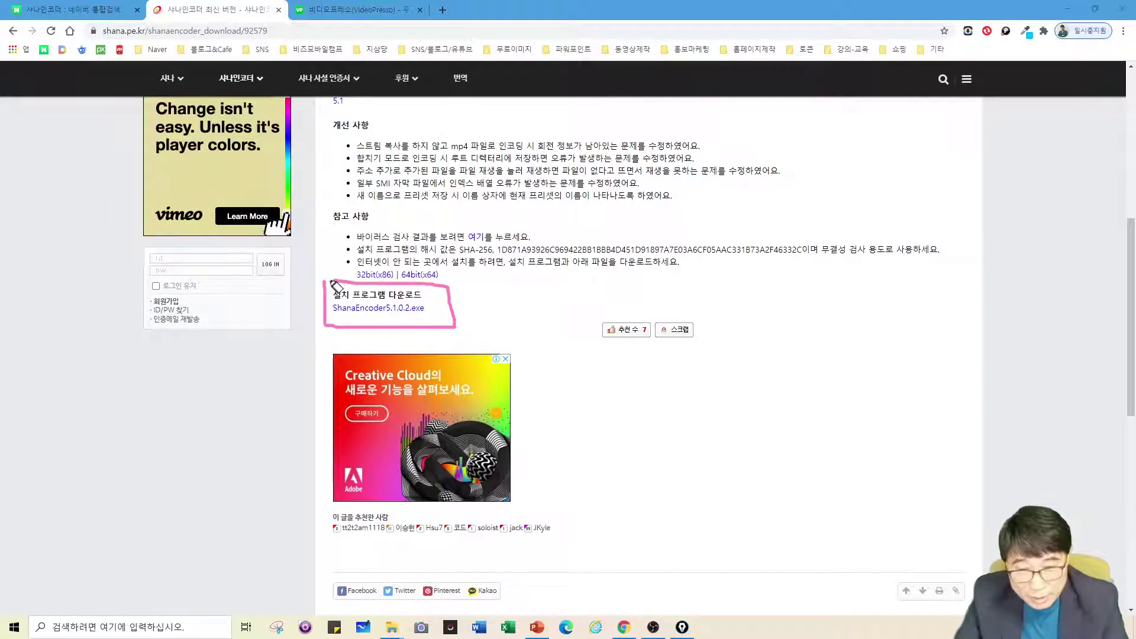
- Download the ShanaEncoder5.1.0.2.exe installer from the download page
mouse_move(513, 287)
left_mouse_down()
mouse_move(484, 304)
mouse_move(515, 313)
mouse_move(508, 274)
mouse_move(481, 316)
mouse_move(524, 280)
left_mouse_up()
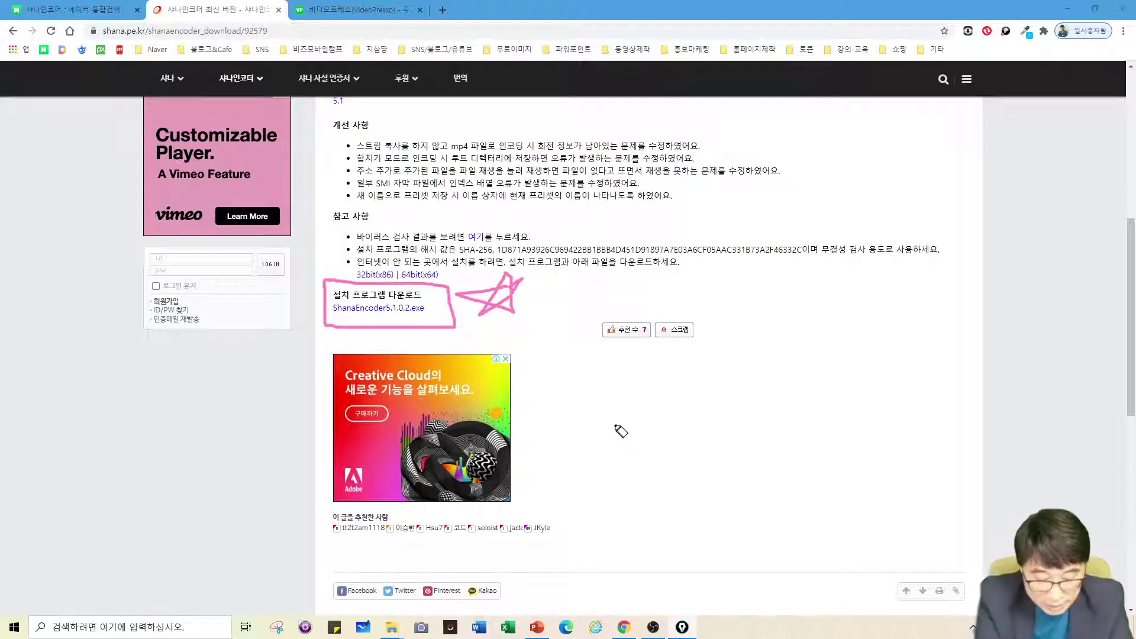
key("Escape")
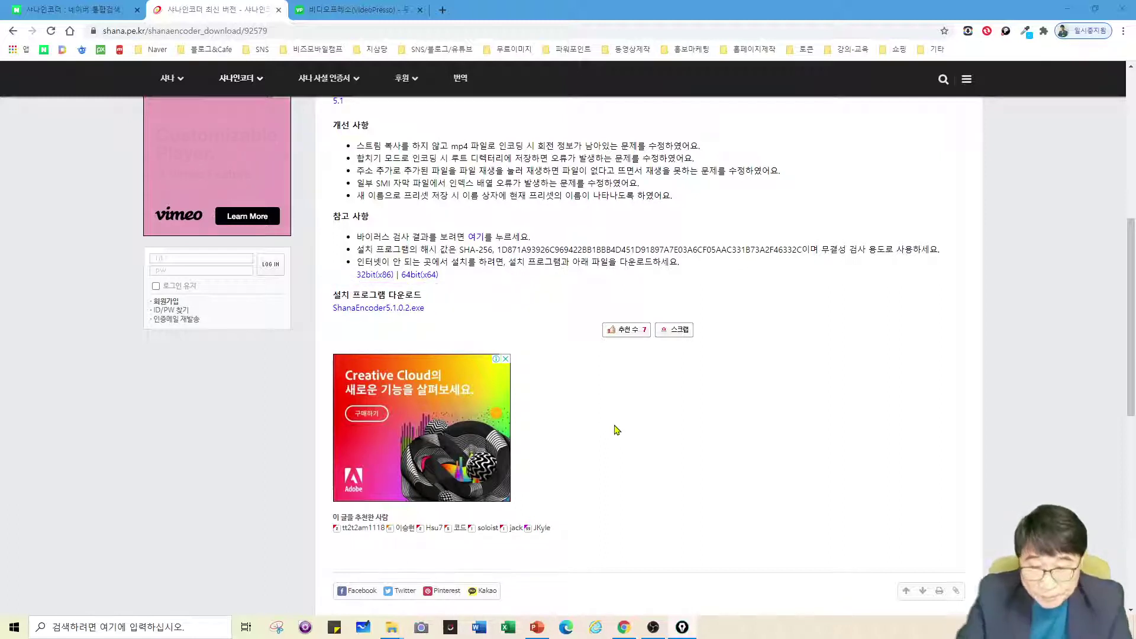
left_click(409, 309)
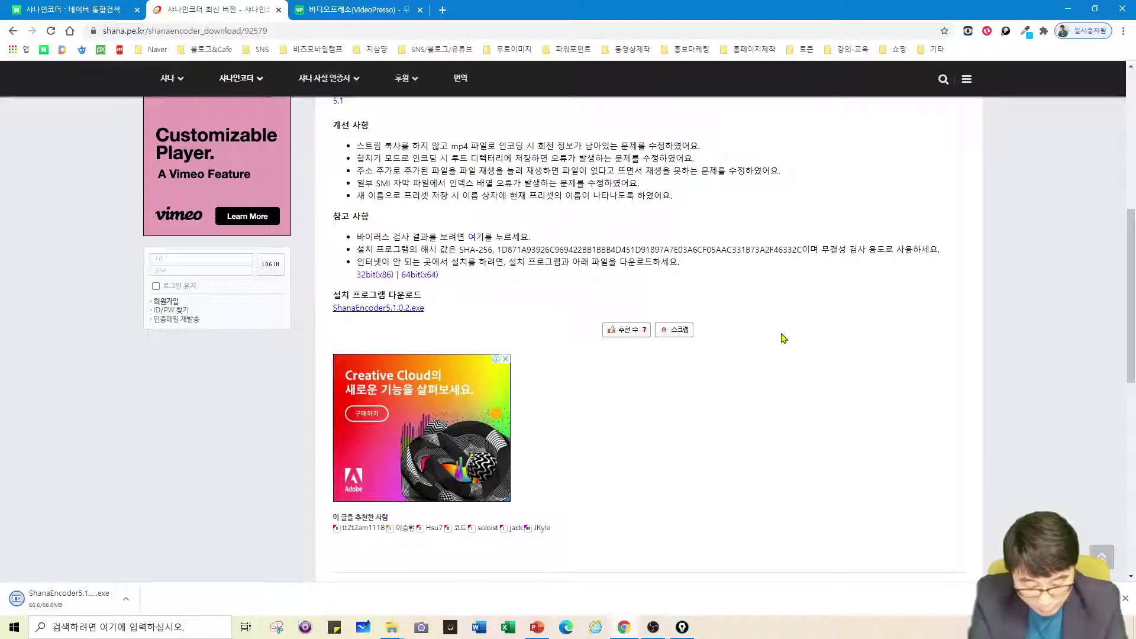
- Go to the desktop, launch ShanaEncoder (샤나인코더) and position its window clear of the desktop shortcuts
key("super+d")
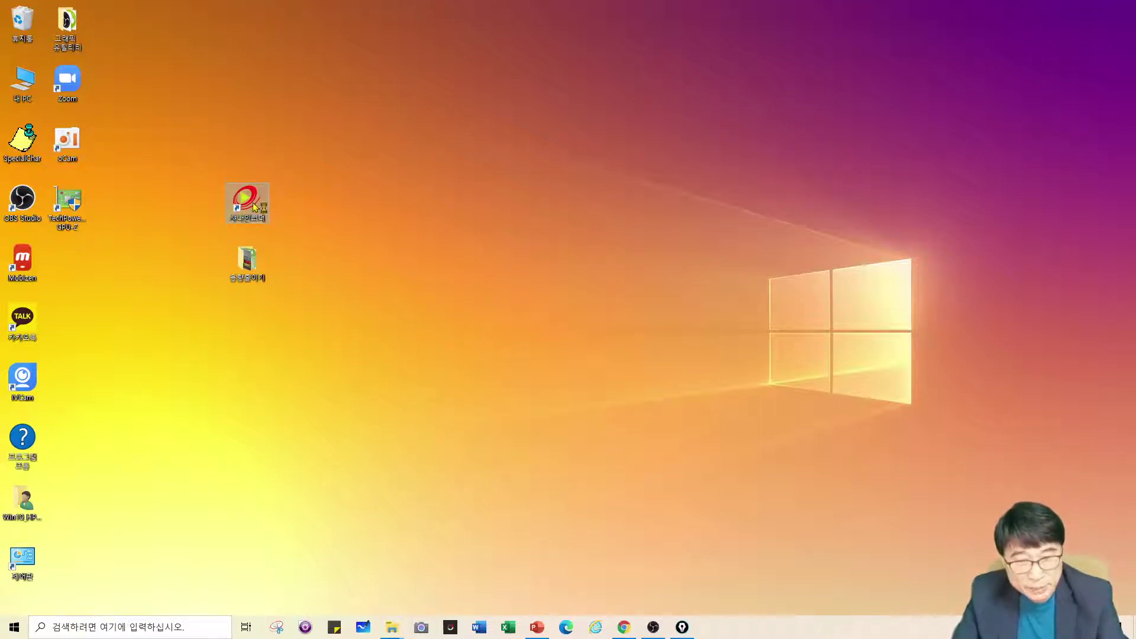
left_click_drag(431, 239, 672, 138)
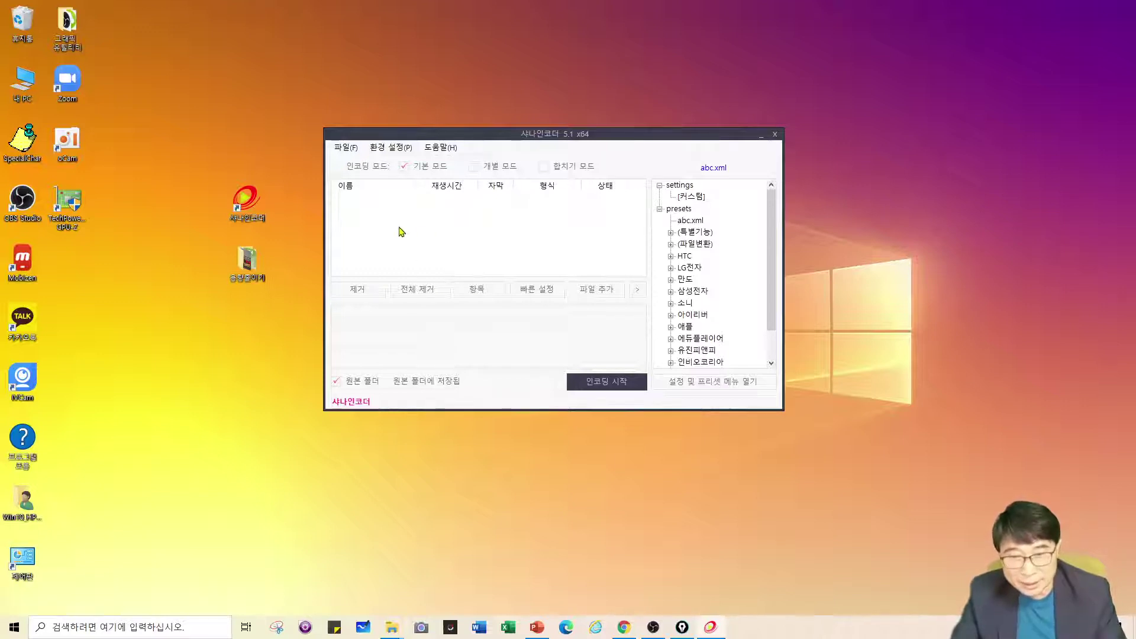
left_click_drag(599, 138, 723, 124)
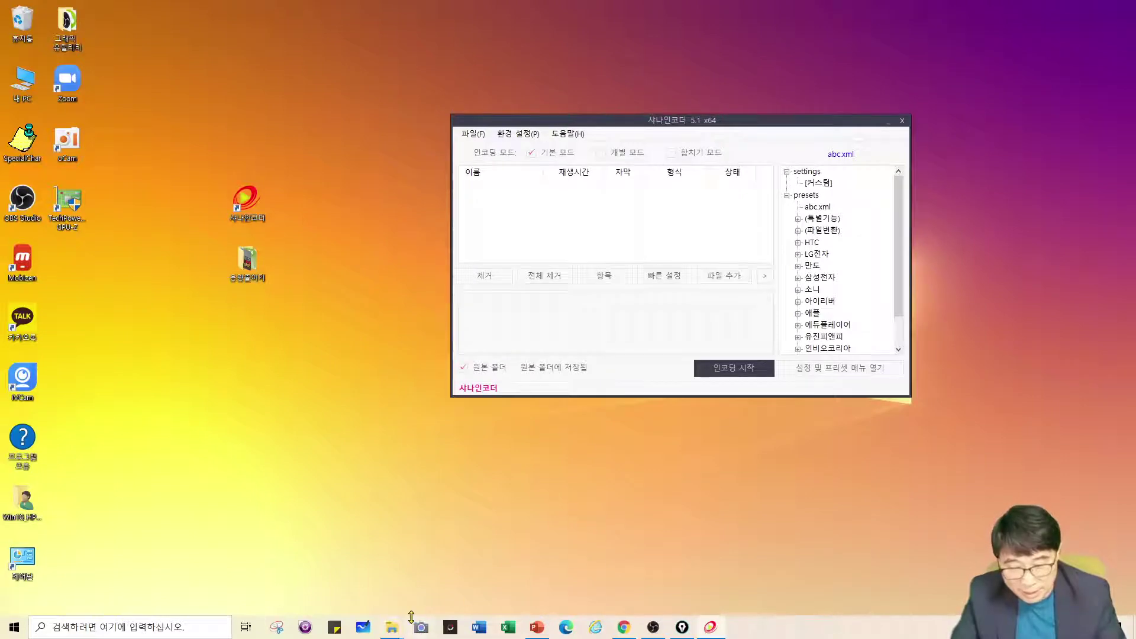
- Bring up the 용량줄이기 folder and arrange it beside the encoder window so its video files are accessible
mouse_move(393, 634)
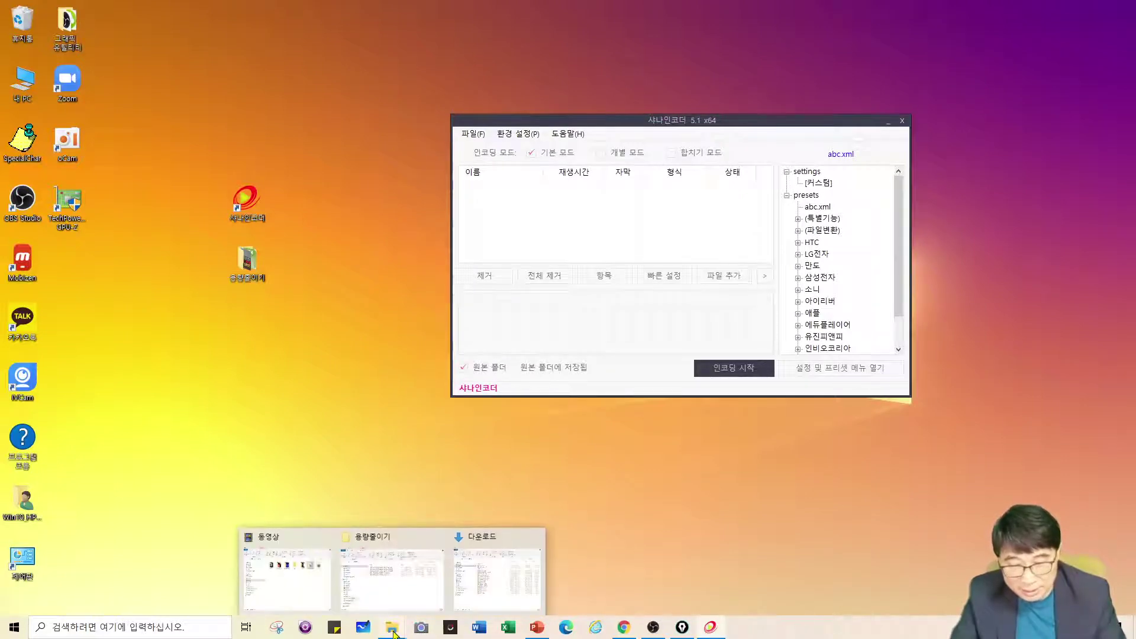
left_click(414, 601)
left_click_drag(634, 61, 462, 177)
left_click_drag(766, 124, 954, 104)
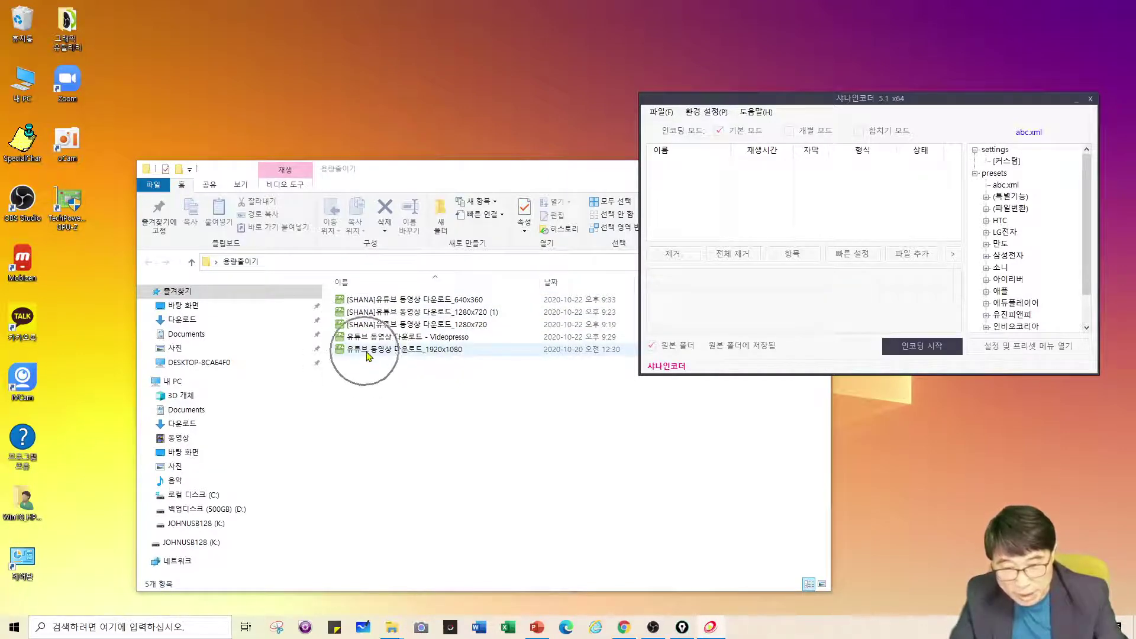
left_click_drag(800, 104, 789, 124)
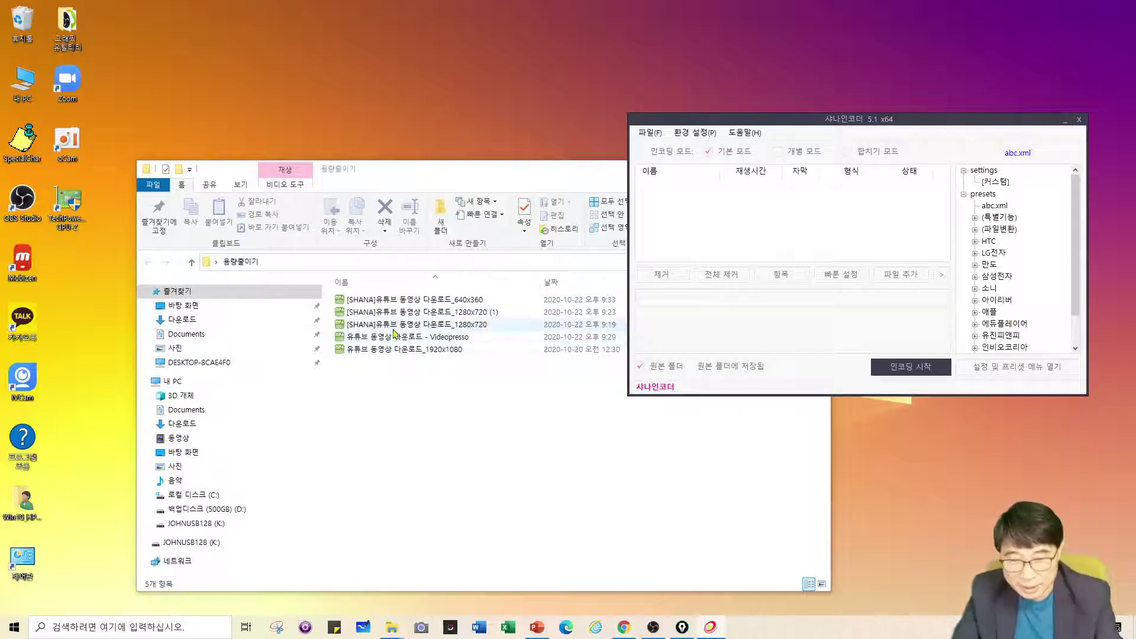
left_click_drag(863, 122, 828, 102)
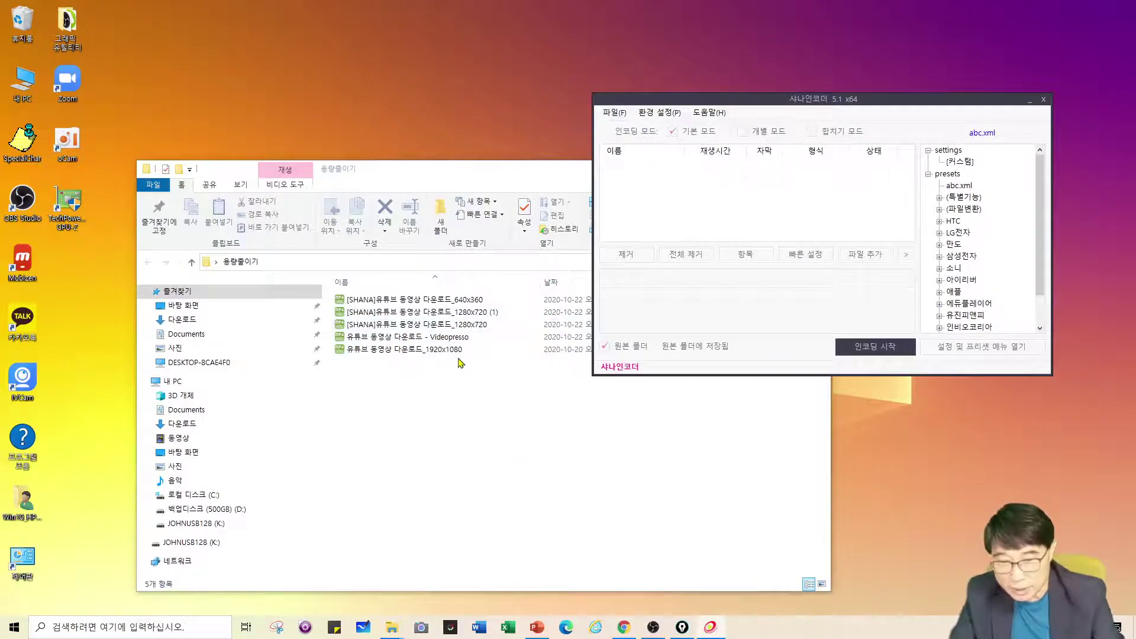
- Add 유튜브 동영상 다운로드_1920x1080 to the encoding list and rearrange both windows to check the source file's size
left_click_drag(455, 351, 770, 199)
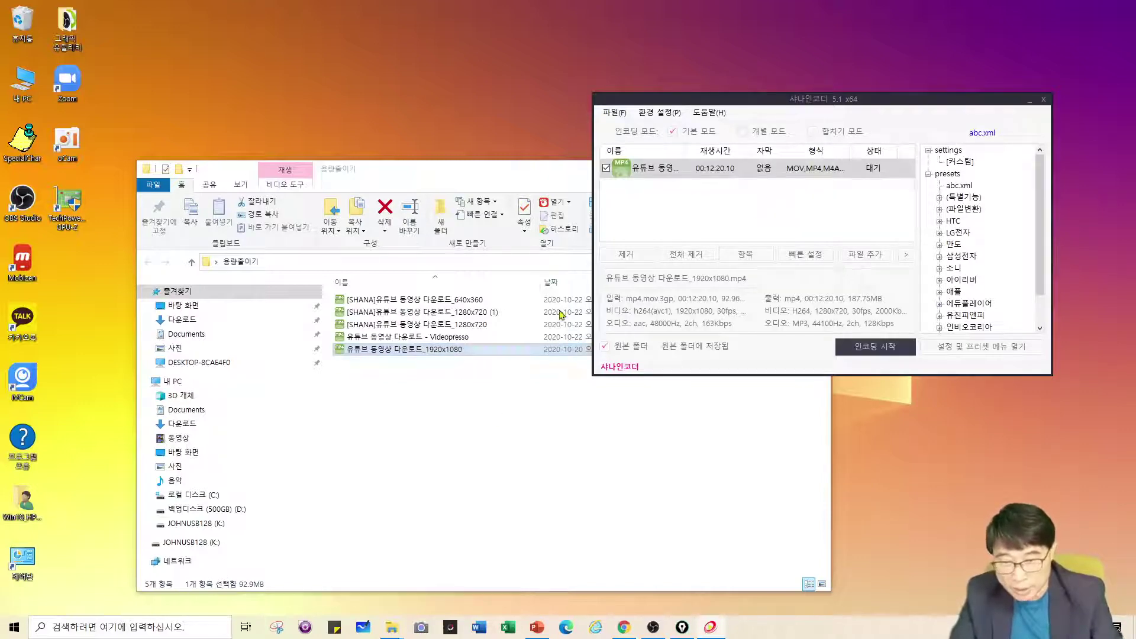
left_click_drag(471, 185, 350, 146)
left_click_drag(781, 105, 881, 114)
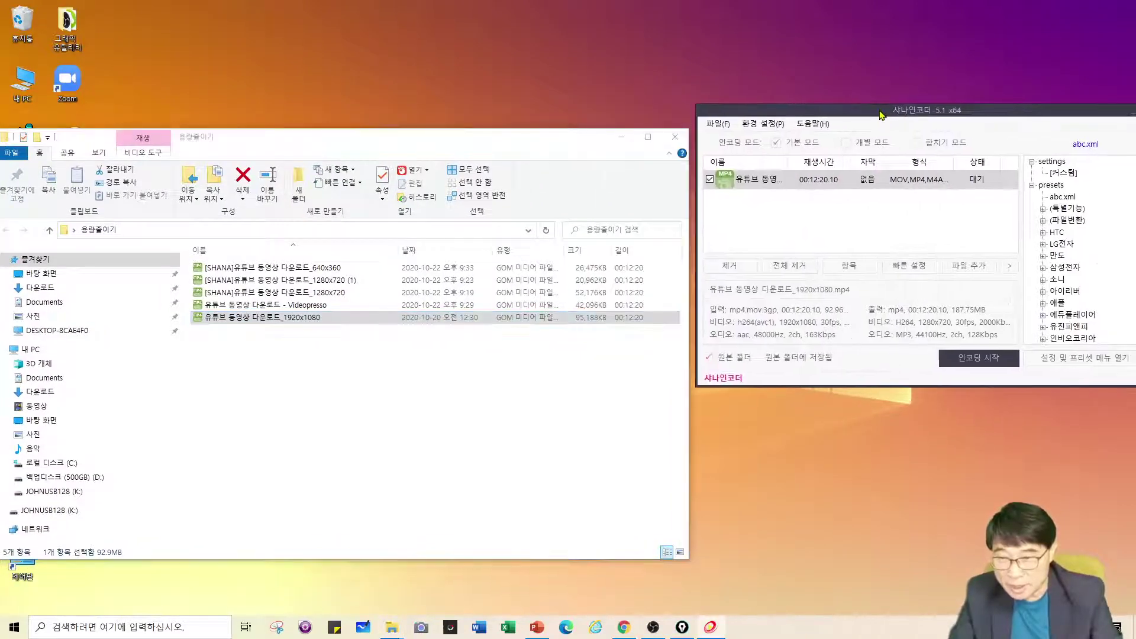
left_click(571, 323)
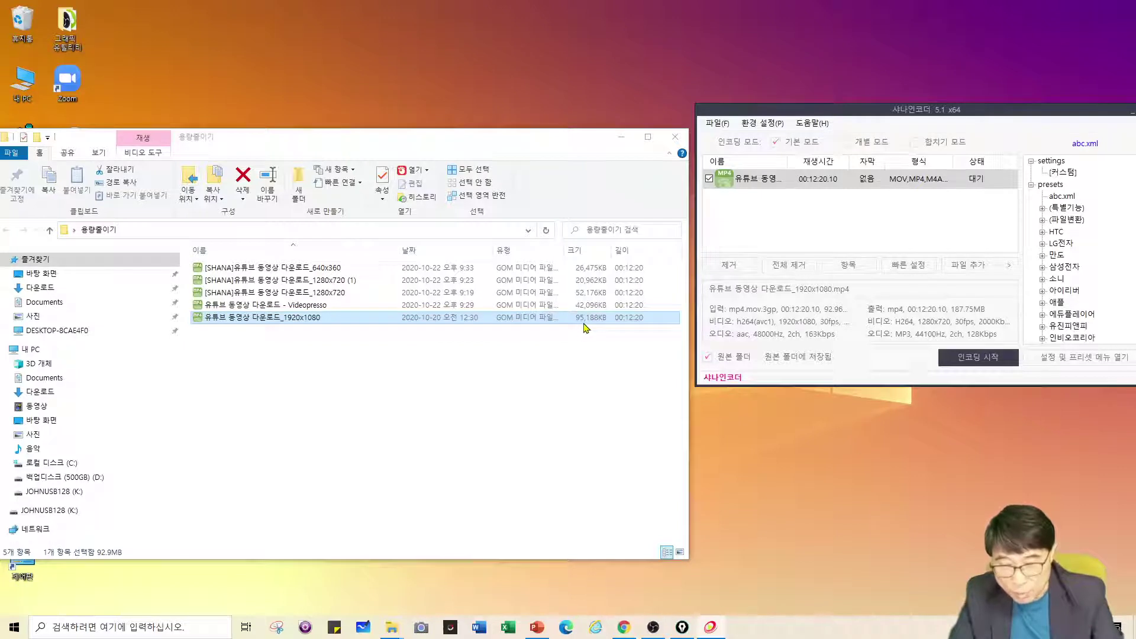
left_click(922, 445)
left_click_drag(947, 111, 832, 79)
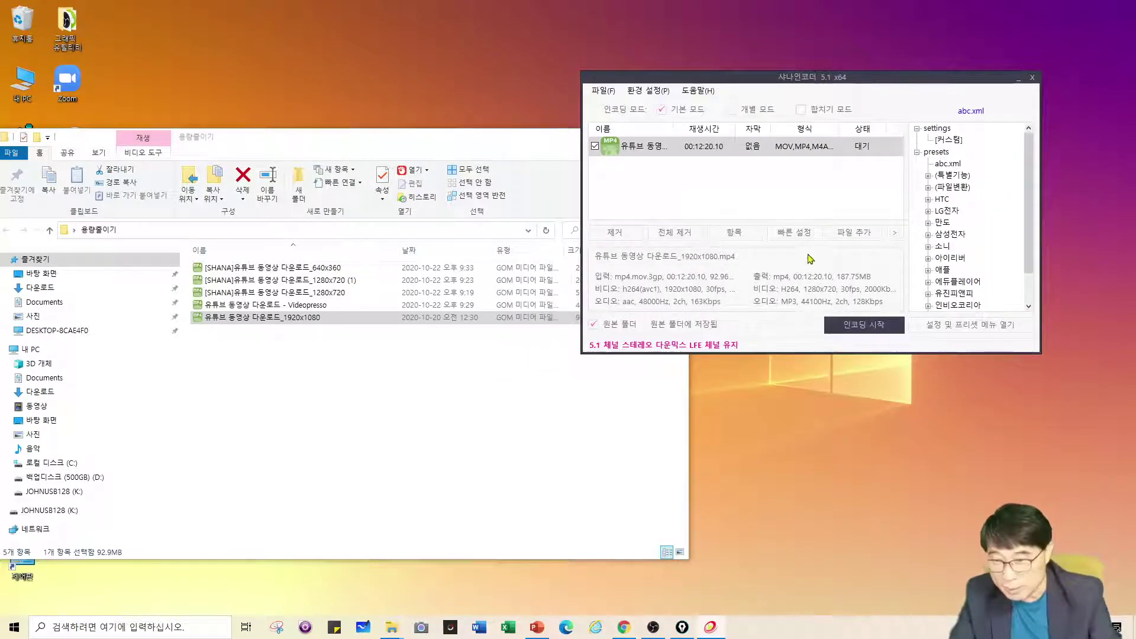
- Set the video rate mode to 퀄리티 (quality) in the quick settings, keep the H264 codec, and apply the settings
left_click(794, 234)
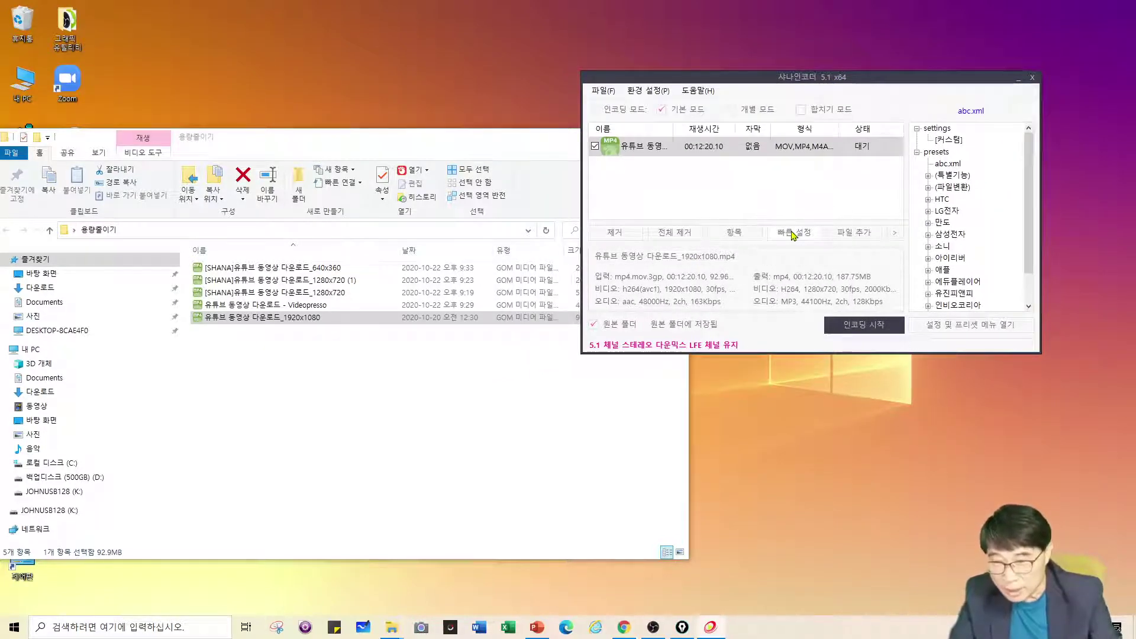
left_click(793, 235)
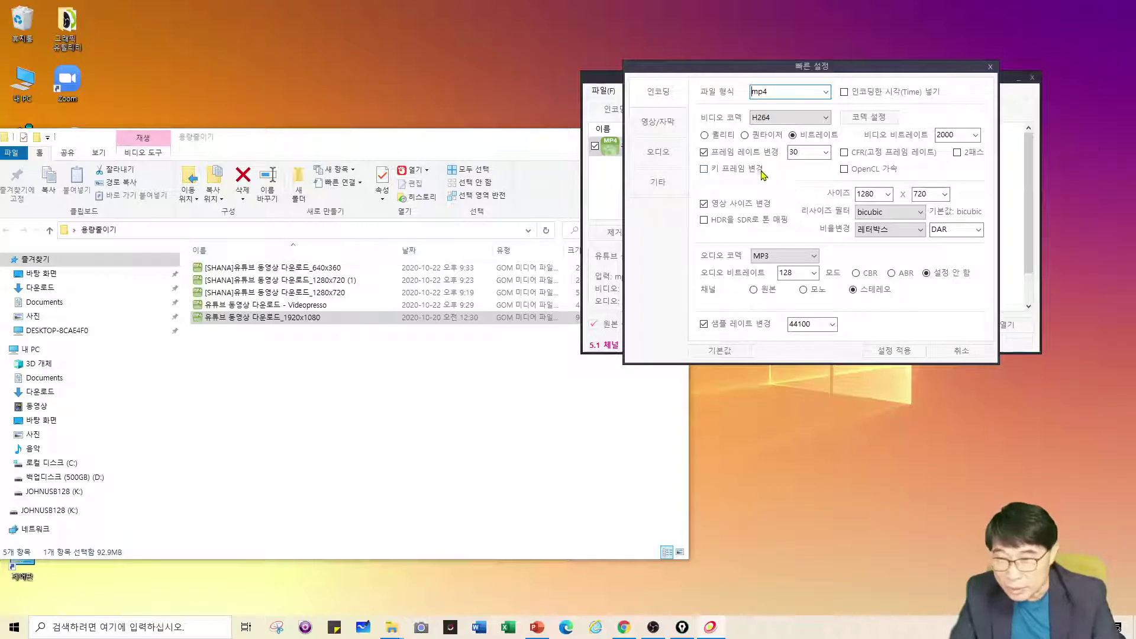
left_click(710, 138)
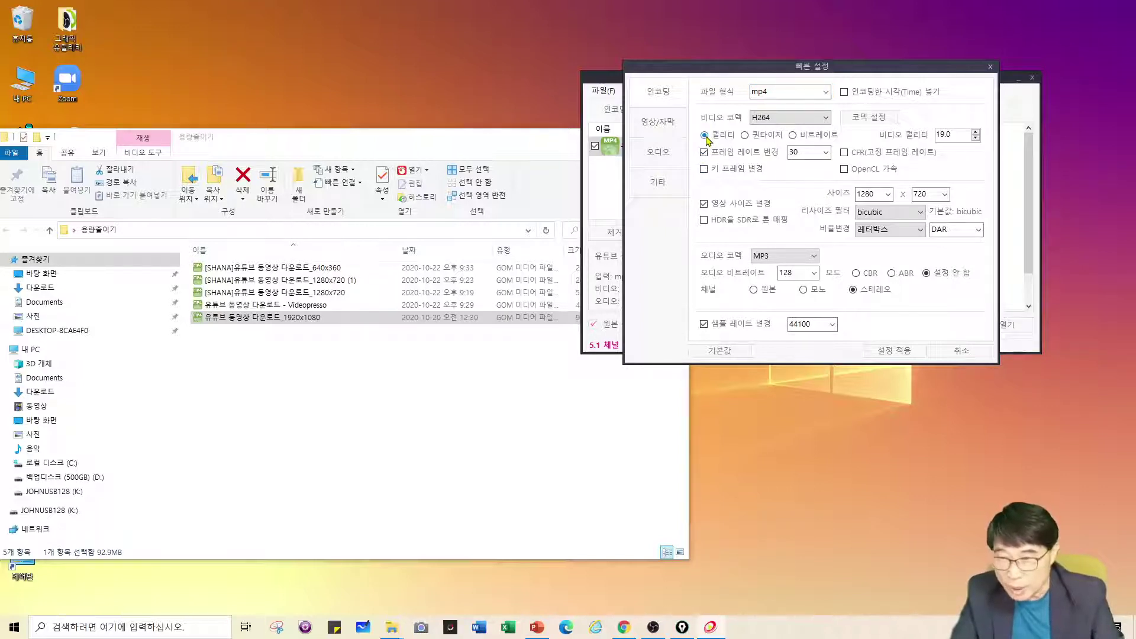
left_click(827, 118)
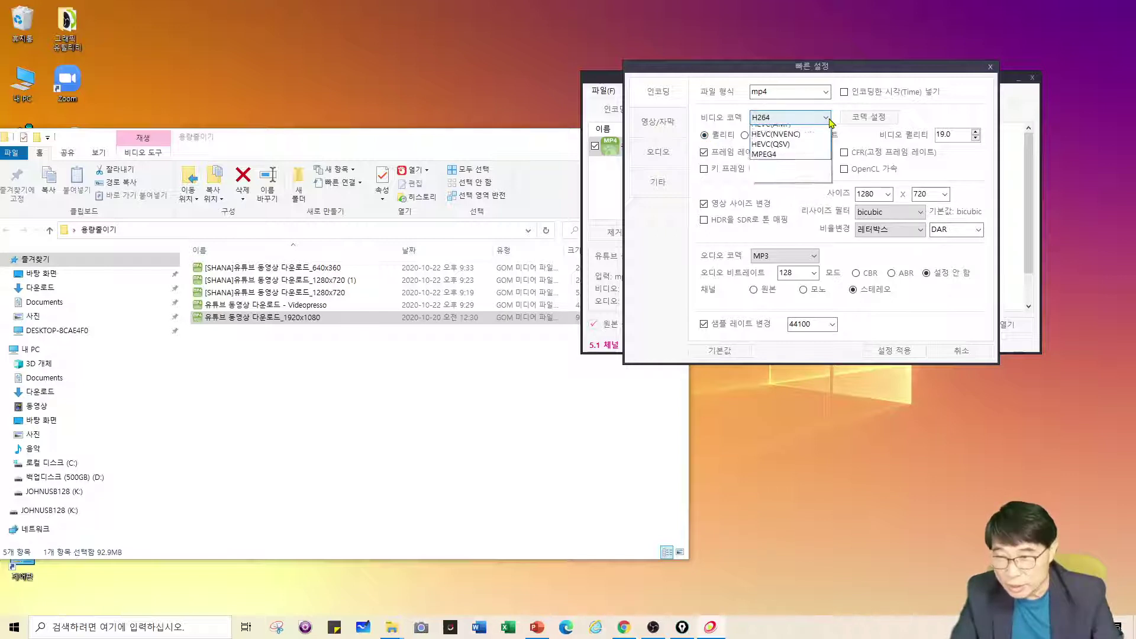
left_click(828, 120)
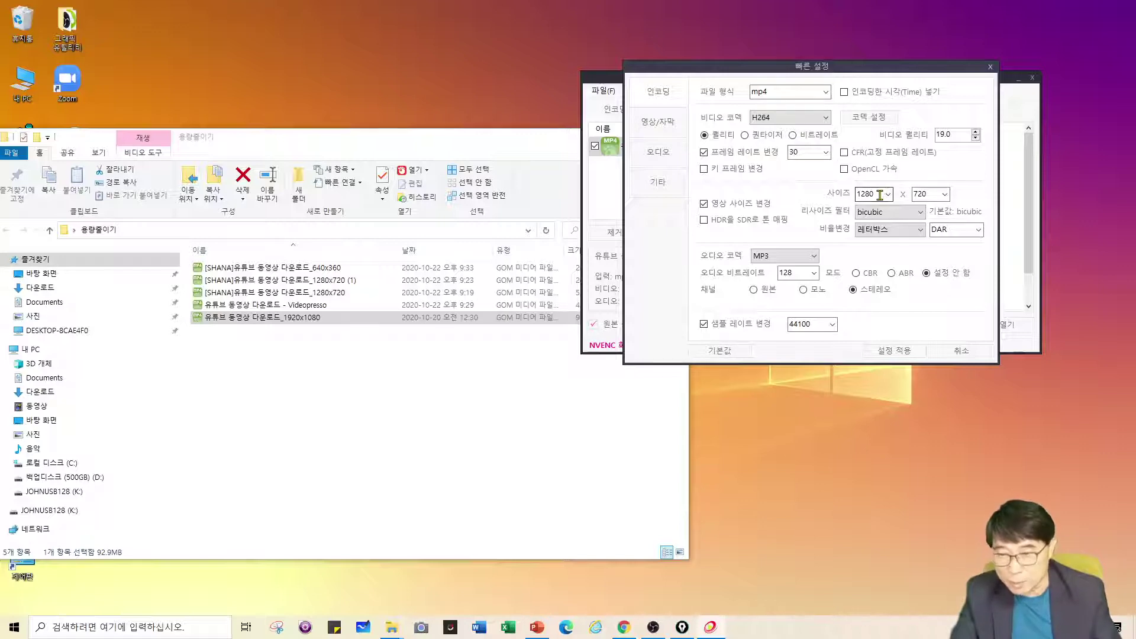
left_click(893, 352)
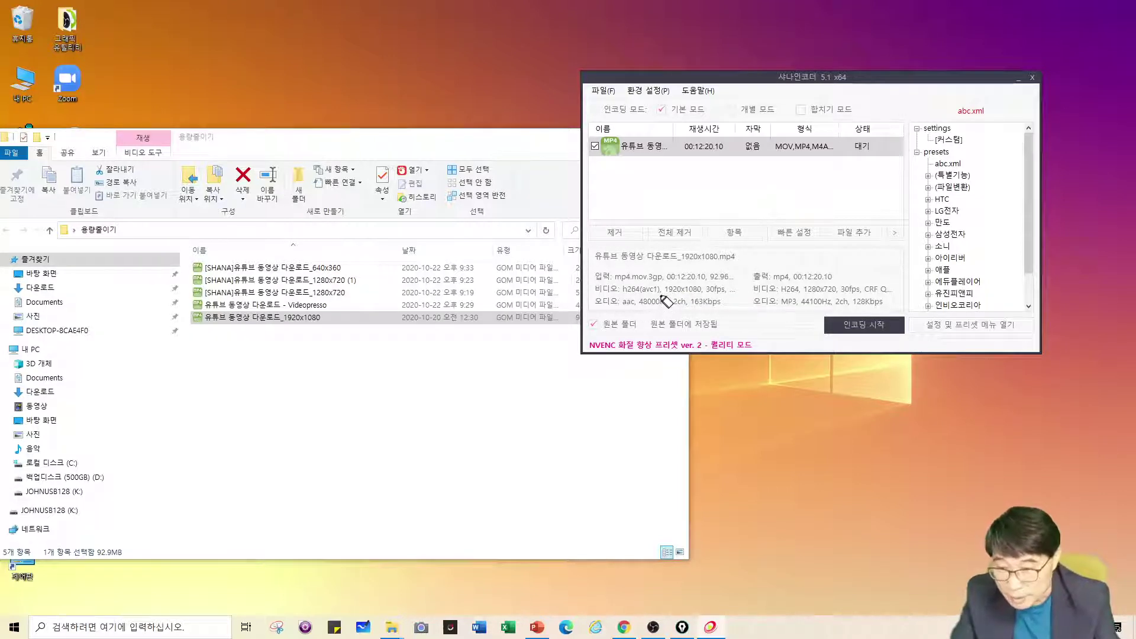
- Compare the input and output video resolutions and start encoding the listed video
left_click_drag(663, 292, 703, 294)
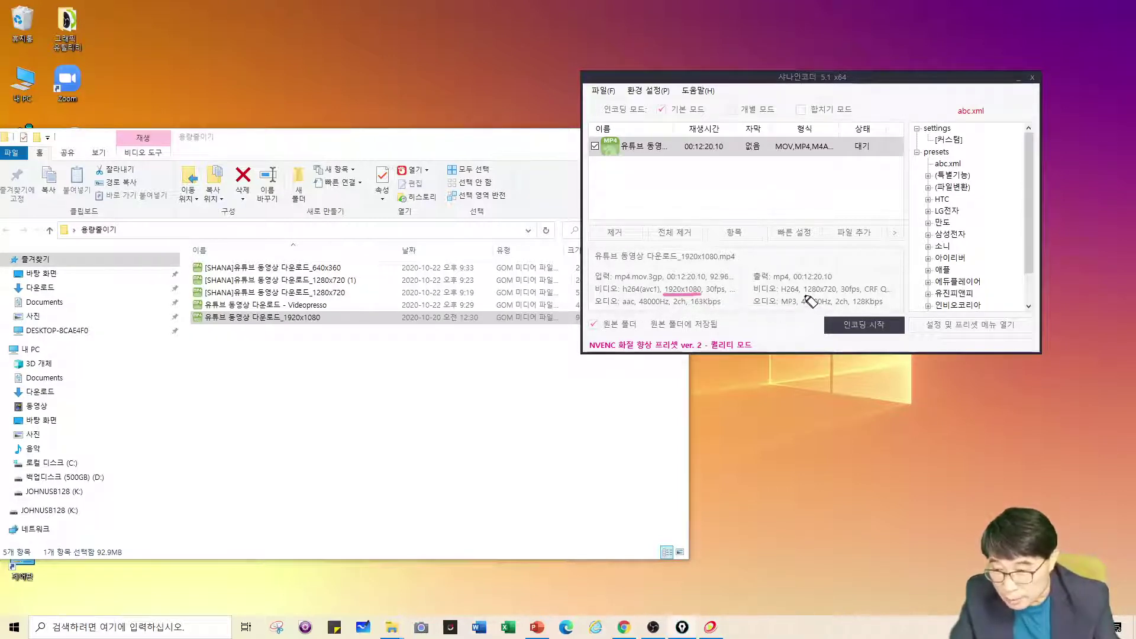
left_click_drag(804, 293, 836, 294)
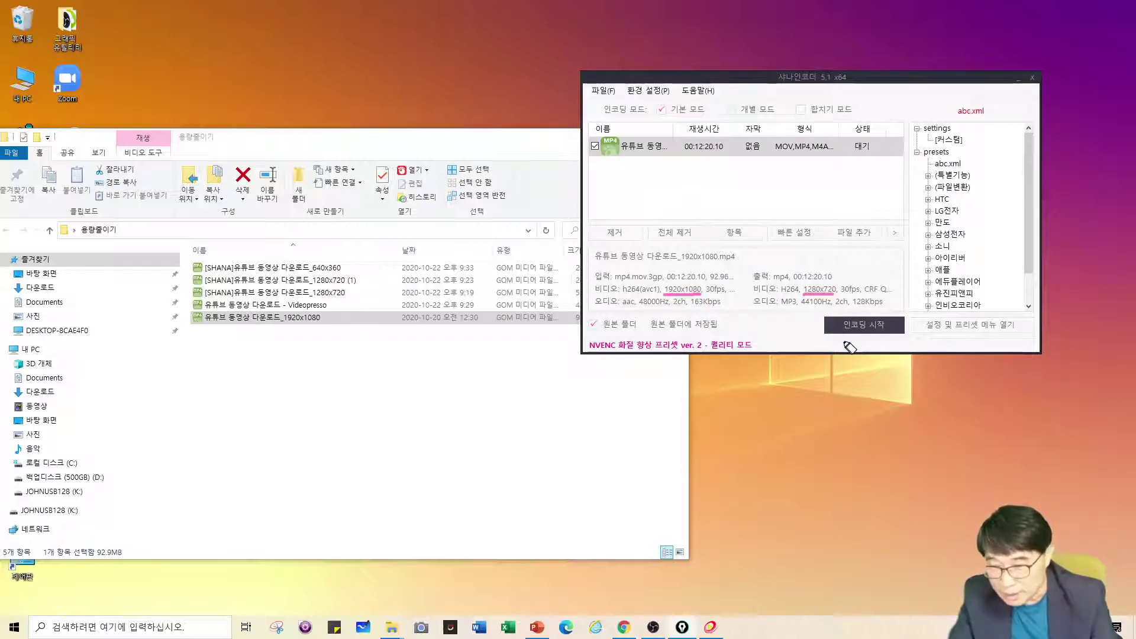
left_click_drag(821, 295, 833, 294)
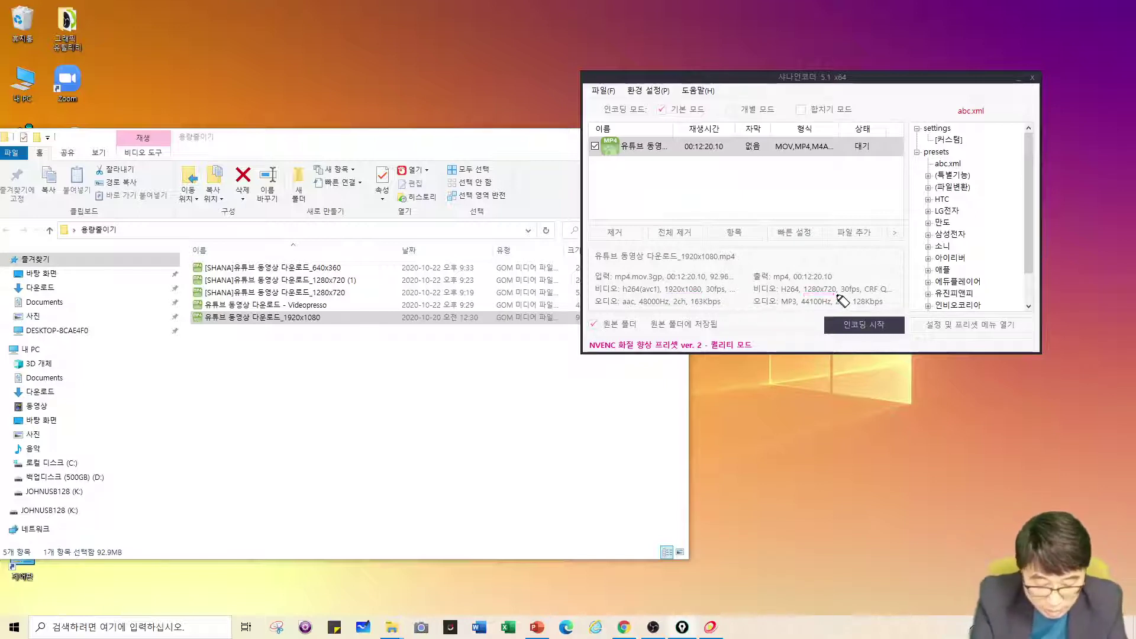
left_click(879, 332)
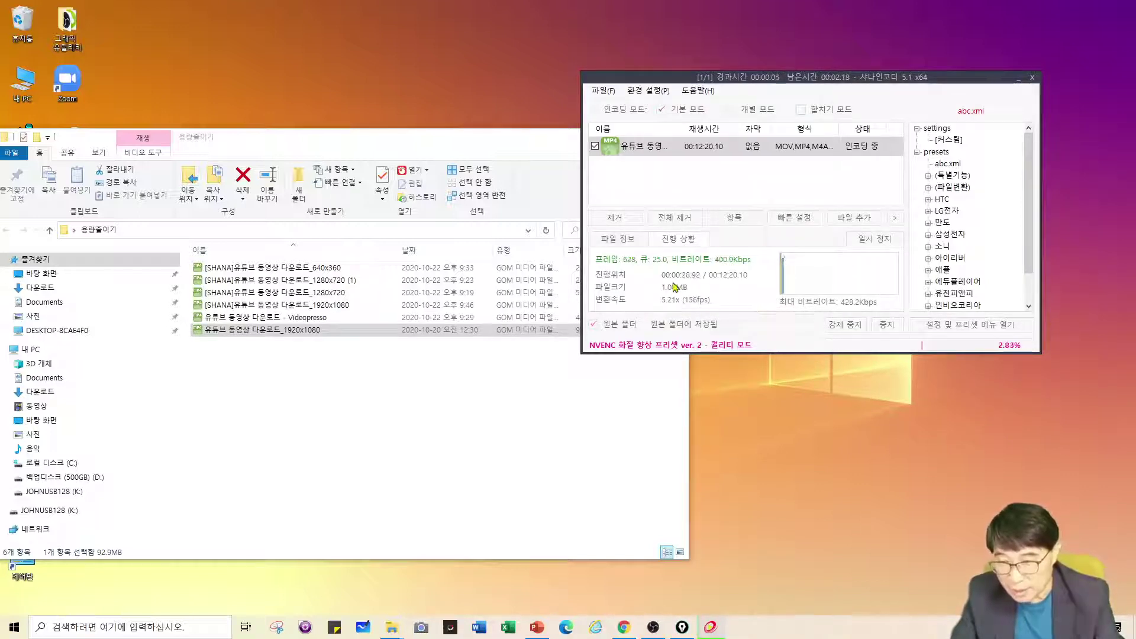
- Check the file information and encoding progress, and compare with the earlier [SHANA]유튜브 동영상 다운로드_1280x720 file in the folder
left_click(631, 241)
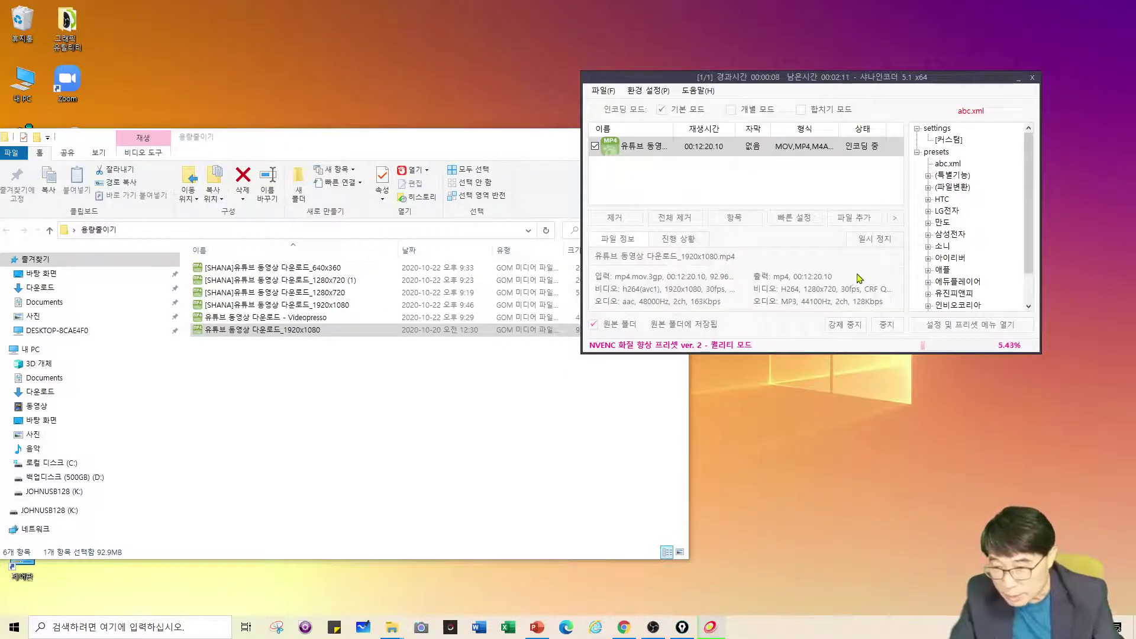
left_click(699, 245)
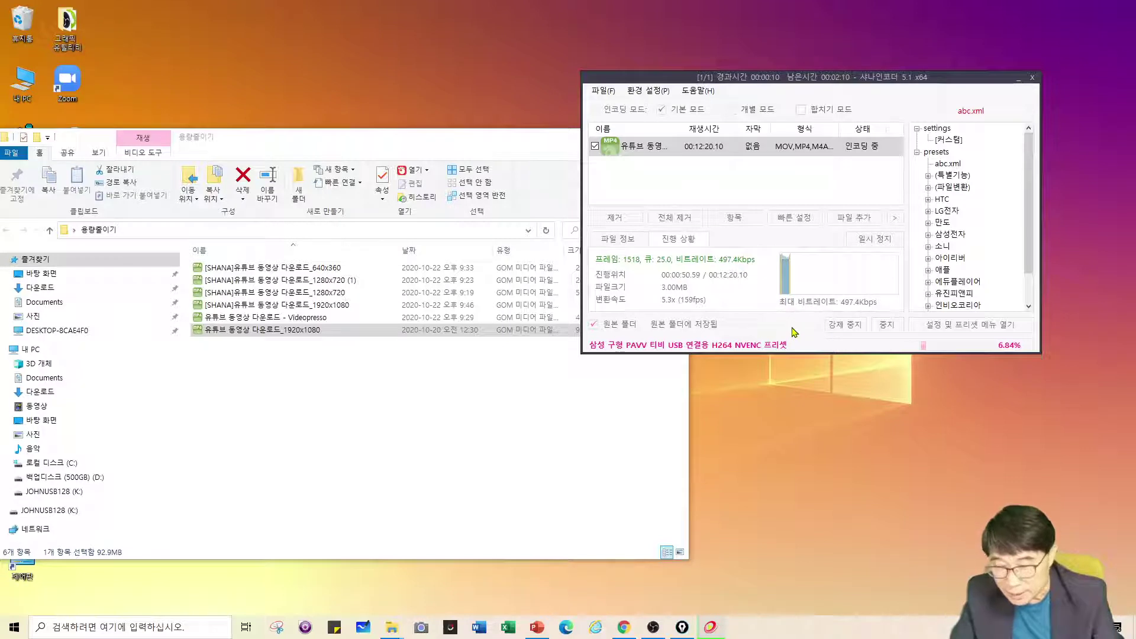
left_click_drag(794, 83, 881, 90)
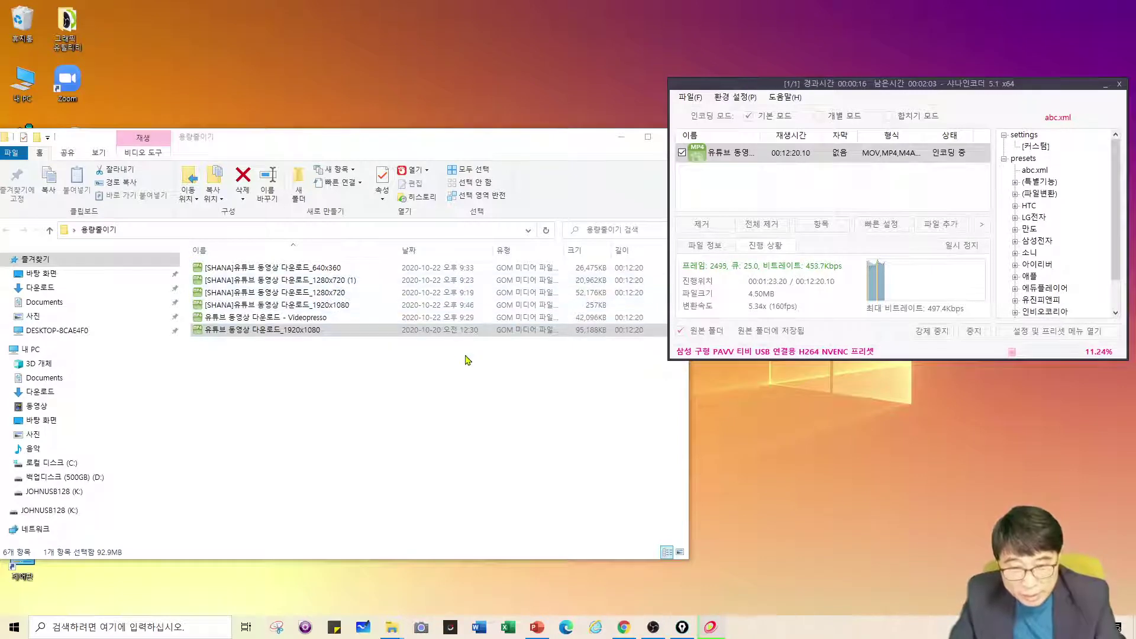
double_click(346, 292)
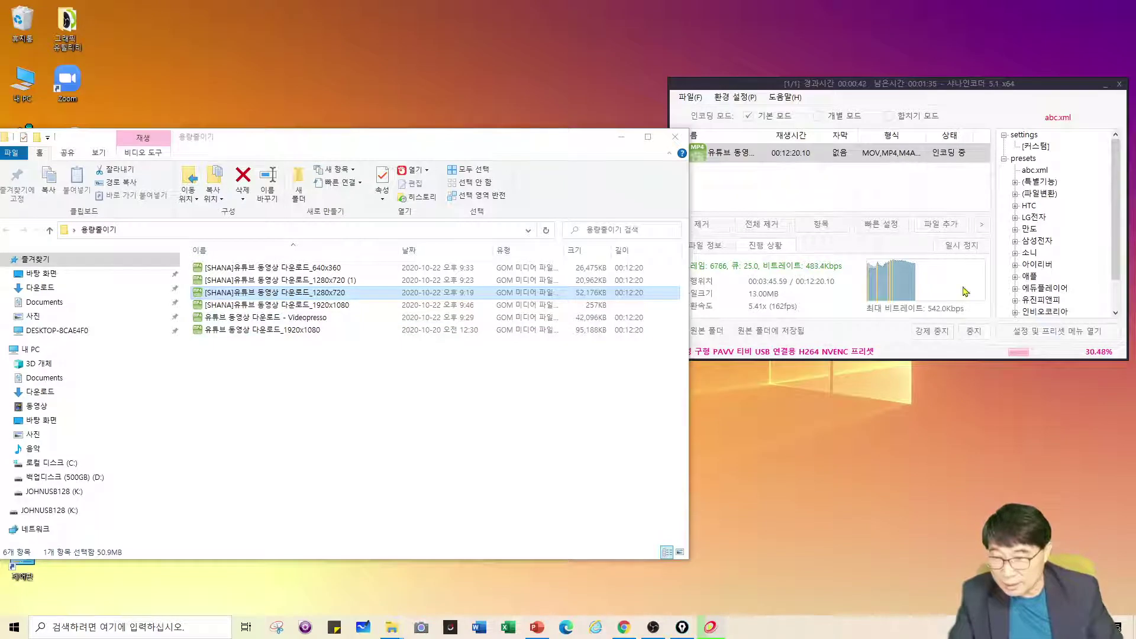
- Stop the running encoding job, confirm the stop, and bring the encoder window nearer the screen's centre
left_click(975, 331)
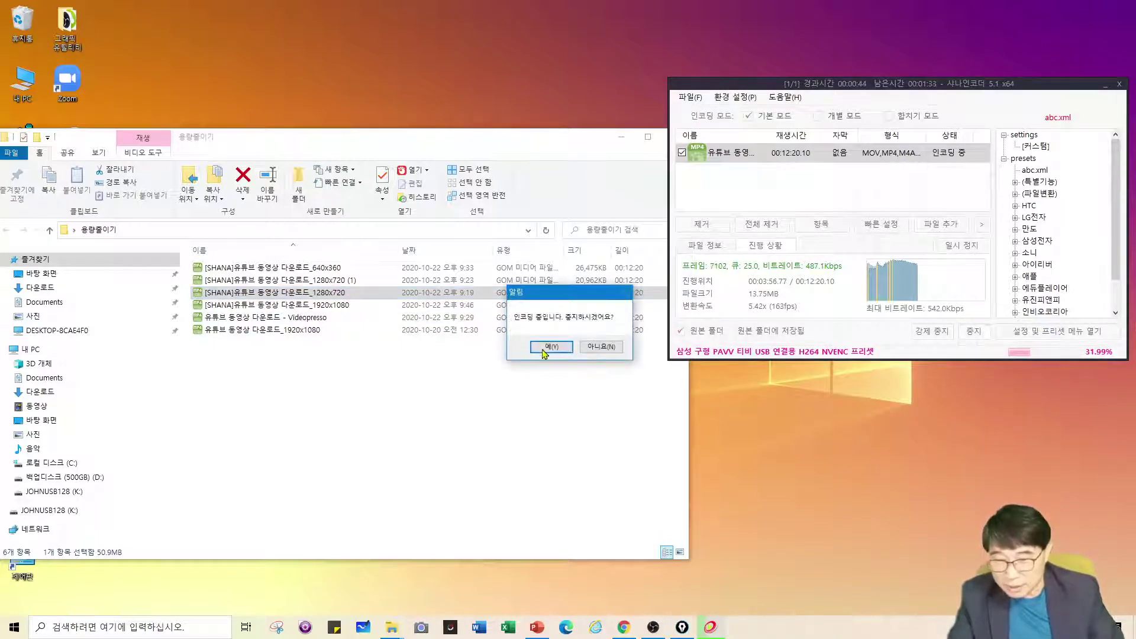
left_click(550, 347)
left_click_drag(910, 85, 719, 110)
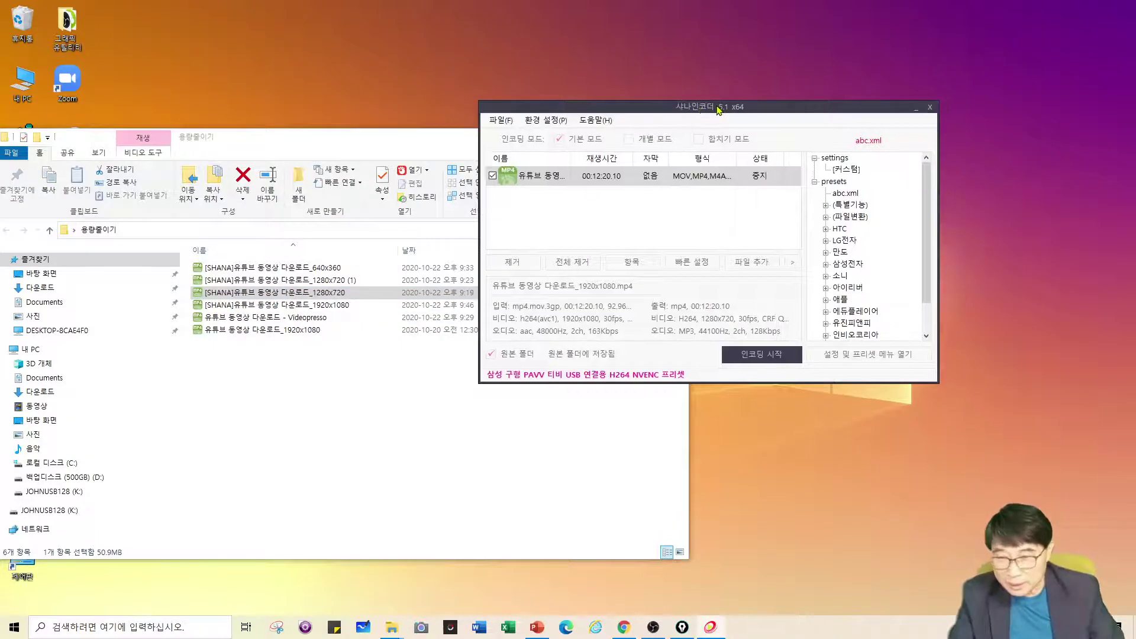
- Try the 퀀타이저 and 비트레이트 rate modes in the quick settings, restore 퀄리티, and apply
left_click(696, 267)
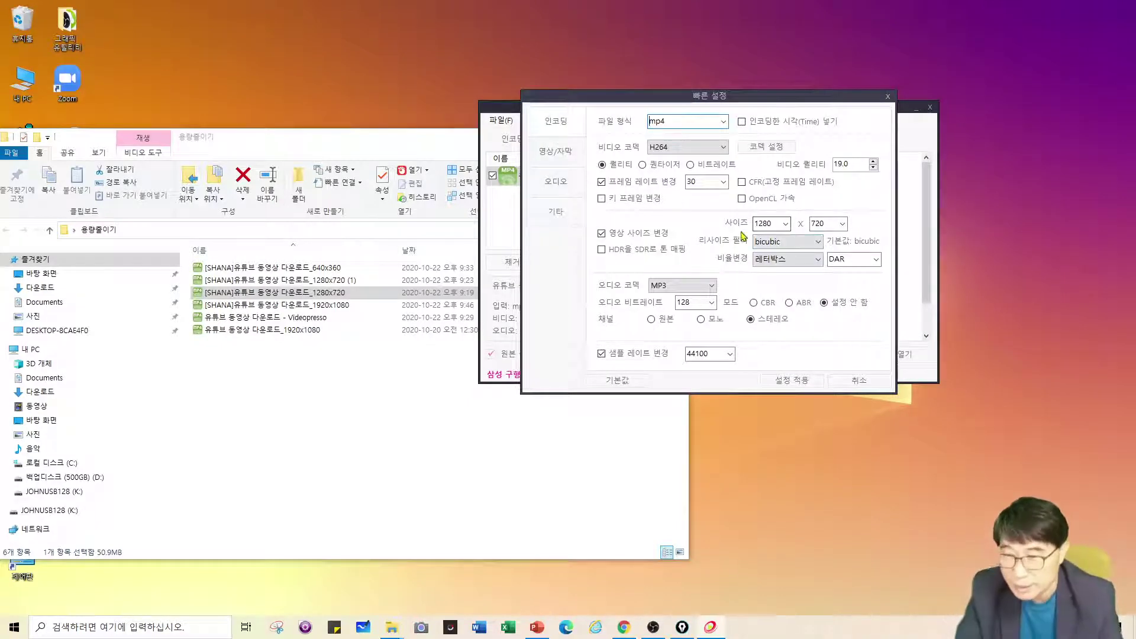
left_click(650, 168)
left_click(693, 168)
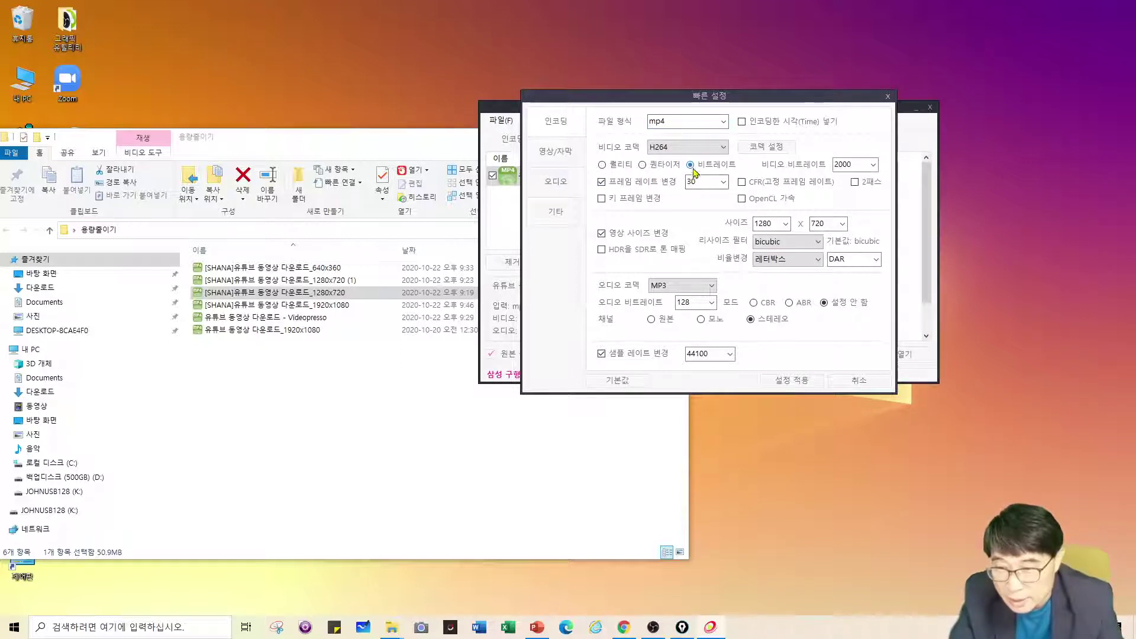
left_click(603, 166)
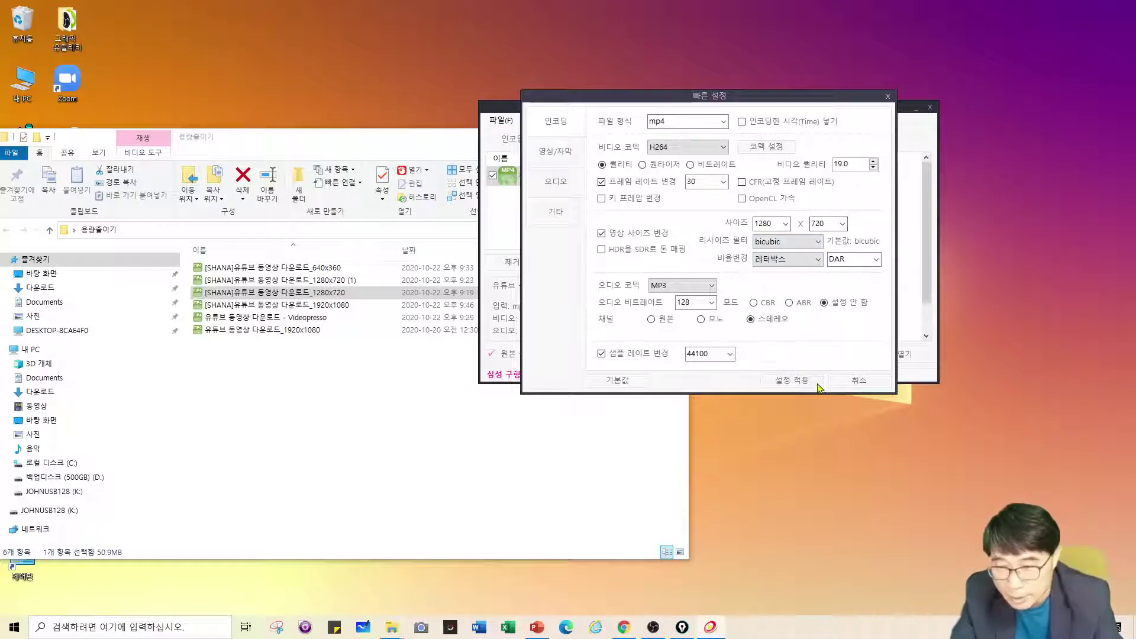
left_click(799, 384)
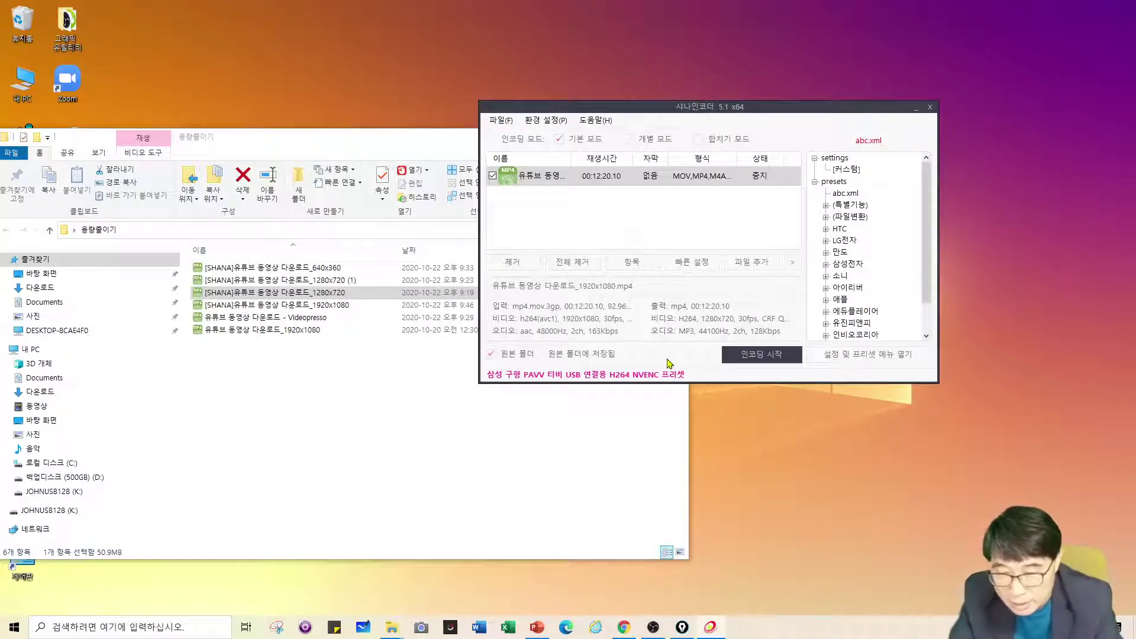
- Move the encoder window aside and examine the video file sizes in the 용량줄이기 folder
left_click_drag(738, 112, 889, 138)
left_click(589, 296)
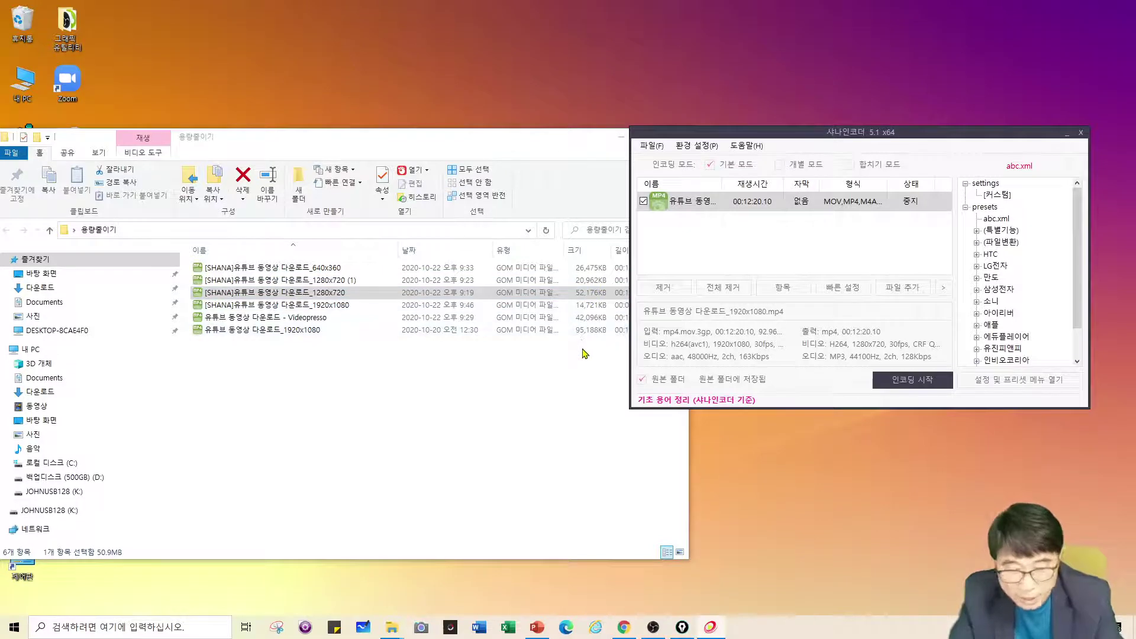
- Play the original 유튜브 동영상 다운로드_1920x1080 video in full screen and skim through it to judge the picture quality
left_click(279, 337)
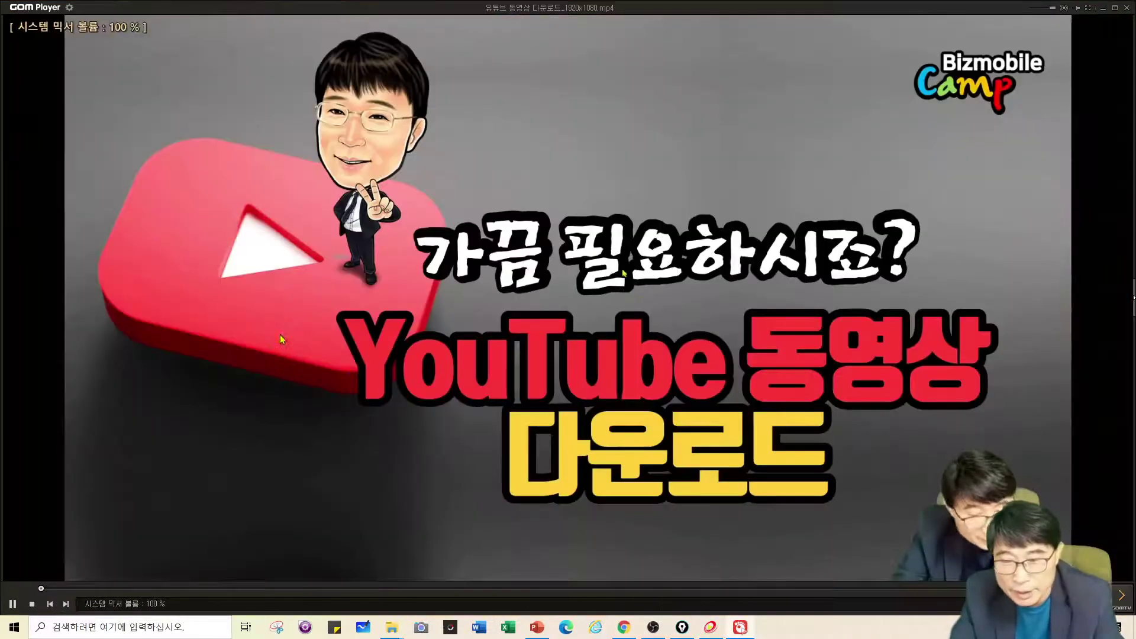
double_click(708, 346)
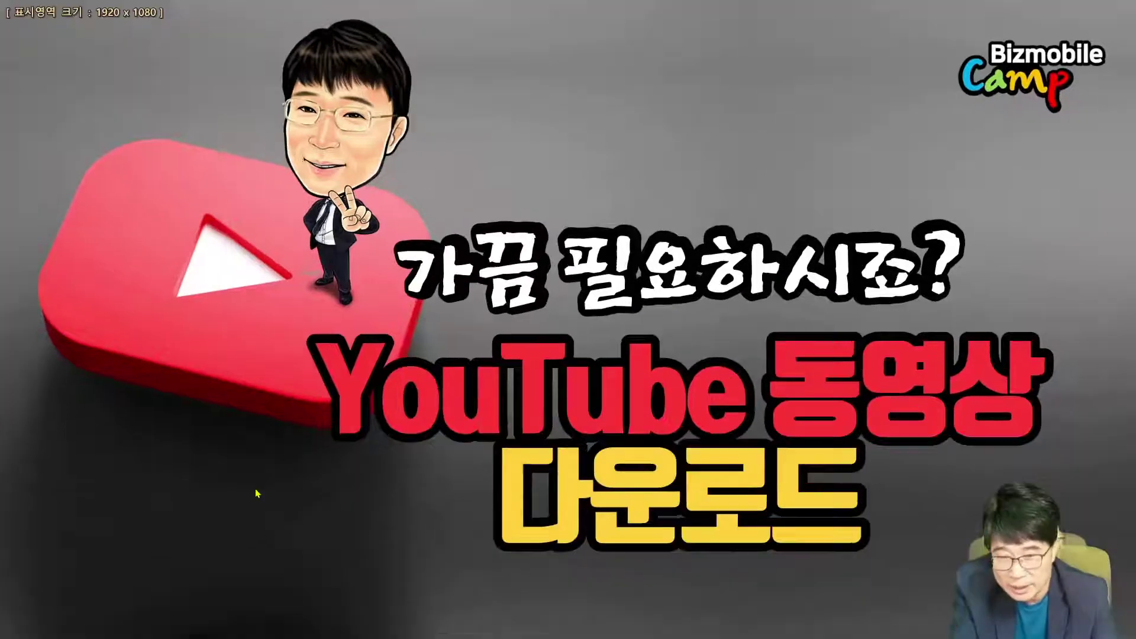
left_click(96, 613)
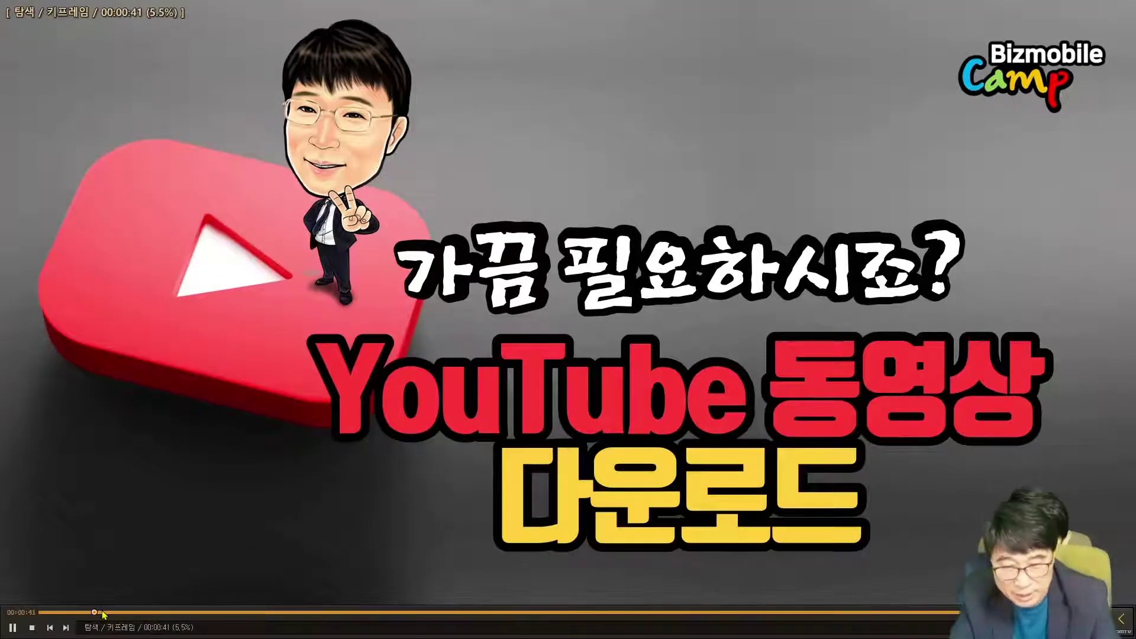
left_click(137, 614)
left_click(172, 613)
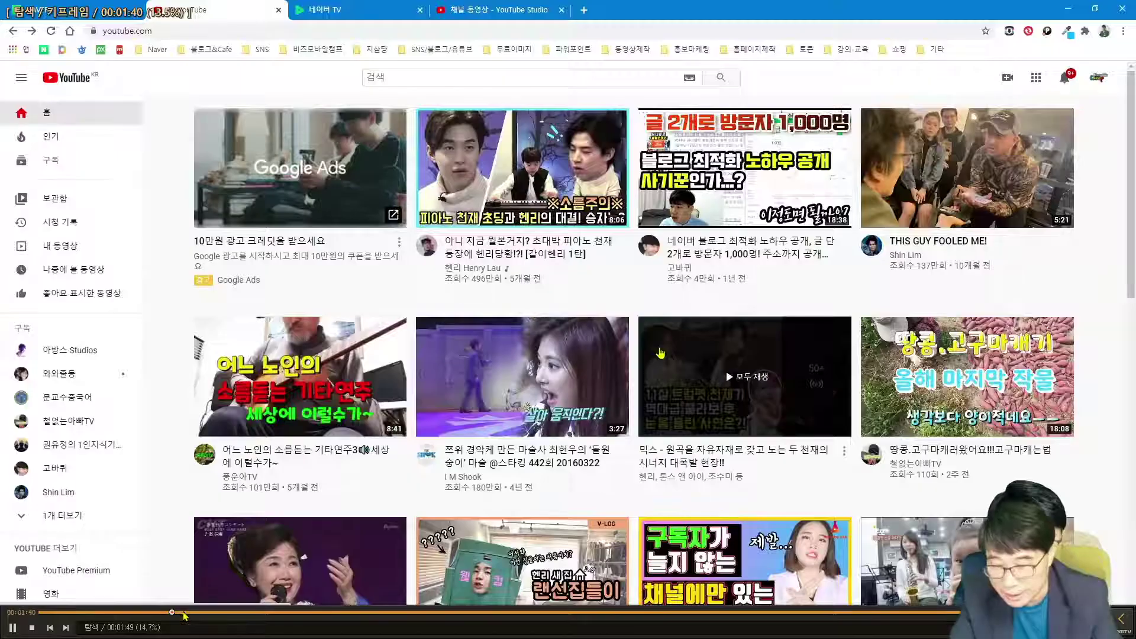
left_click(299, 615)
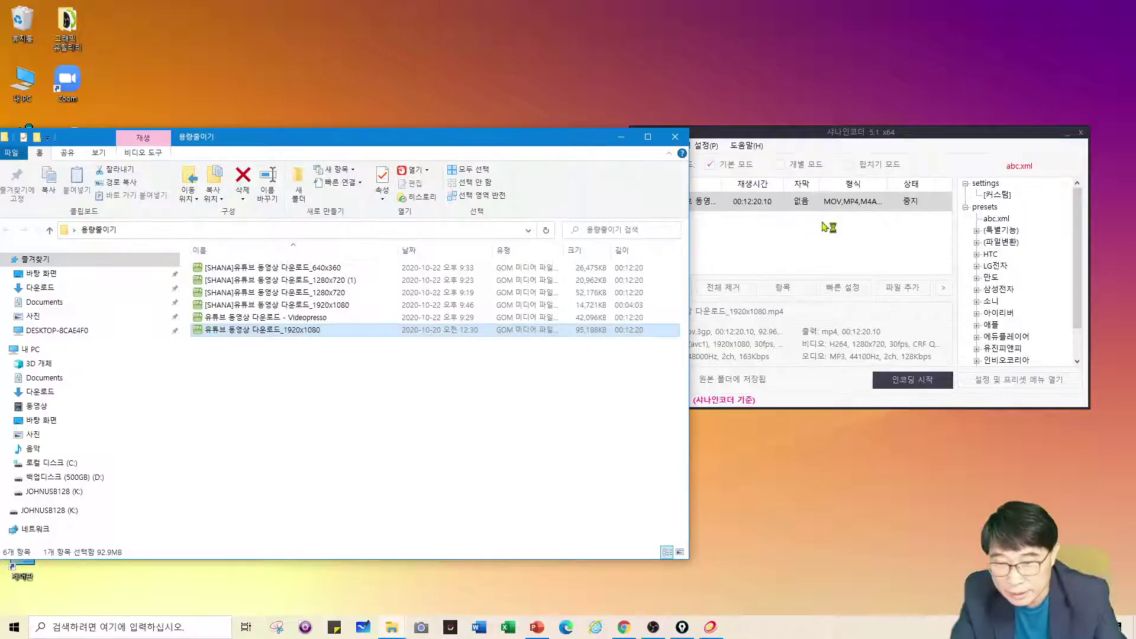
- Play the re-encoded [SHANA]유튜브 동영상 다운로드_1280x720 video, skim its opening minutes, and pause playback
left_click(325, 294)
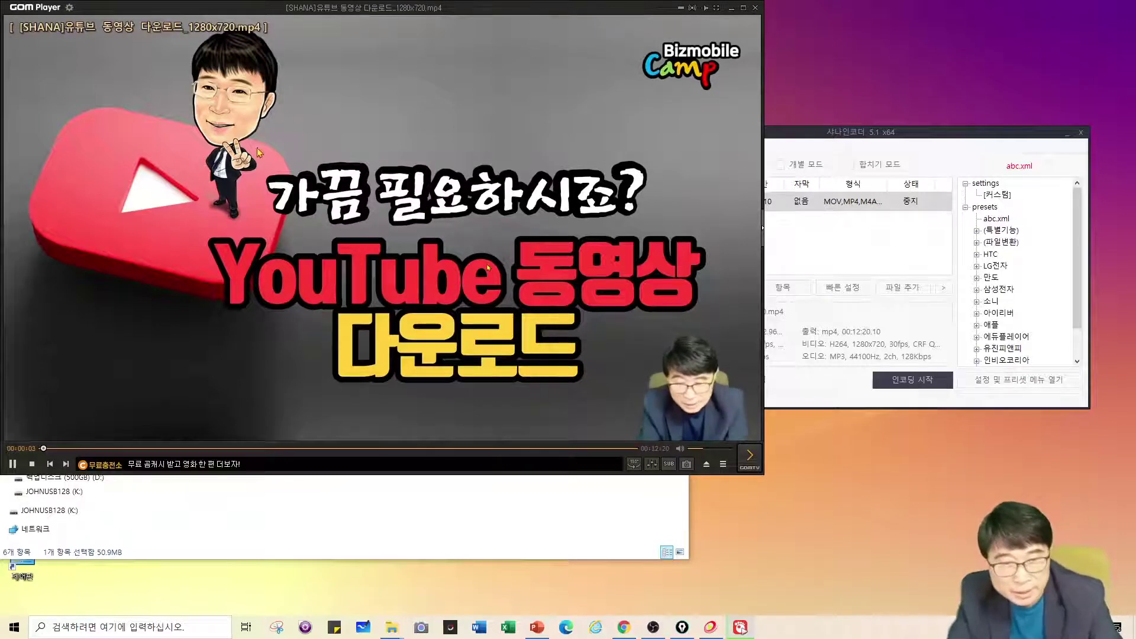
left_click(70, 450)
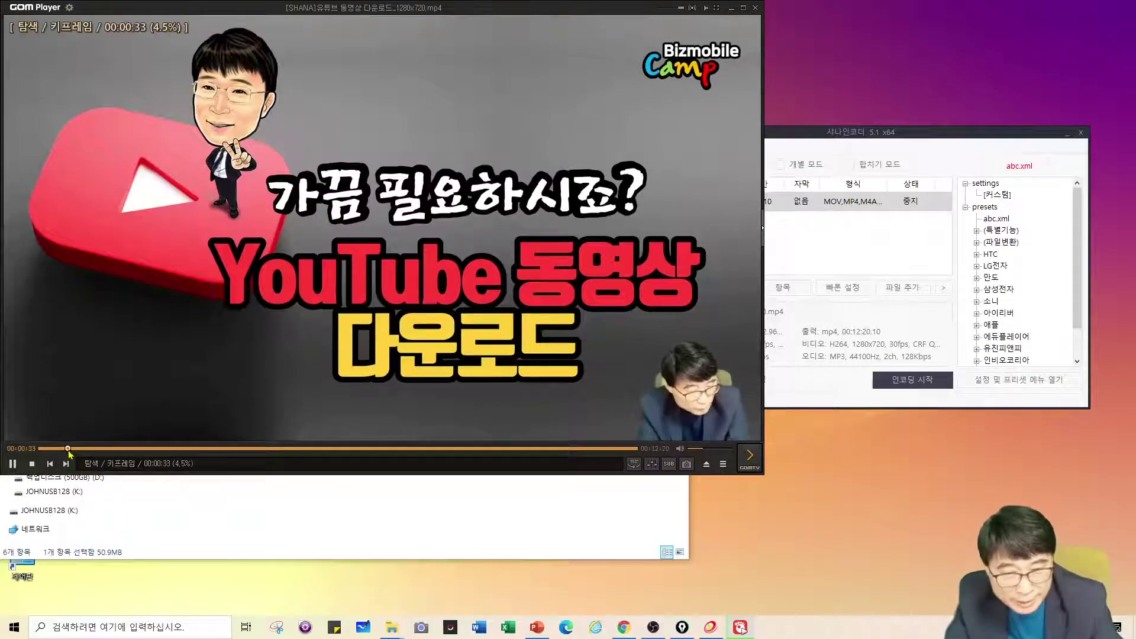
left_click(95, 450)
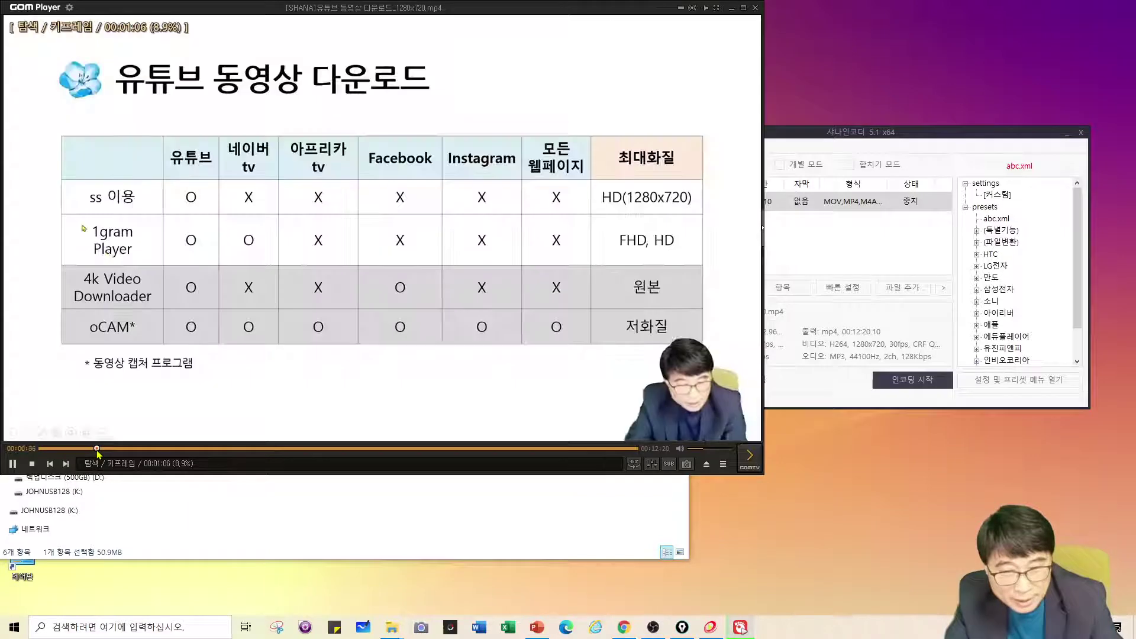
left_click(129, 450)
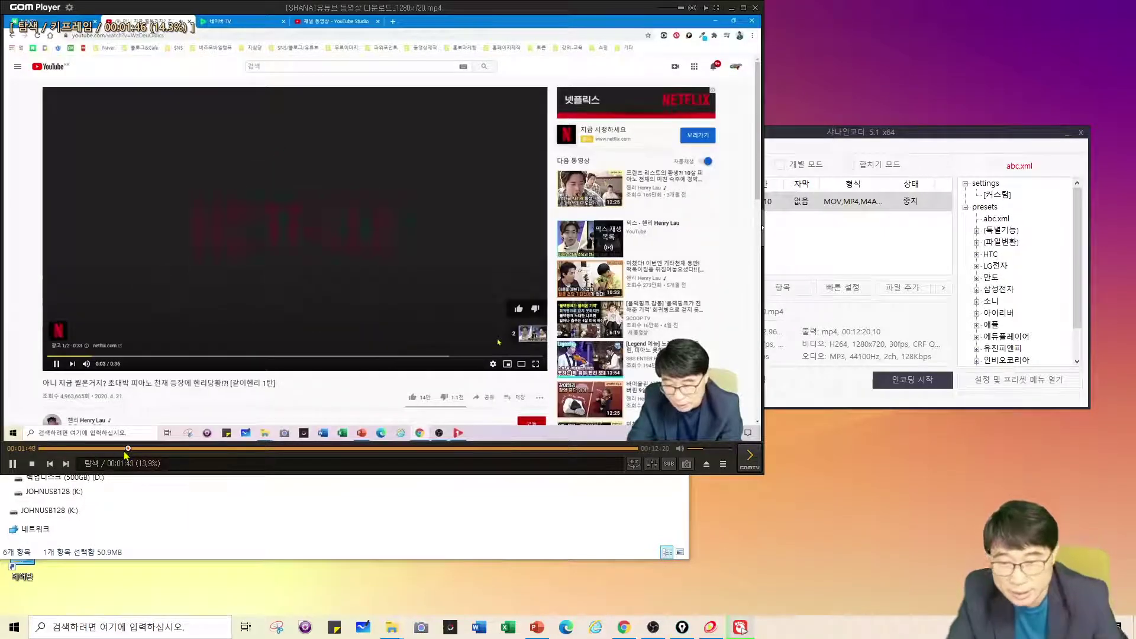
left_click(13, 464)
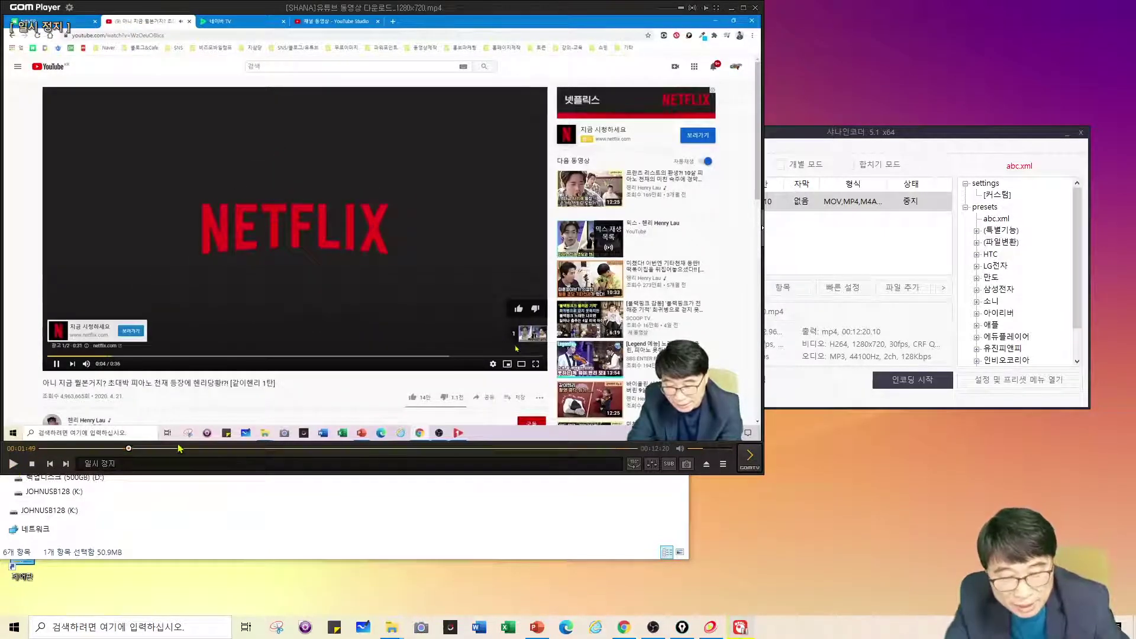
- Skip the paused video ahead to about 3:43, examine the picture in full screen, and restore the player window
left_click(158, 449)
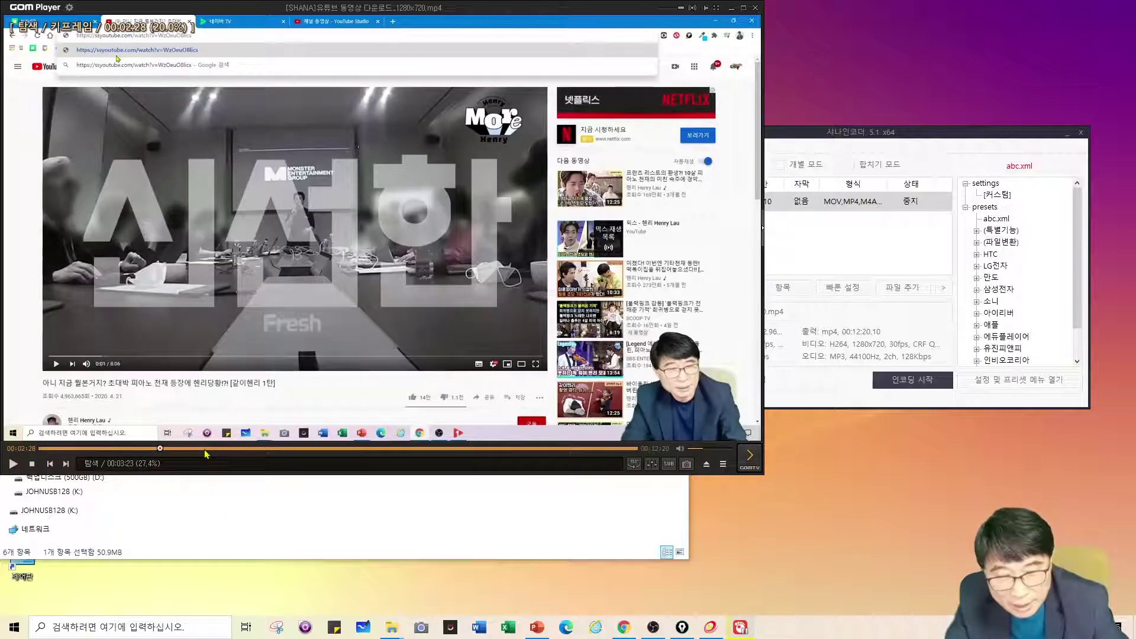
left_click(206, 450)
left_click(226, 449)
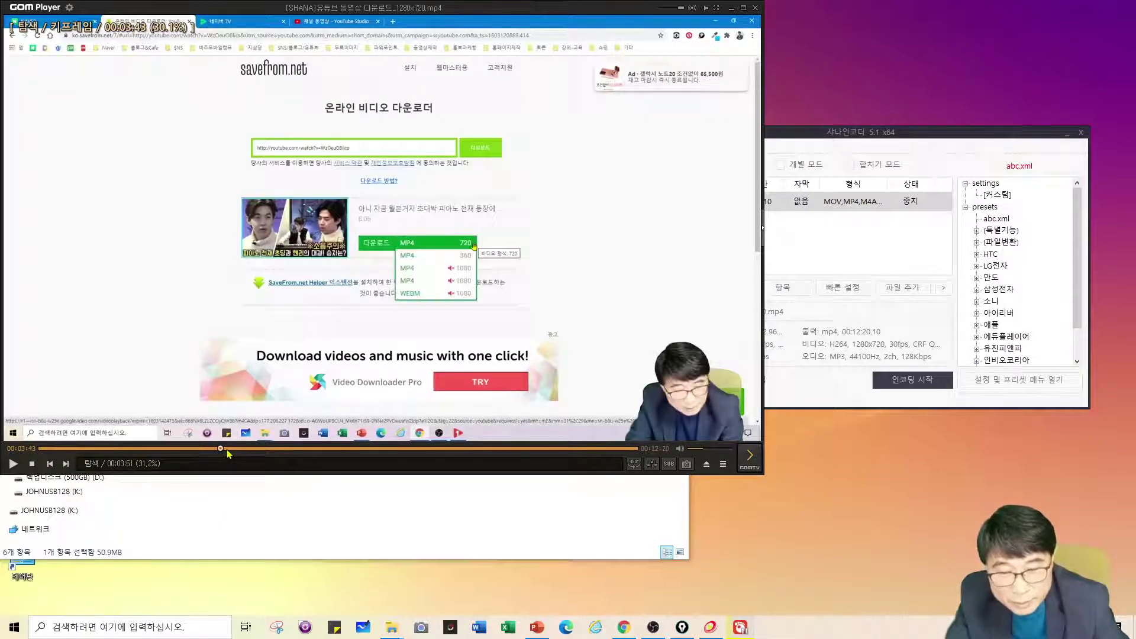
key("Return")
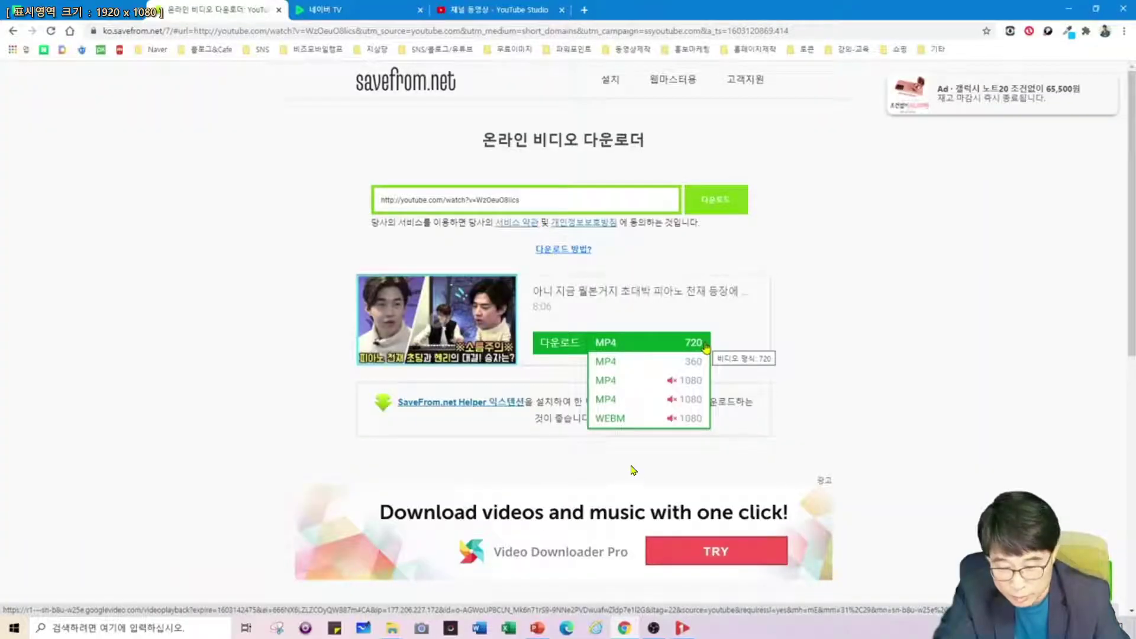
mouse_move(1116, 13)
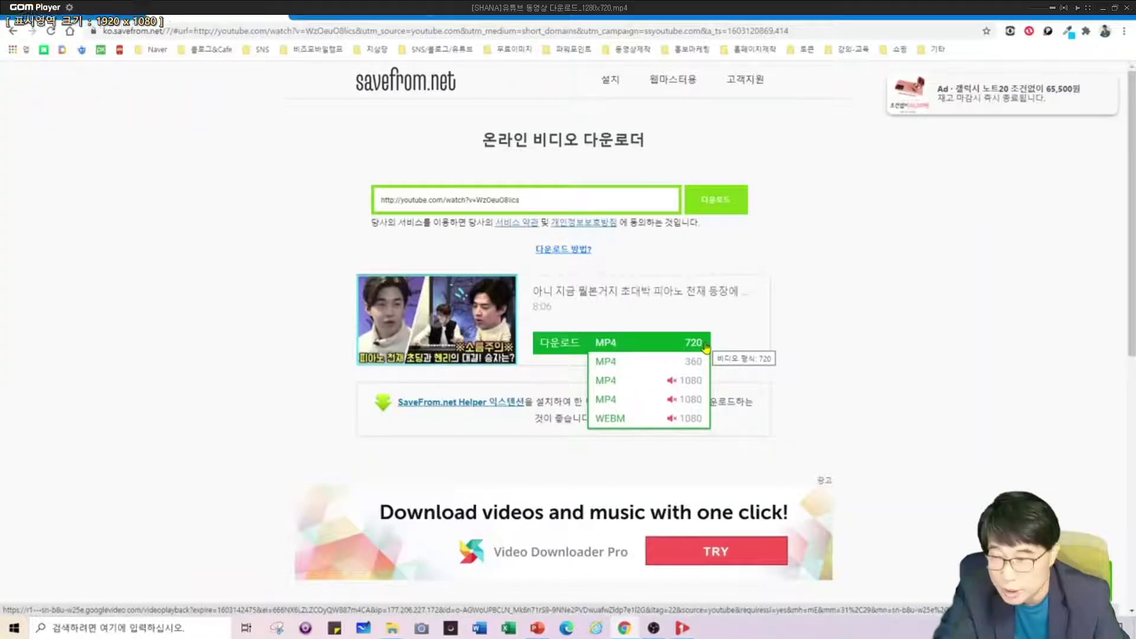
left_click(1116, 13)
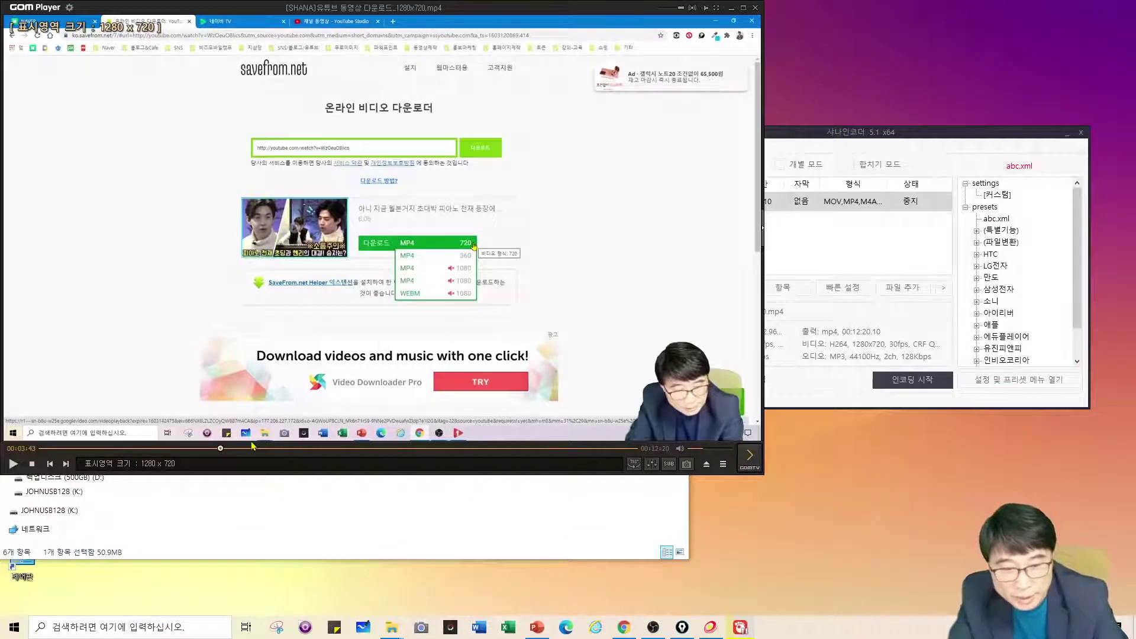
- Skim the re-encoded video on to about 6:23, bring the encoder forward, and close the player
left_click(253, 448)
left_click(287, 448)
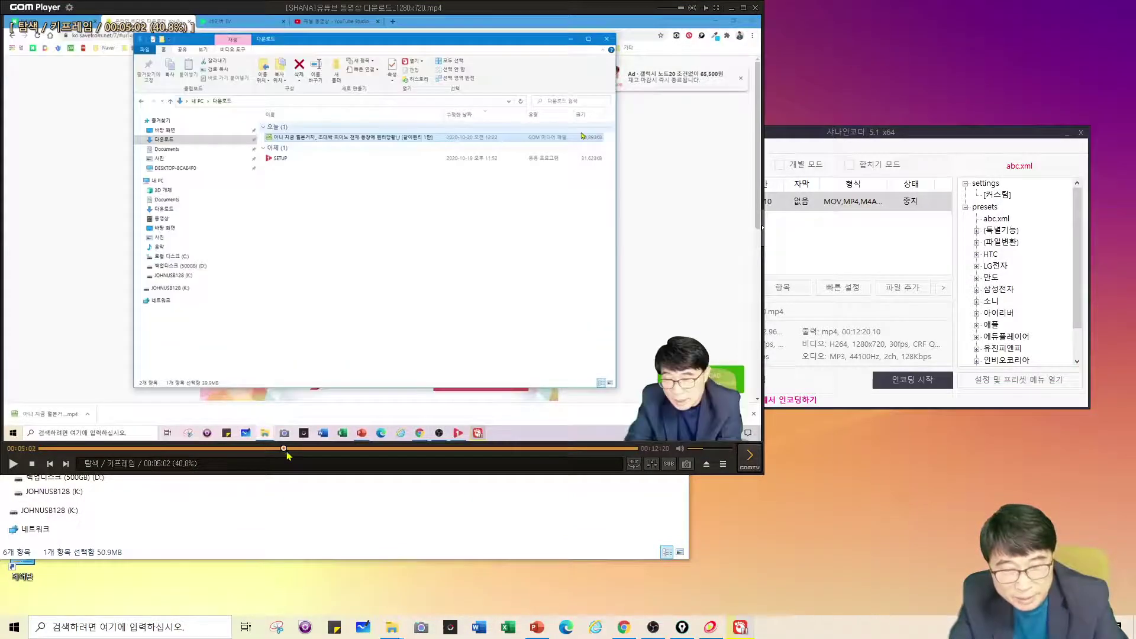
left_click(317, 448)
left_click(348, 448)
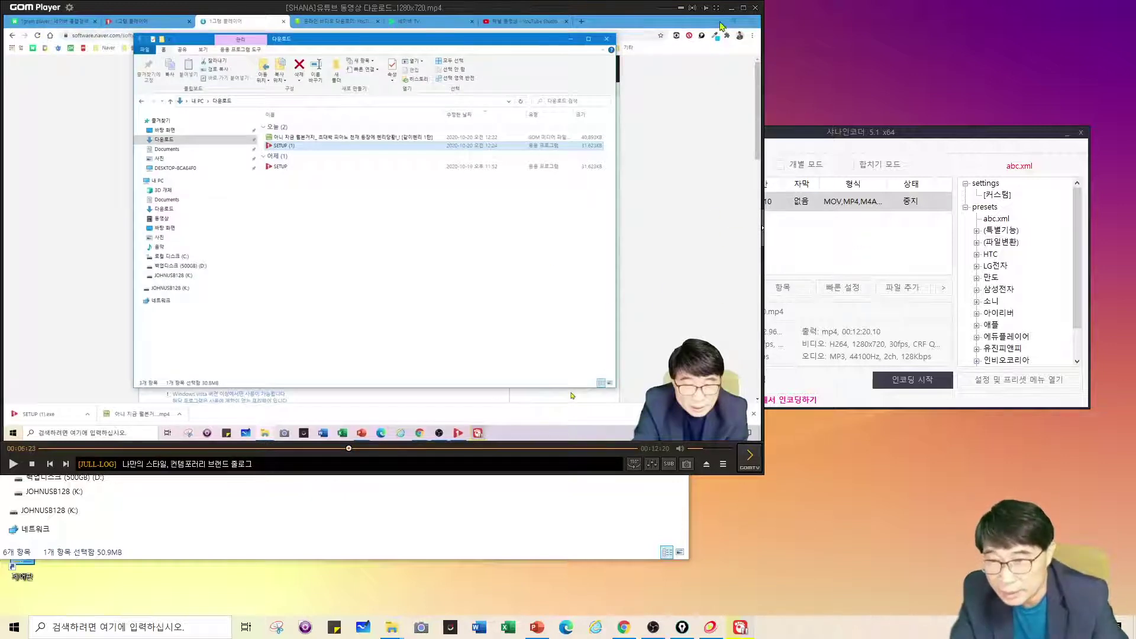
left_click(841, 245)
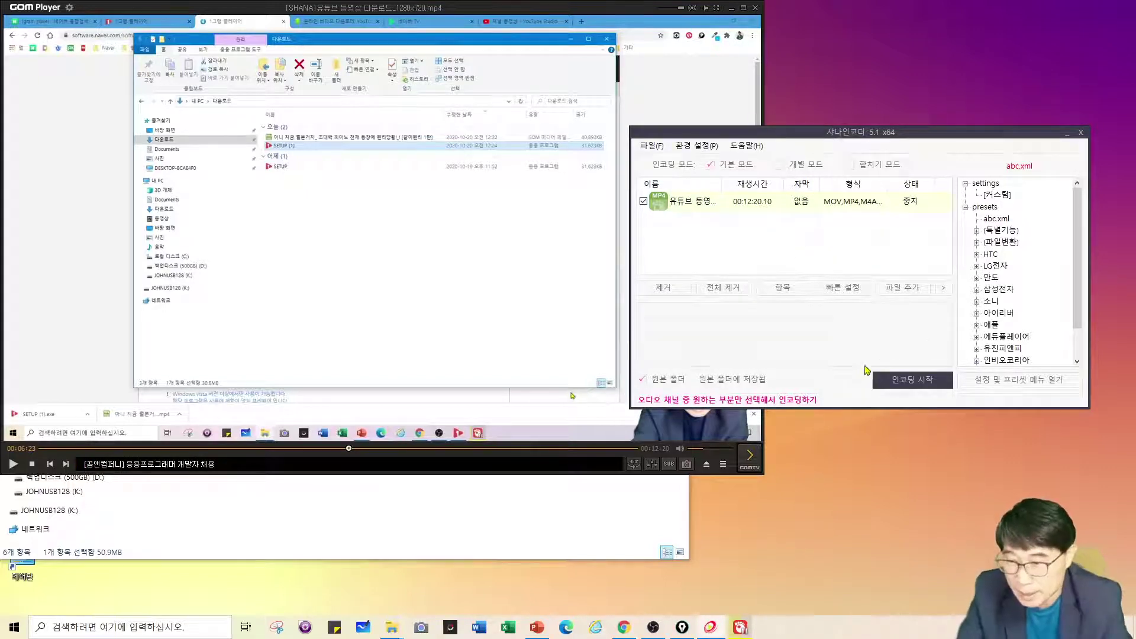
left_click(755, 8)
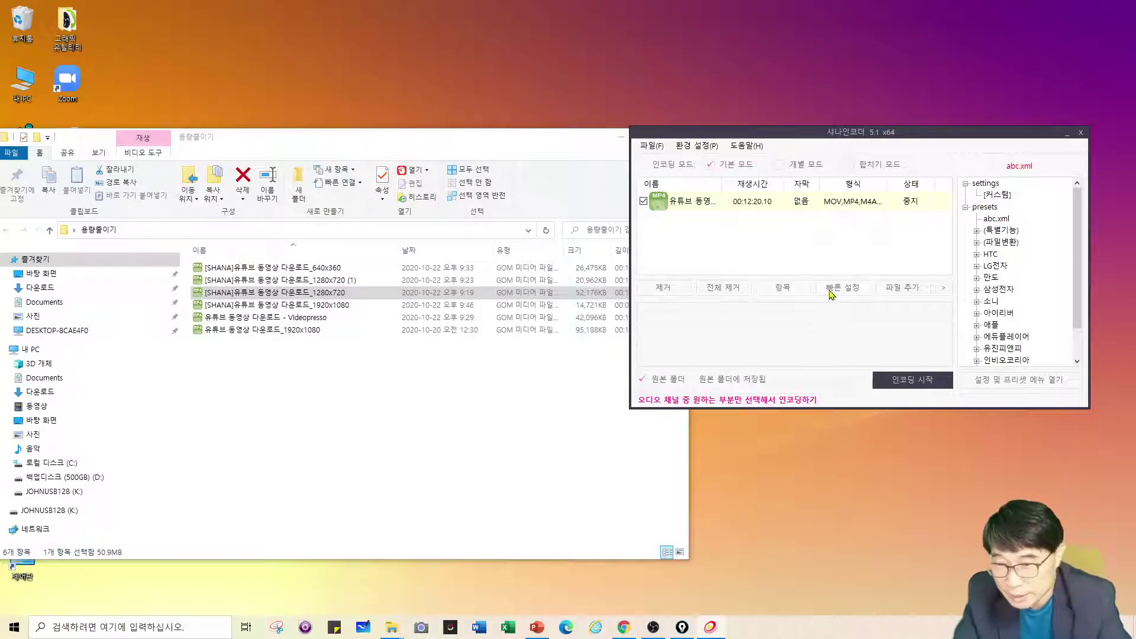
- Open the quick settings, try the 비트레이트 rate mode, restore 퀄리티, and check the [SHANA]유튜브 동영상 다운로드_1280x720 file's size
left_click(855, 290)
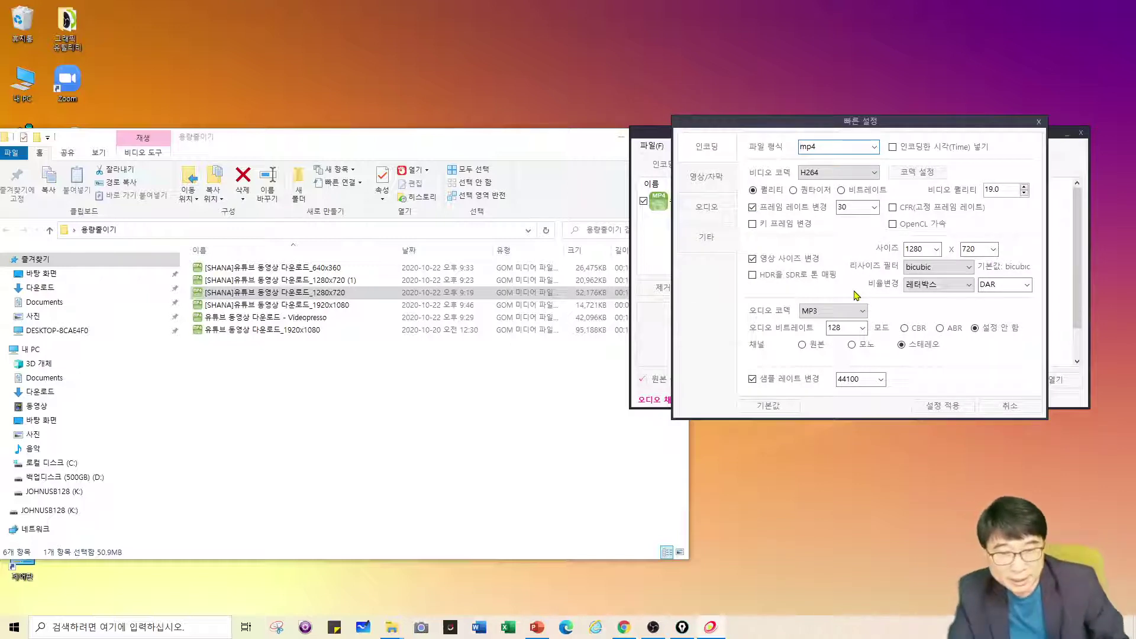
left_click(842, 190)
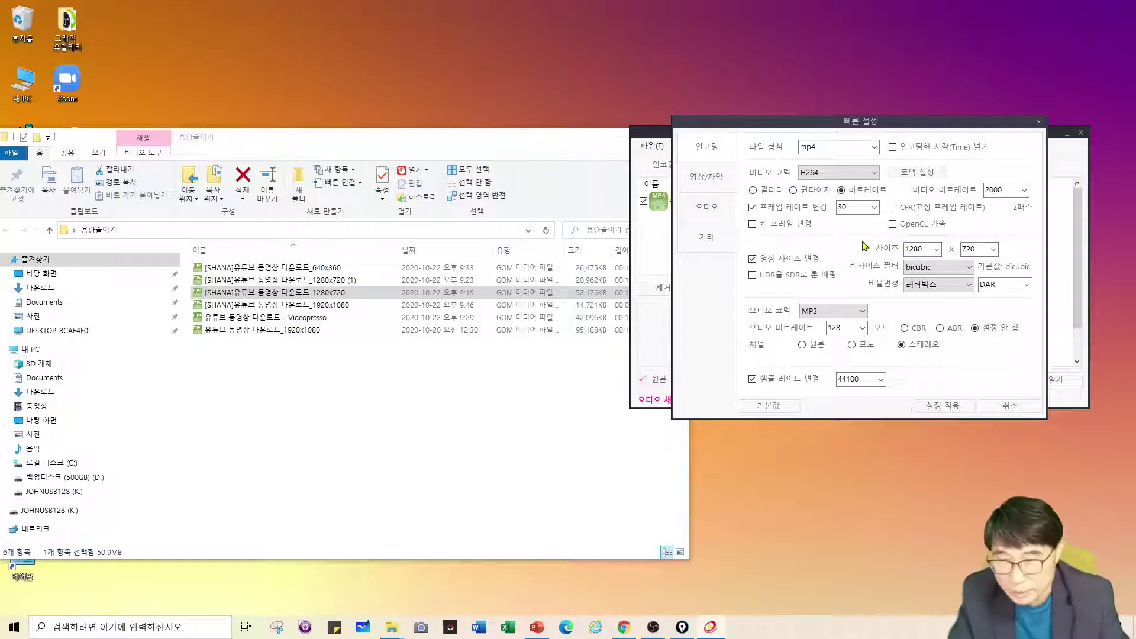
left_click(764, 190)
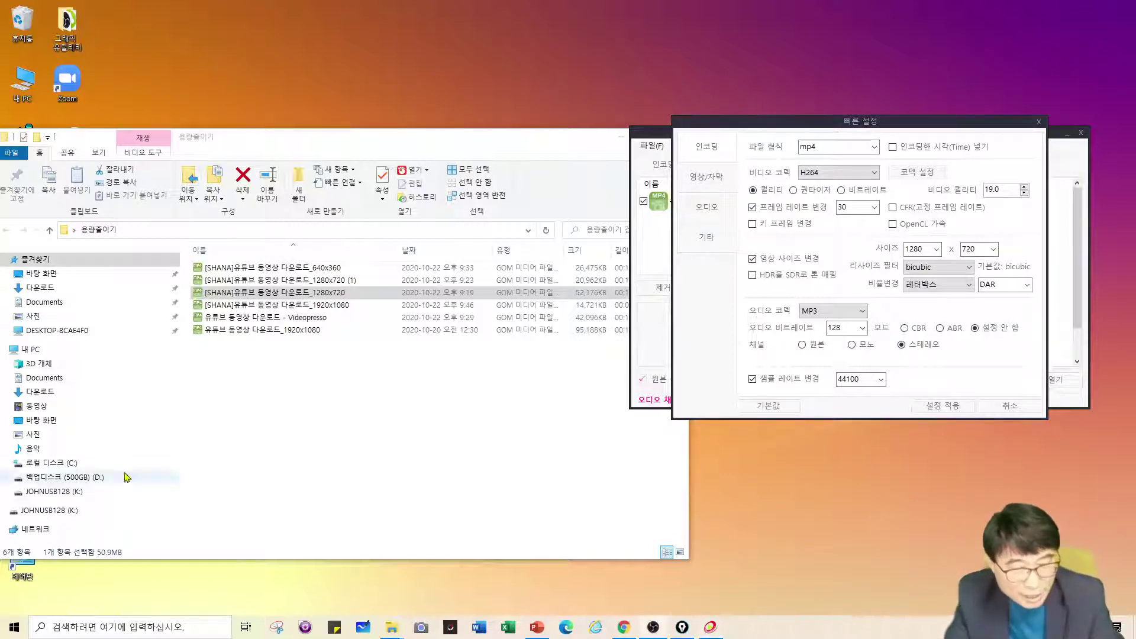
left_click(582, 294)
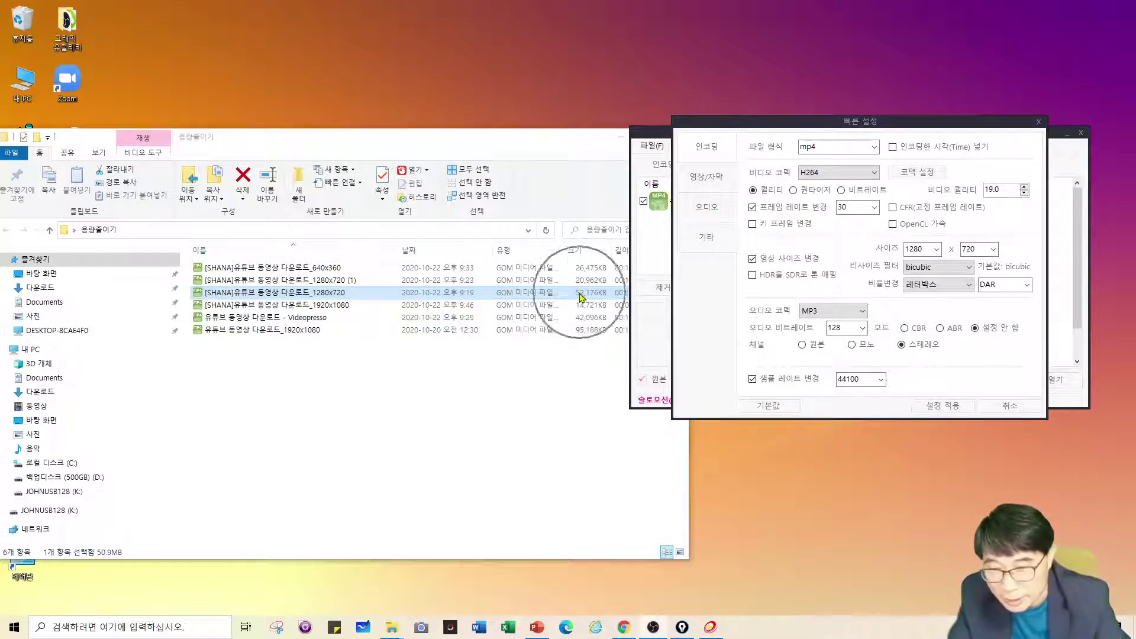
left_click(947, 341)
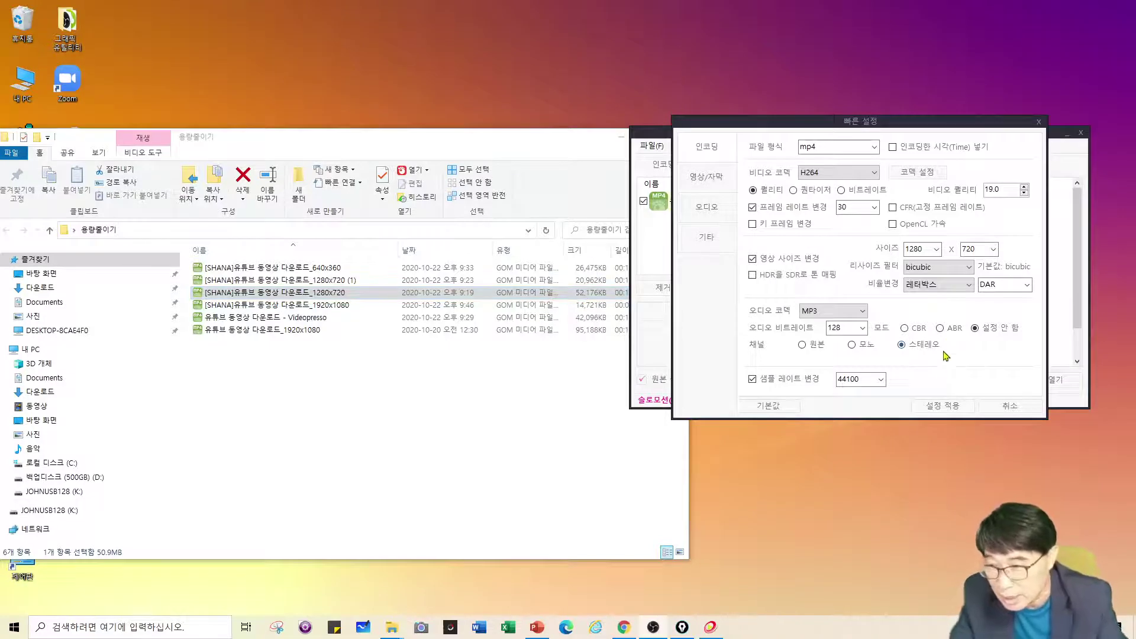
- Switch the video rate mode to 비트레이트 and look at the video bitrate choices
left_click(843, 191)
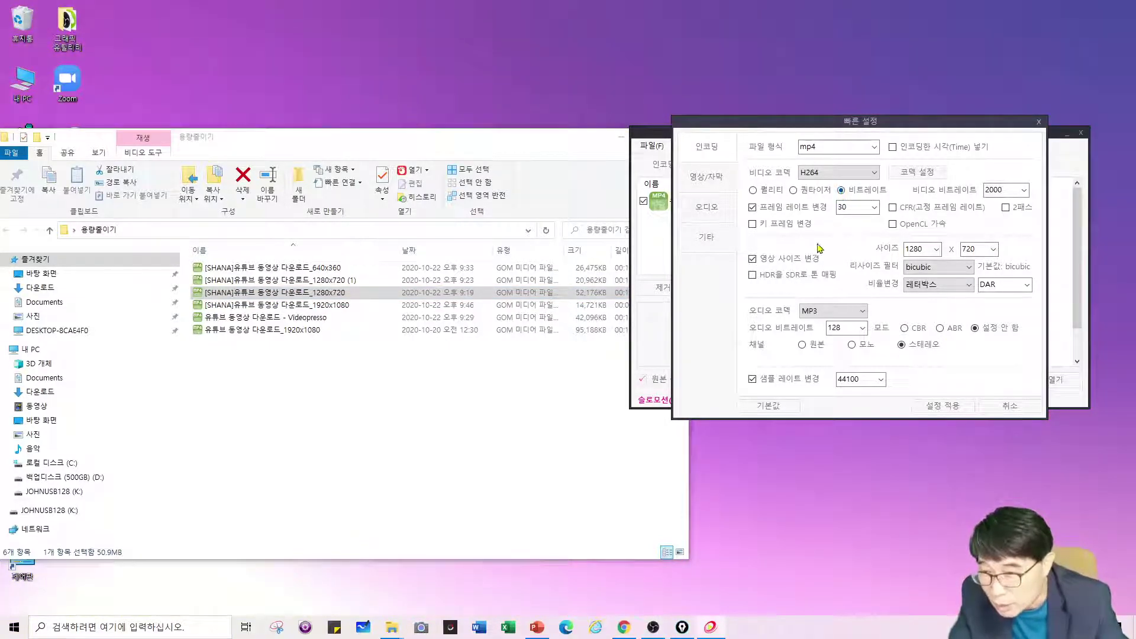
left_click(1025, 191)
left_click(1026, 191)
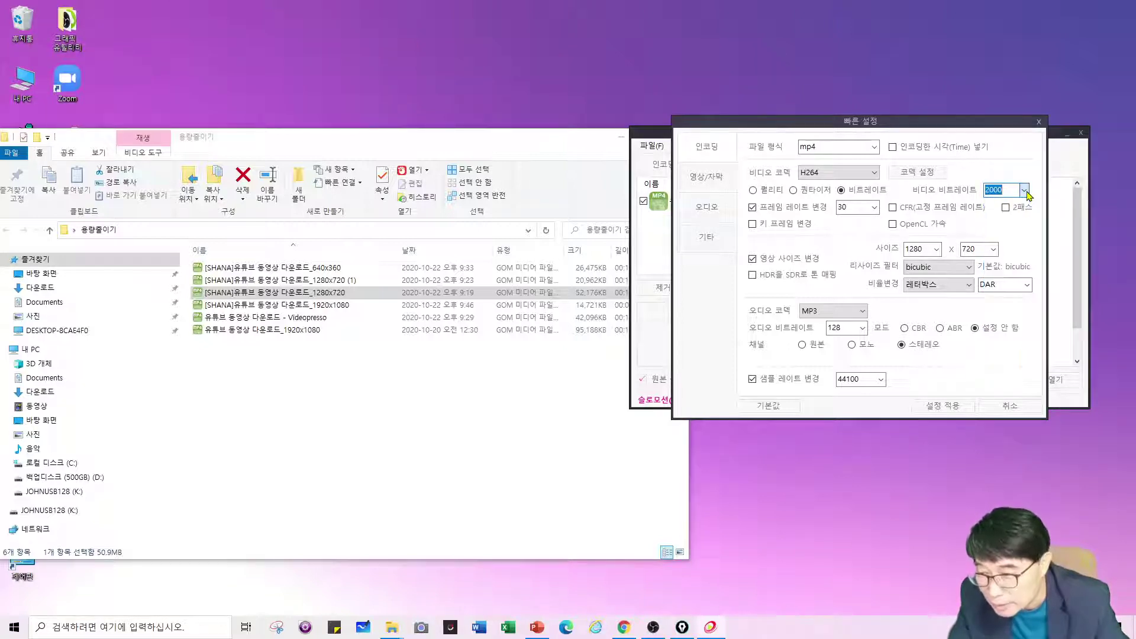
- Keep the option that sets the video bitrate automatically by file size enabled, and set the target size to 20 MB
left_click(723, 248)
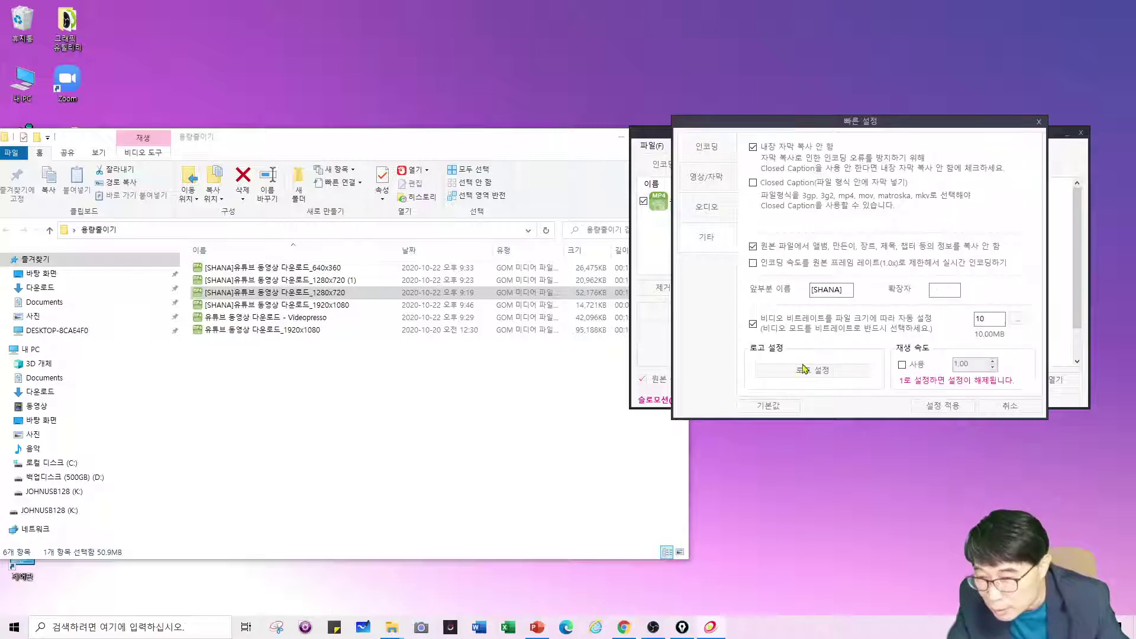
left_click(754, 325)
left_click(755, 326)
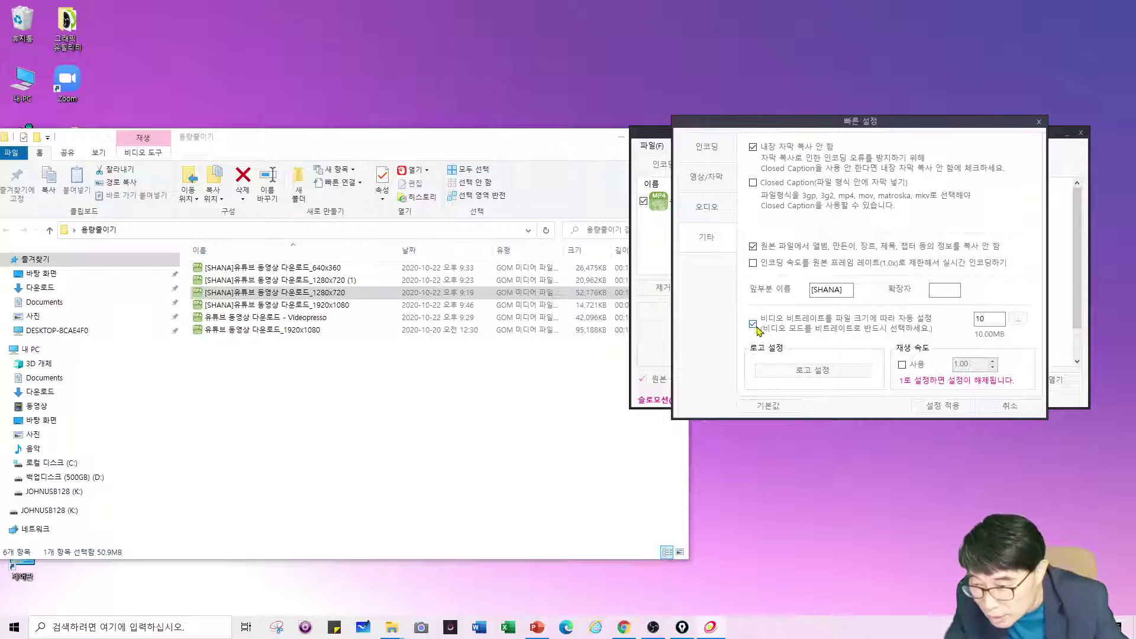
left_click(992, 323)
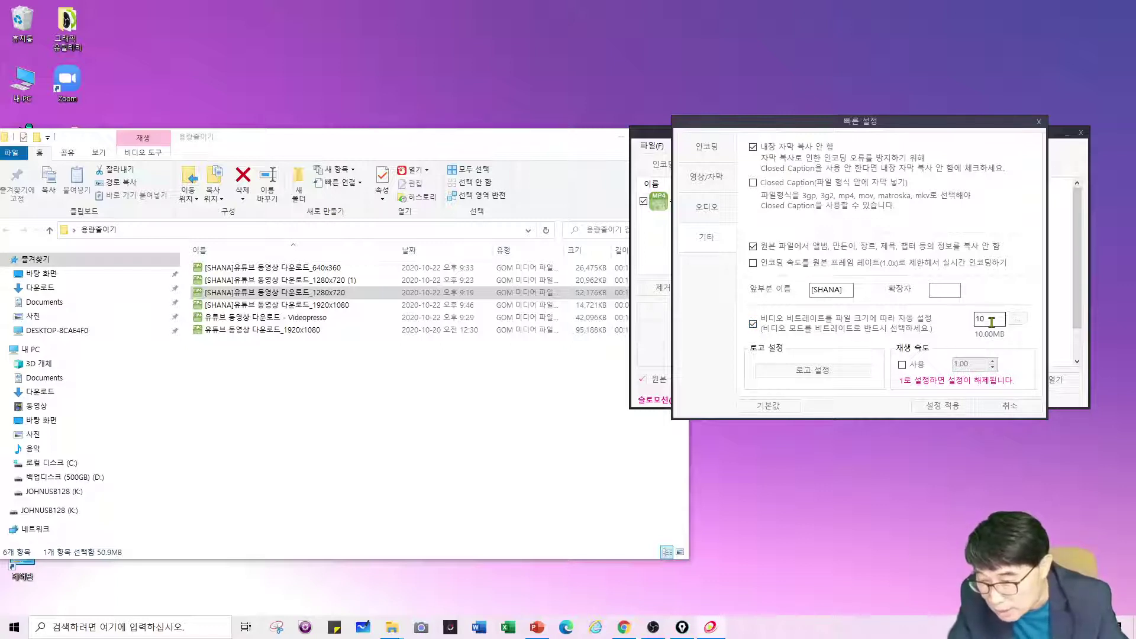
left_click_drag(992, 323, 950, 322)
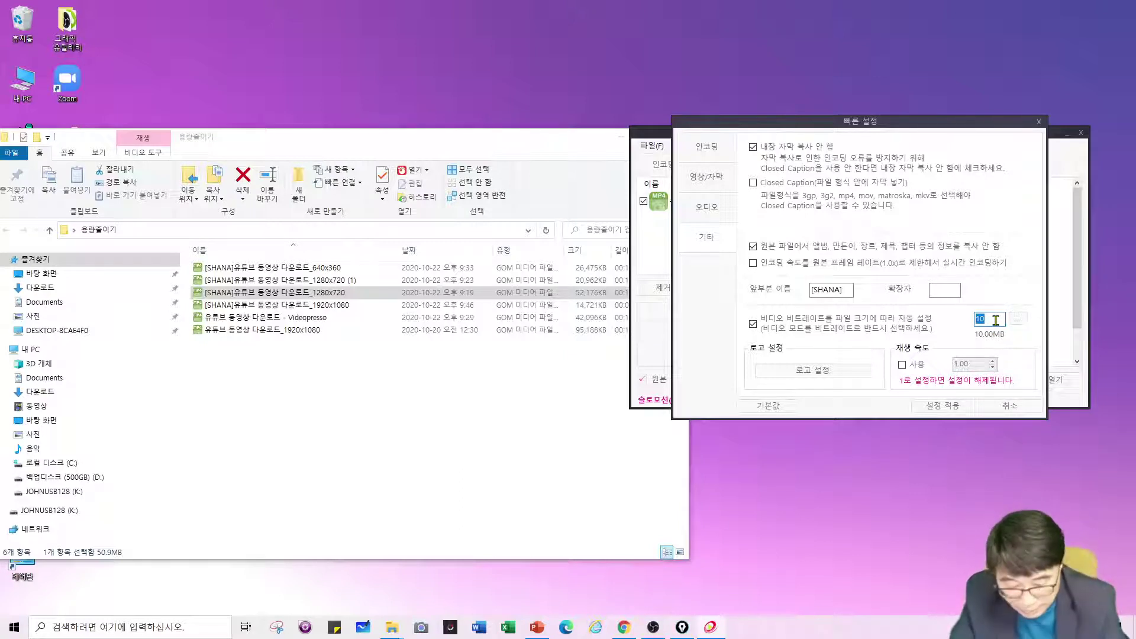
type("20")
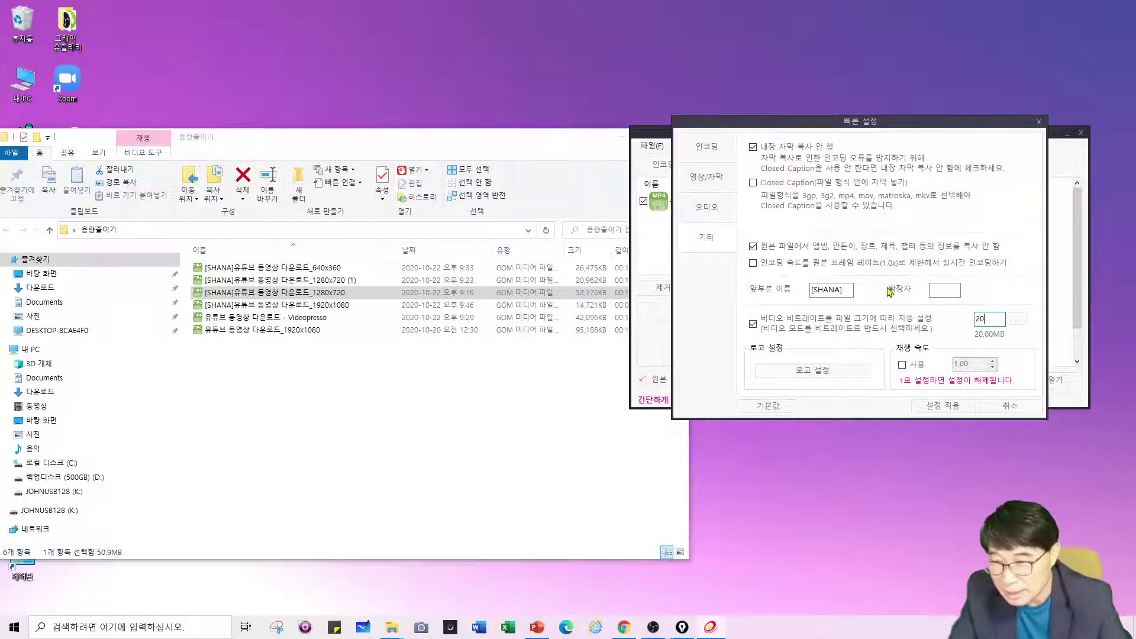
- Return to the encoding settings and check the size of [SHANA]유튜브 동영상 다운로드_1280x720 (1) in the 용량줄이기 folder
left_click(718, 152)
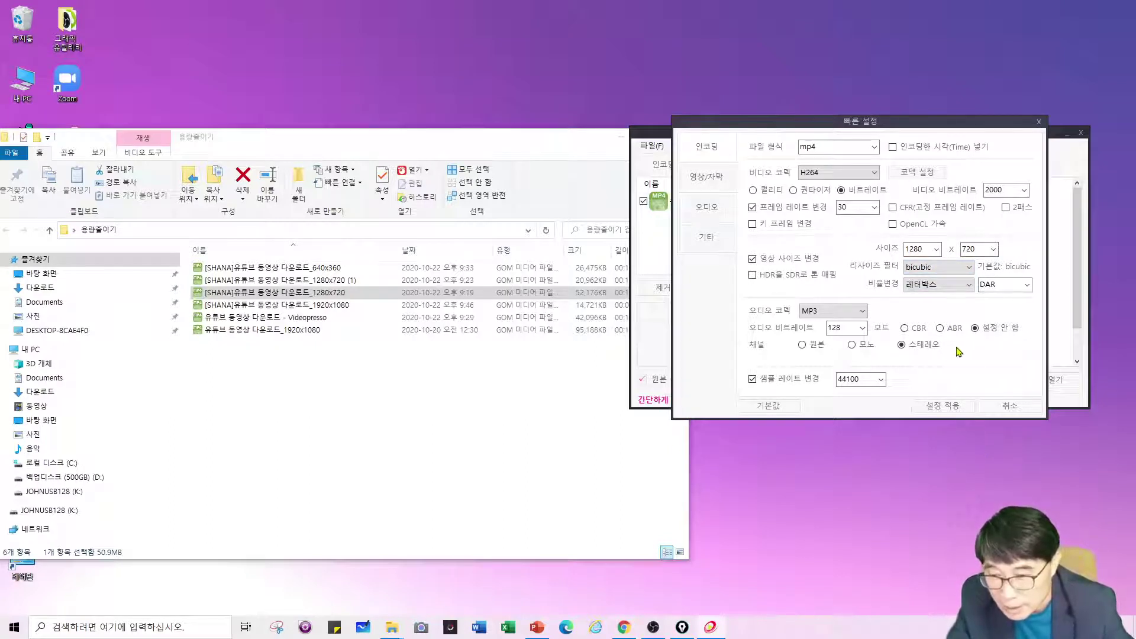
left_click(445, 389)
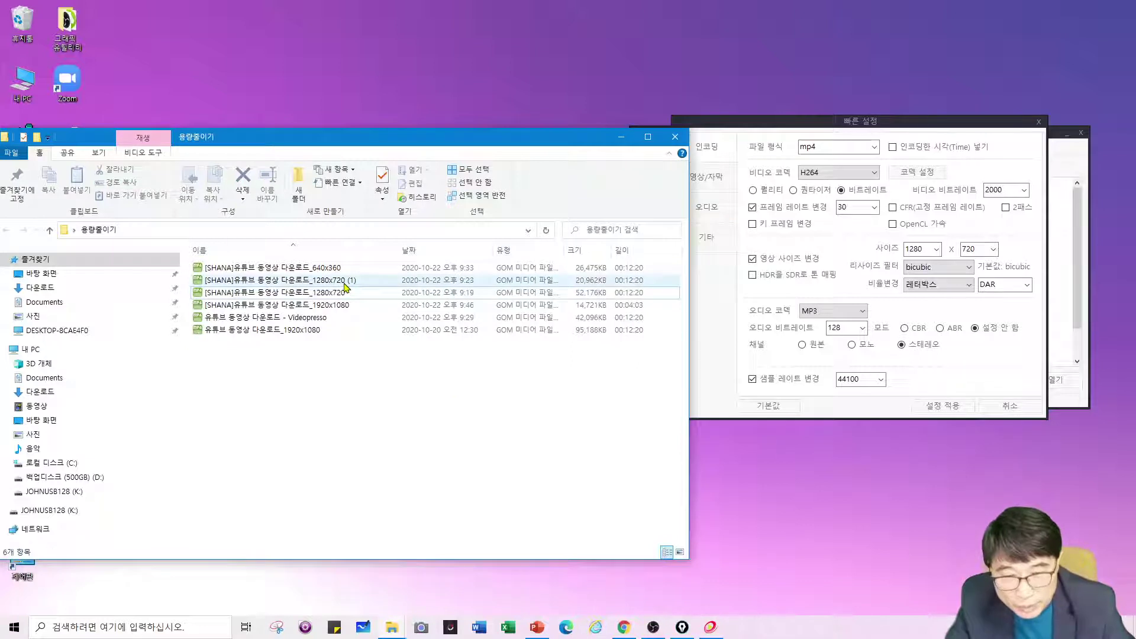
left_click(344, 284)
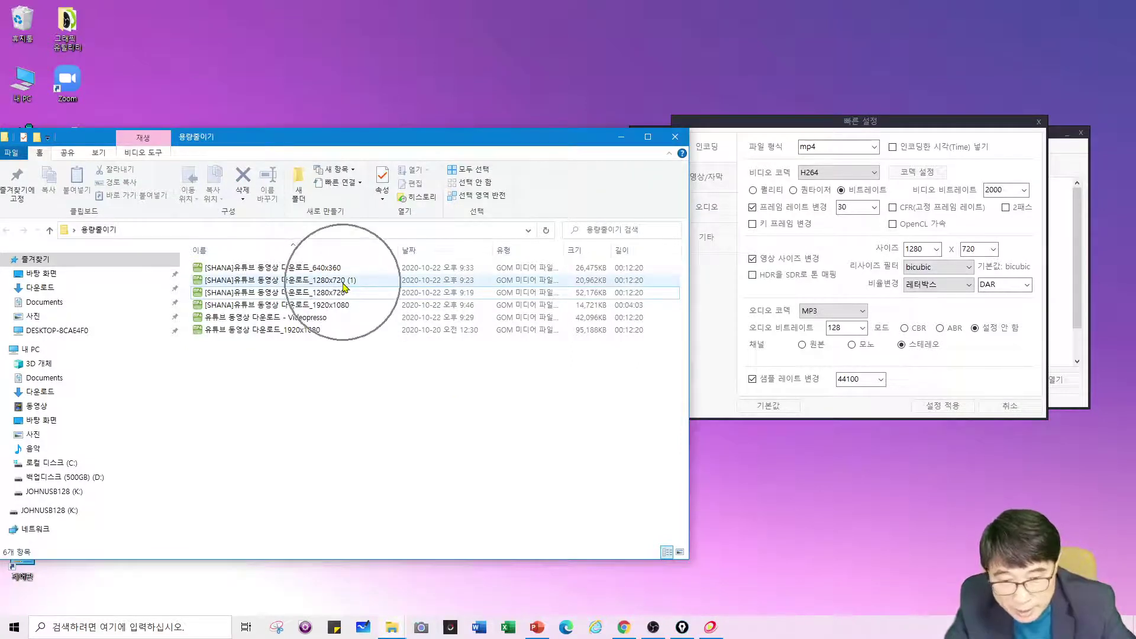
left_click(585, 286)
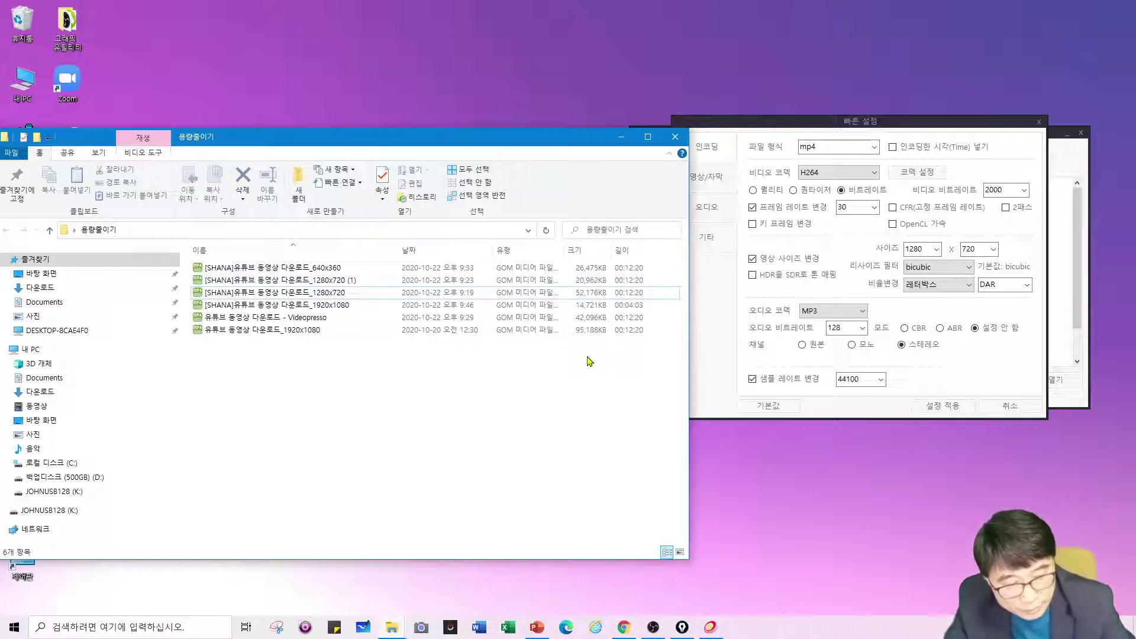
- Play [SHANA]유튜브 동영상 다운로드_1280x720 (1) and skip through its opening scenes to check the picture quality, closing the player at the end
left_click(582, 281)
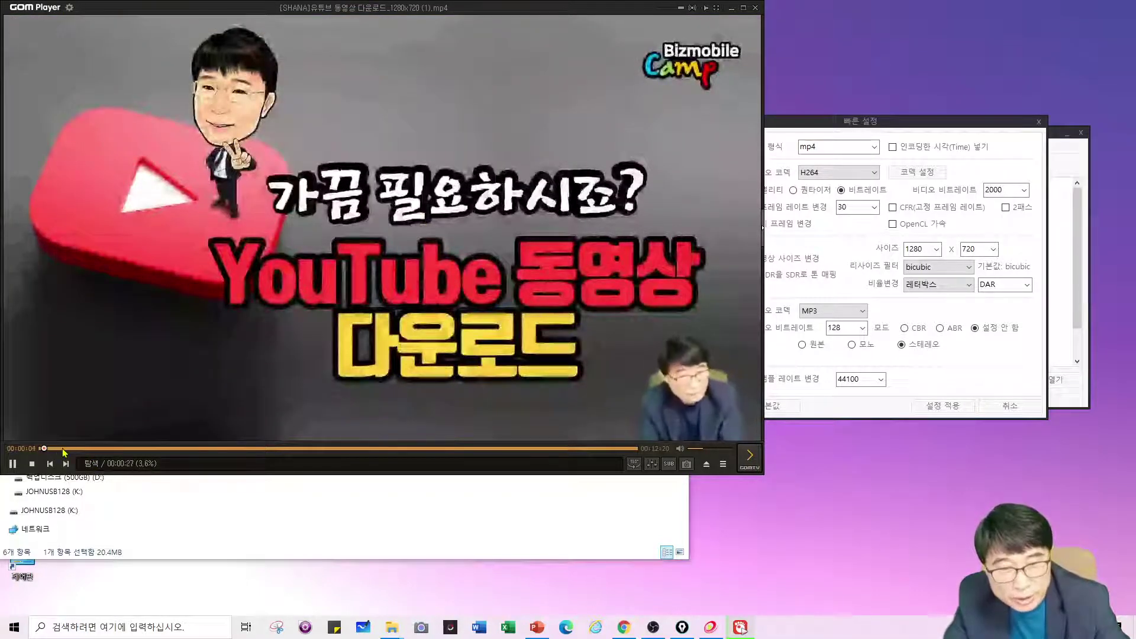
left_click(80, 449)
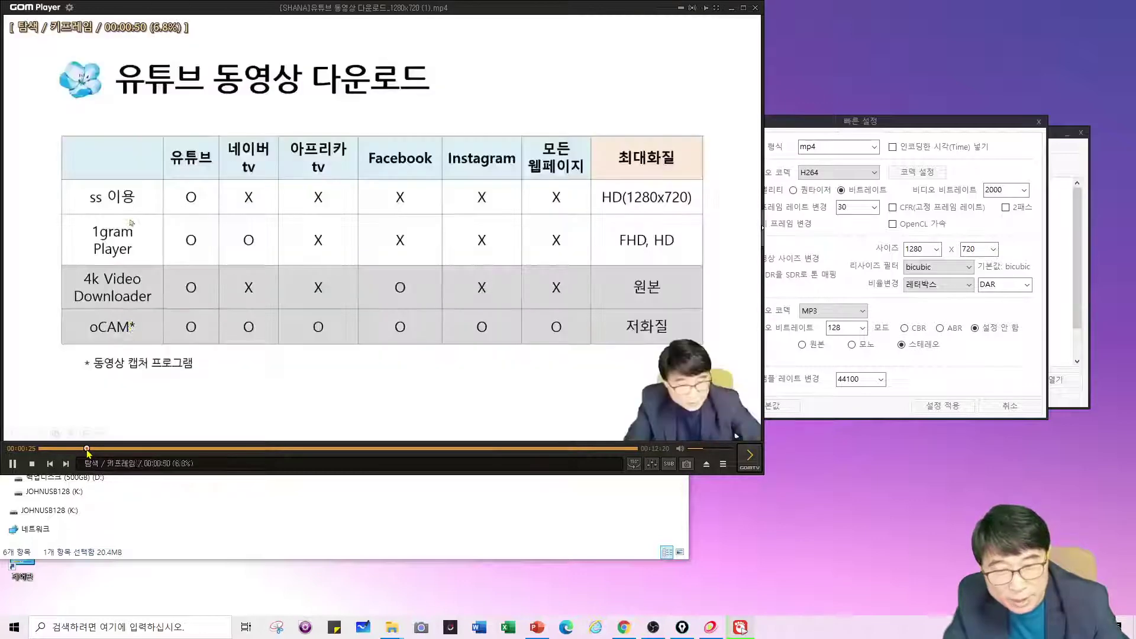
left_click(107, 449)
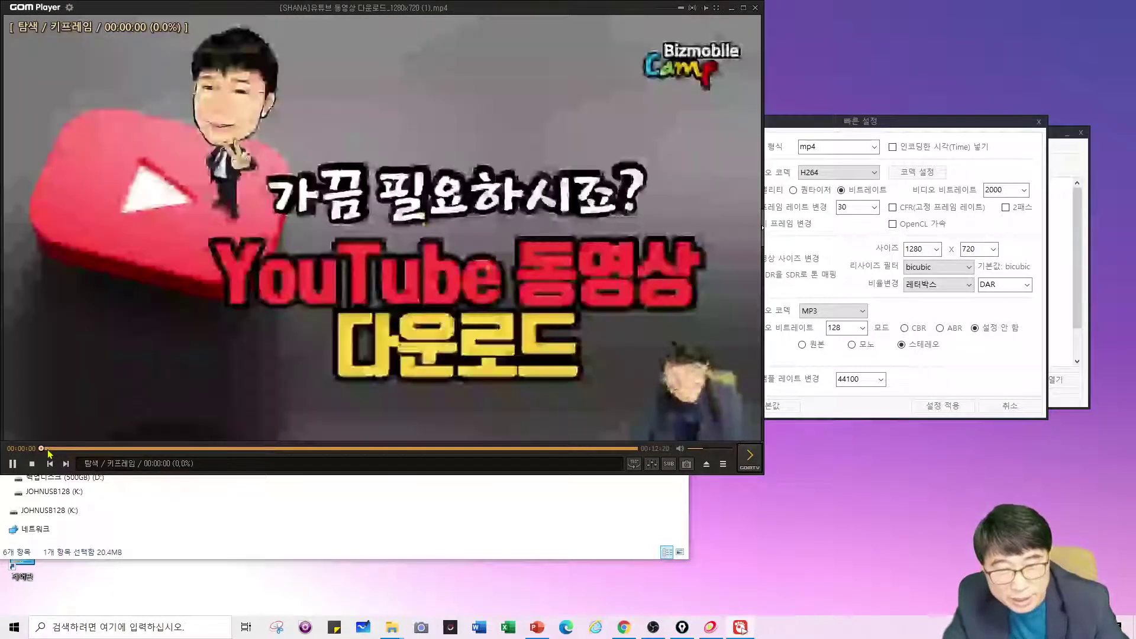
left_click(52, 449)
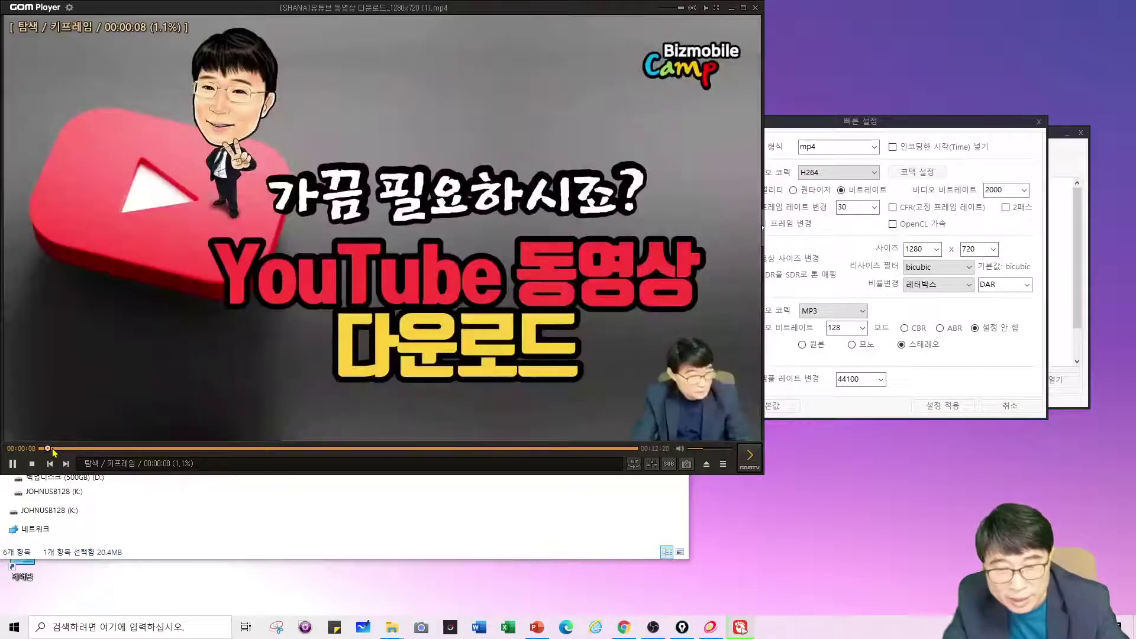
left_click(83, 449)
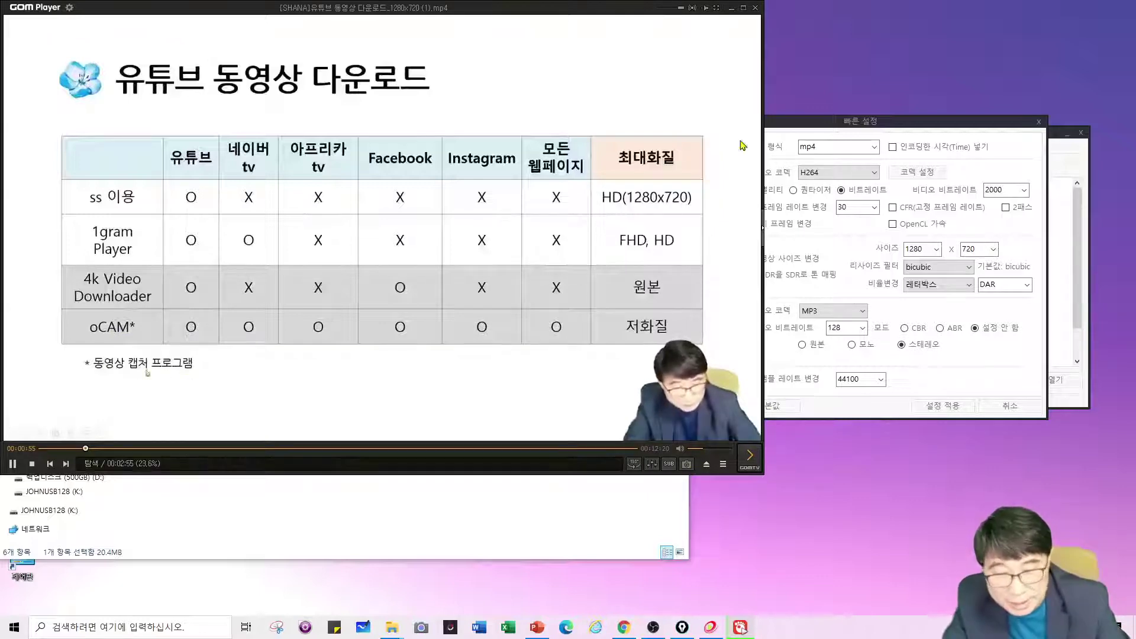
left_click(744, 7)
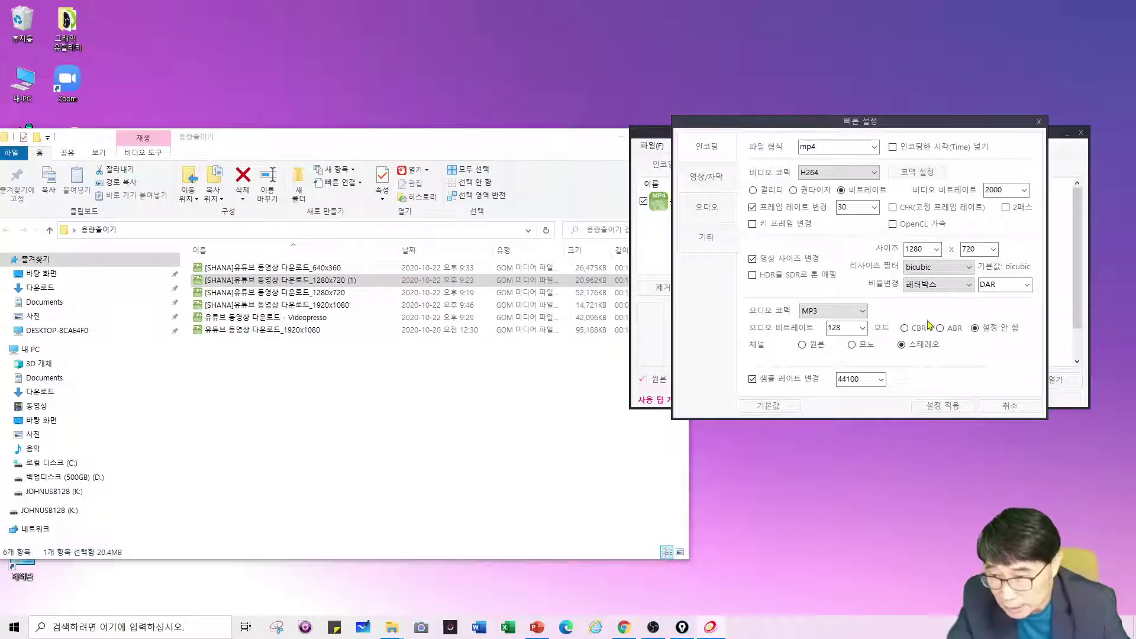
- Review the 20 MB automatic bitrate target in the quick settings, briefly comparing the 퀄리티 rate mode with 비트레이트
left_click(712, 242)
left_click(990, 320)
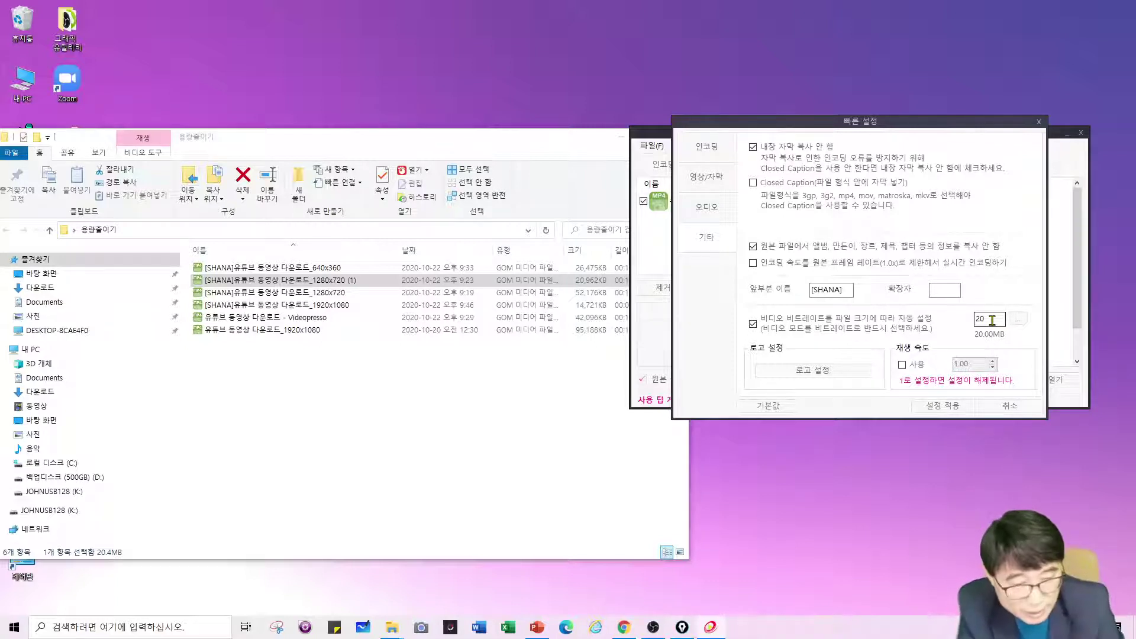
left_click(715, 160)
left_click(753, 190)
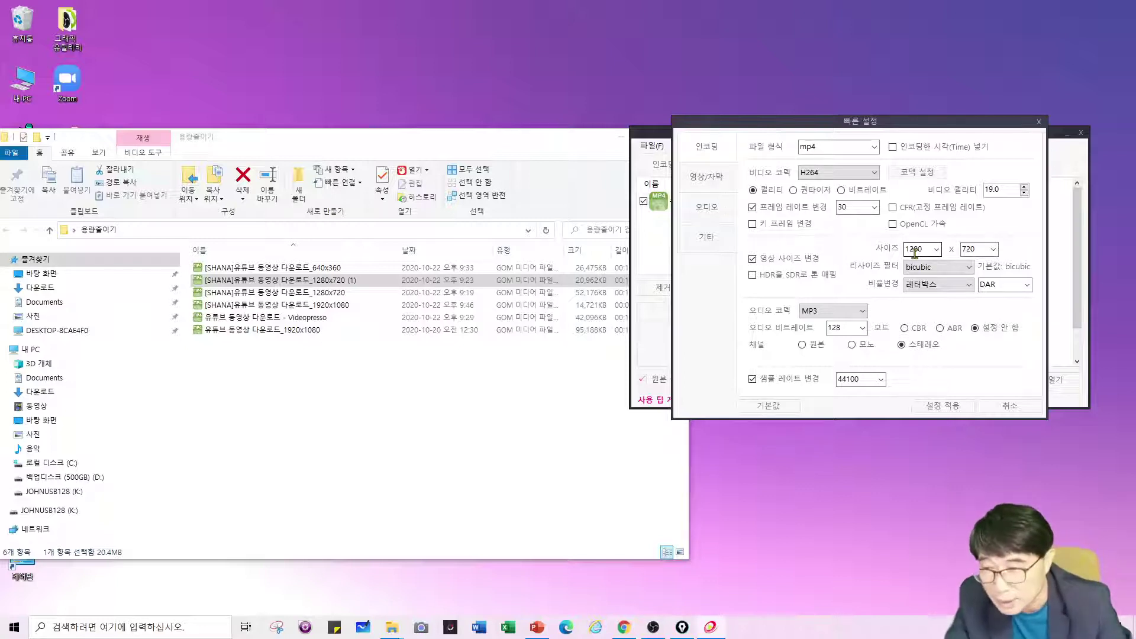
left_click(841, 190)
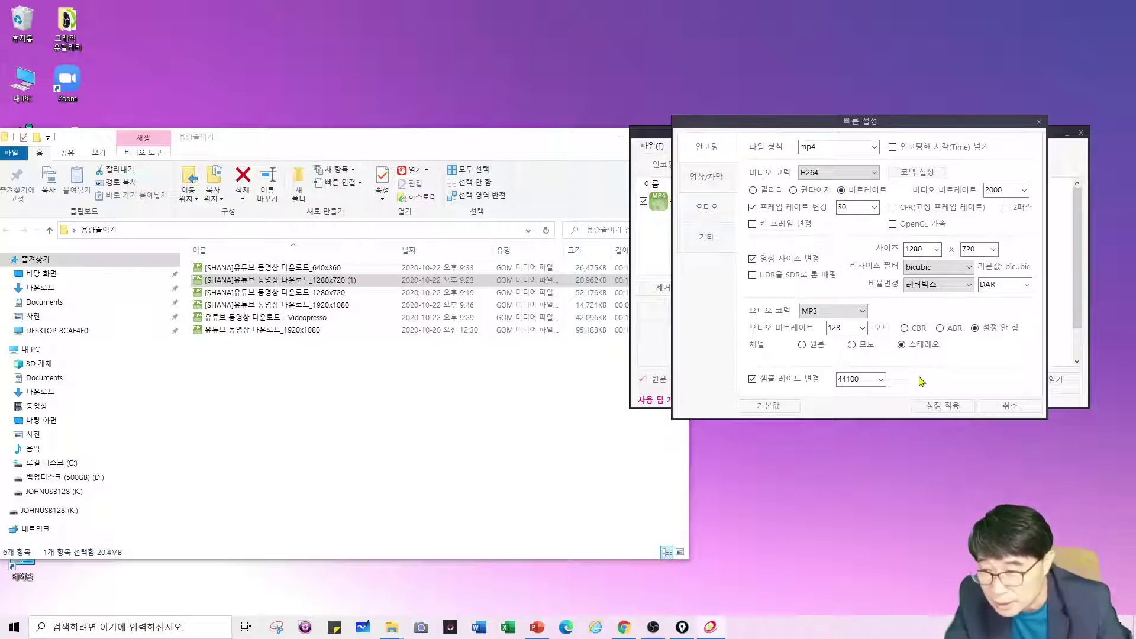
left_click(716, 241)
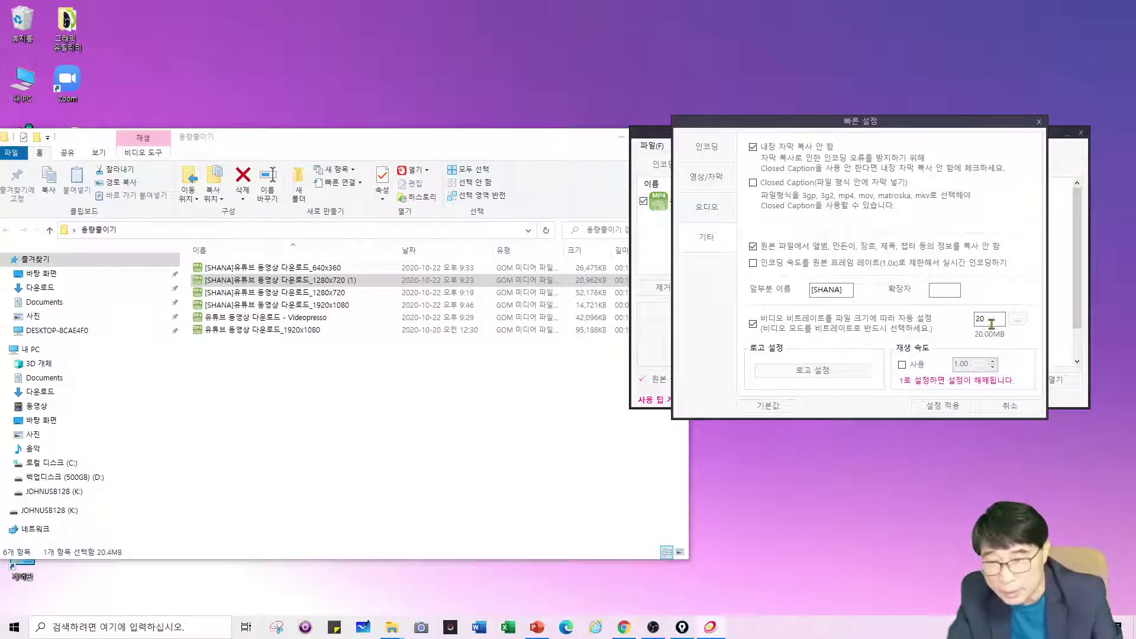
left_click(706, 157)
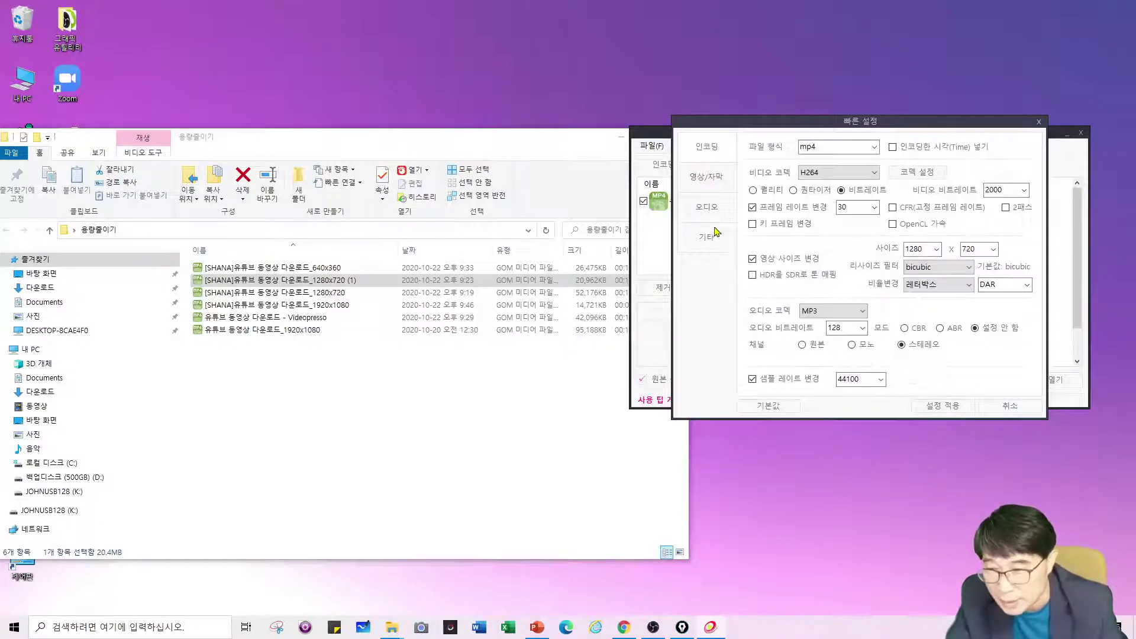
- Set the video size to 640 x 360 with the 퀄리티 rate mode, check the file-size target option, and apply the quick settings
left_click(921, 249)
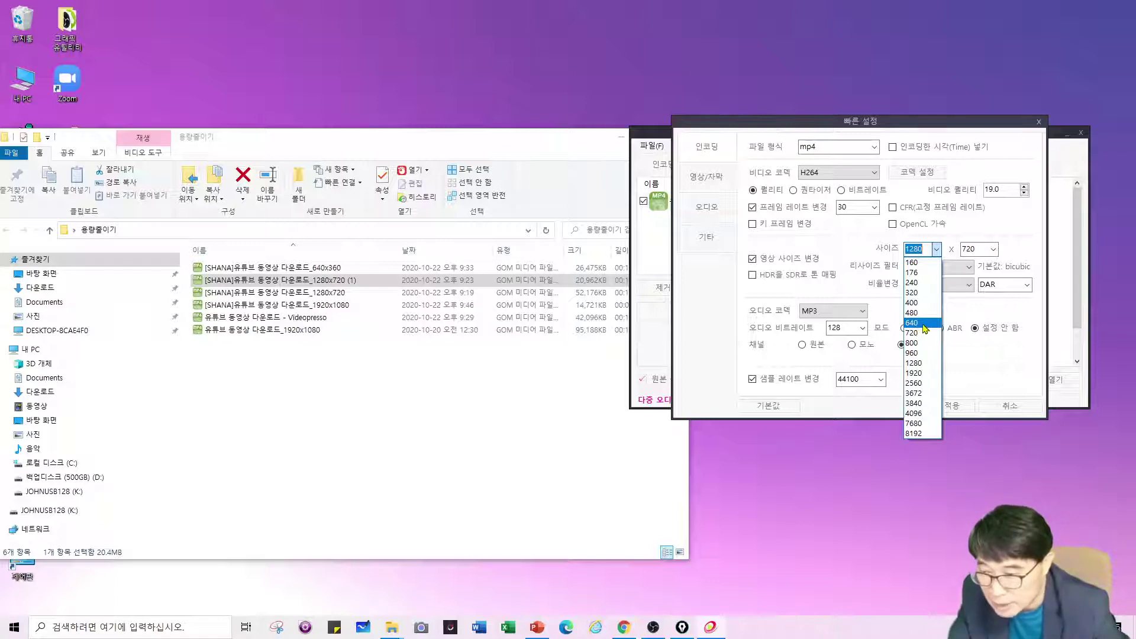
left_click(918, 324)
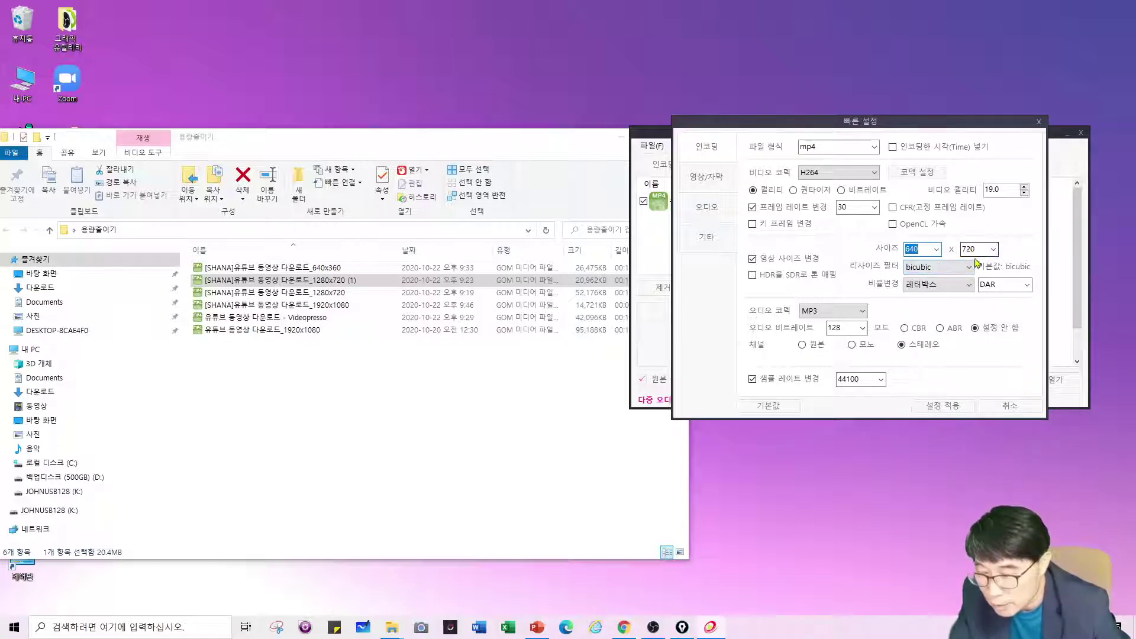
left_click(994, 251)
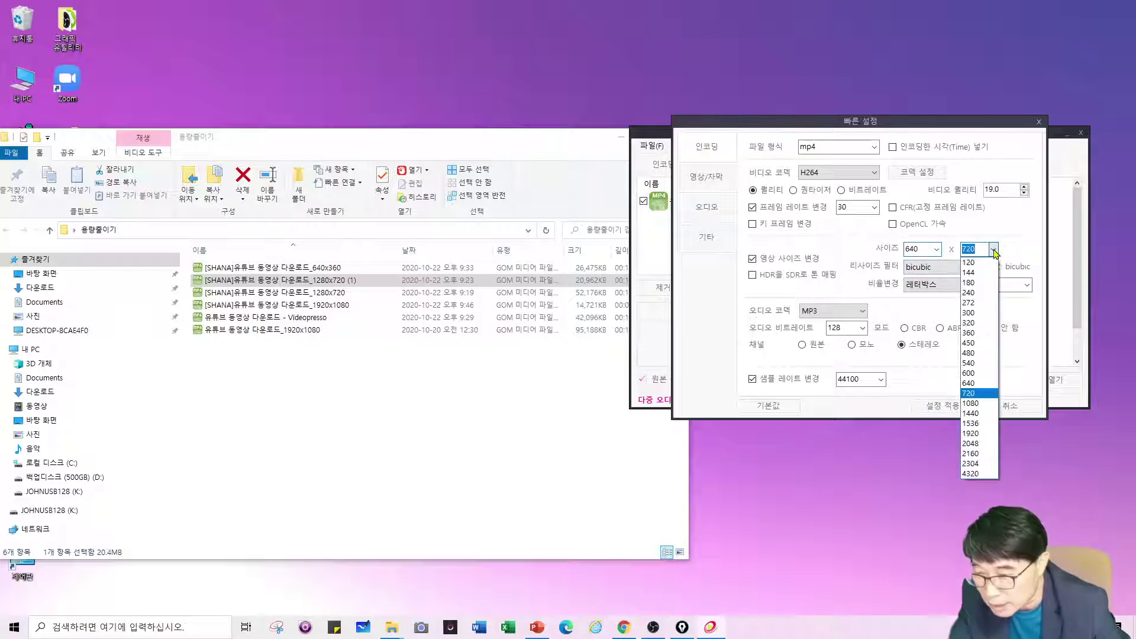
left_click(971, 334)
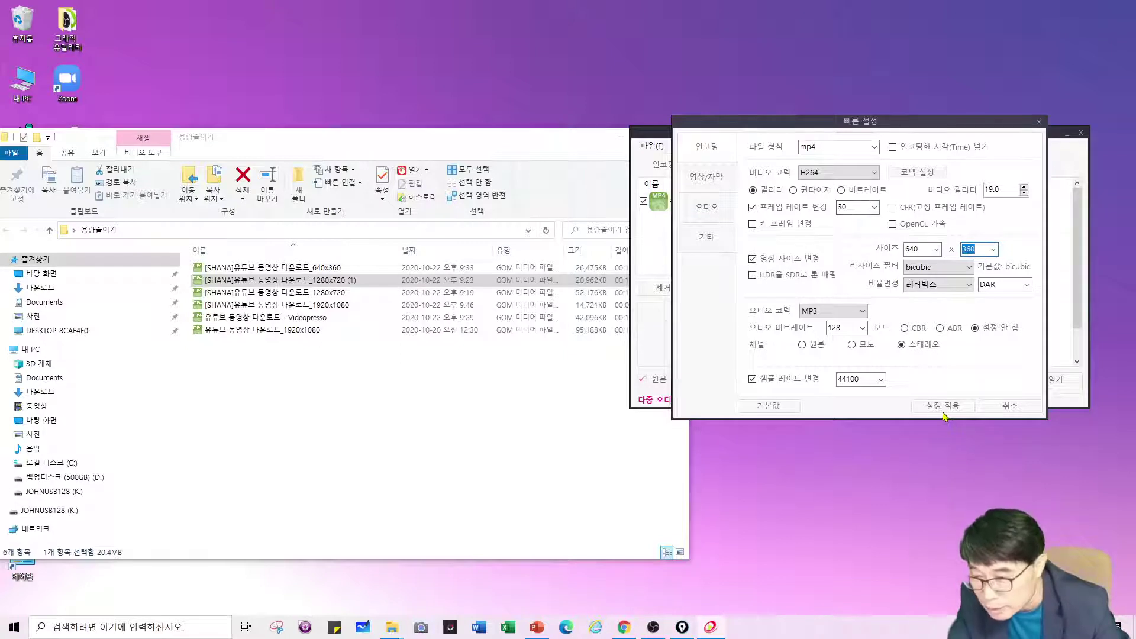
left_click(708, 238)
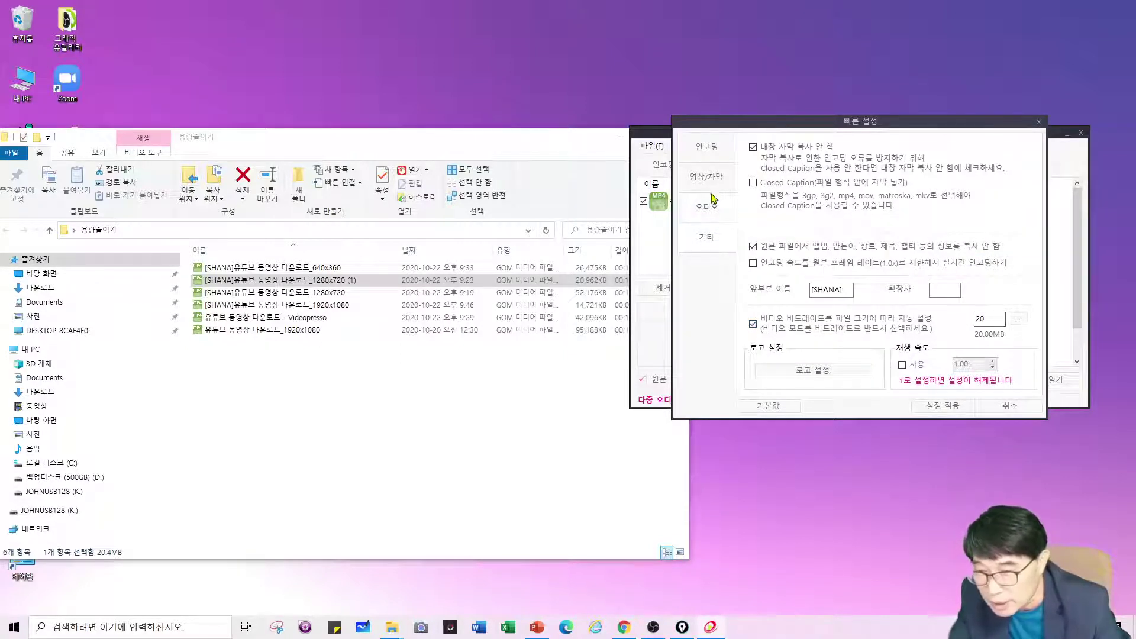
left_click(707, 152)
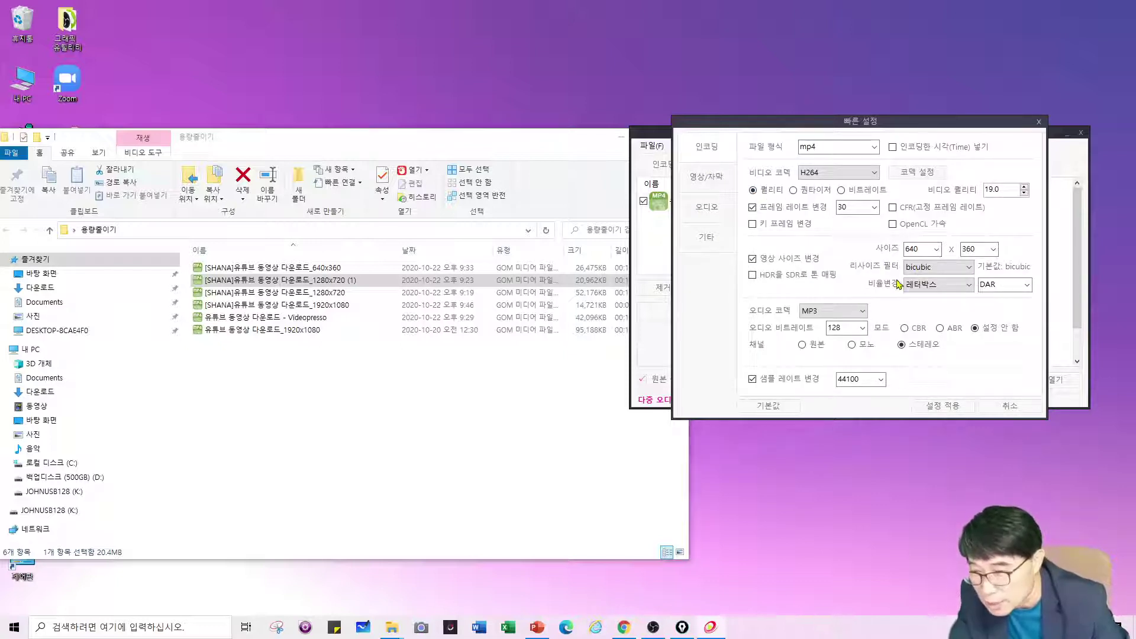
left_click(942, 406)
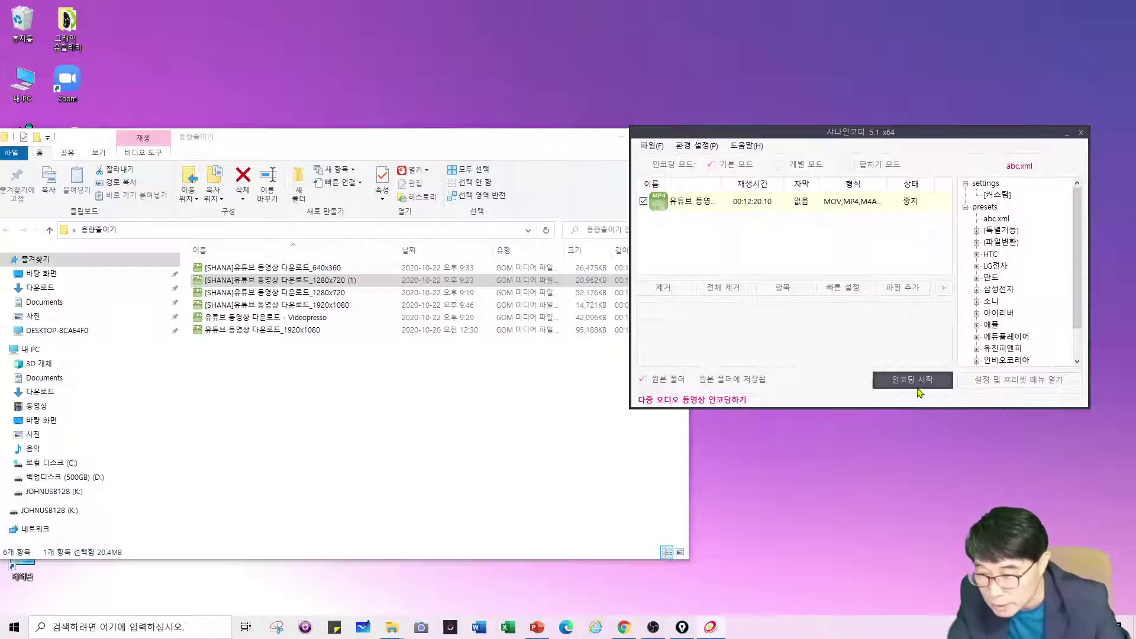
- Play [SHANA]유튜브 동영상 다운로드_640x360 from the 용량줄이기 folder, skip ahead to check its quality, and pause it to compare file sizes
left_click(461, 390)
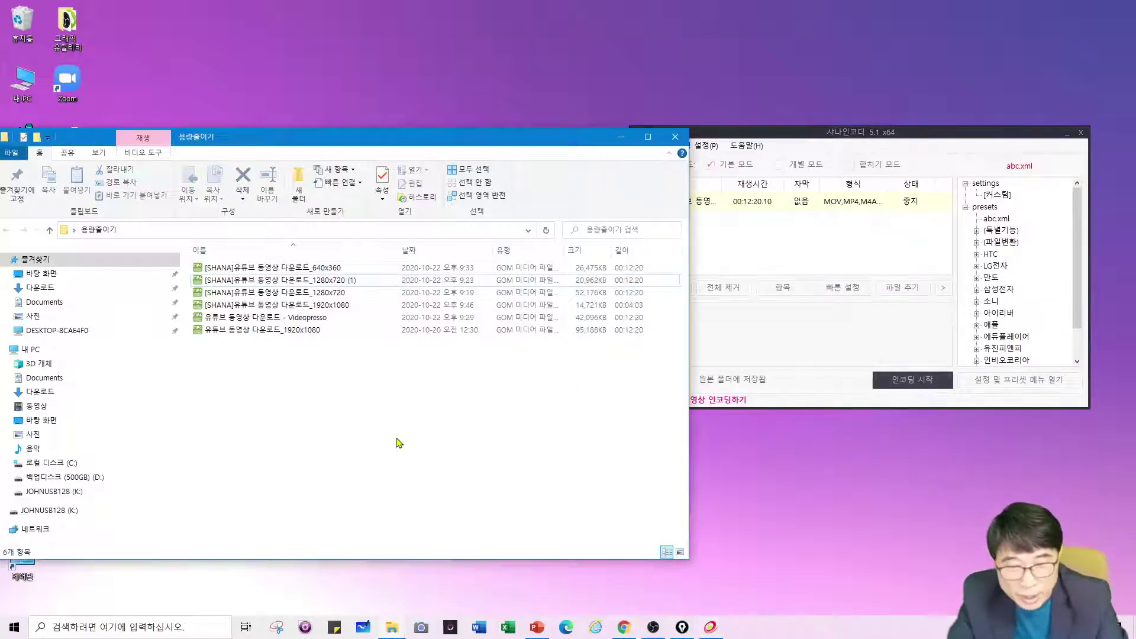
left_click(342, 269)
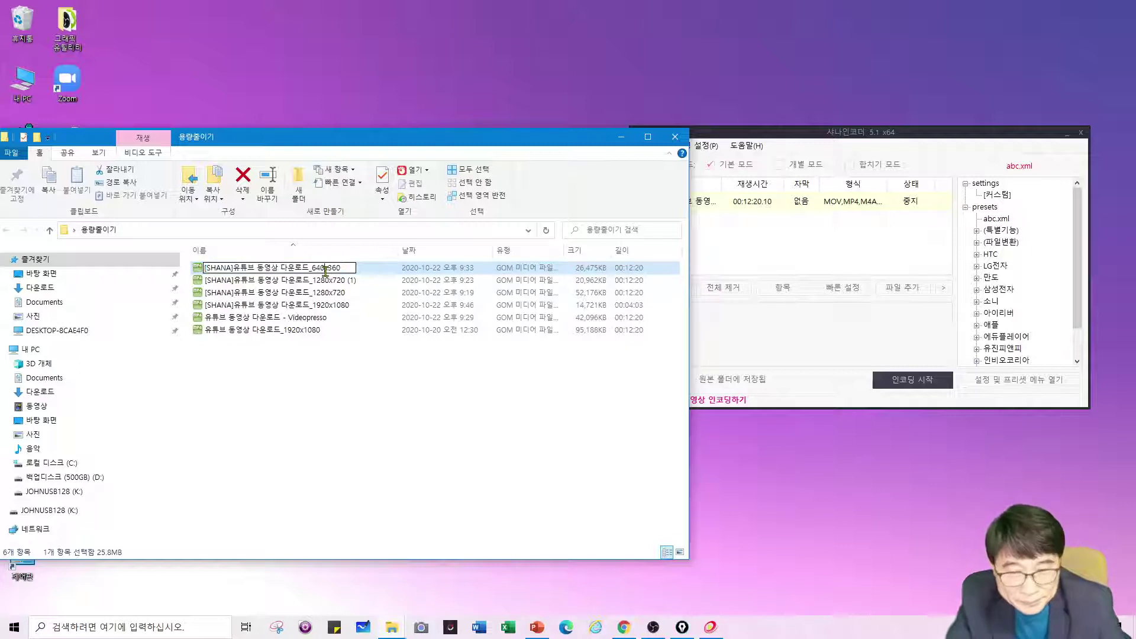
left_click(333, 273, "ctrl")
left_click(335, 273)
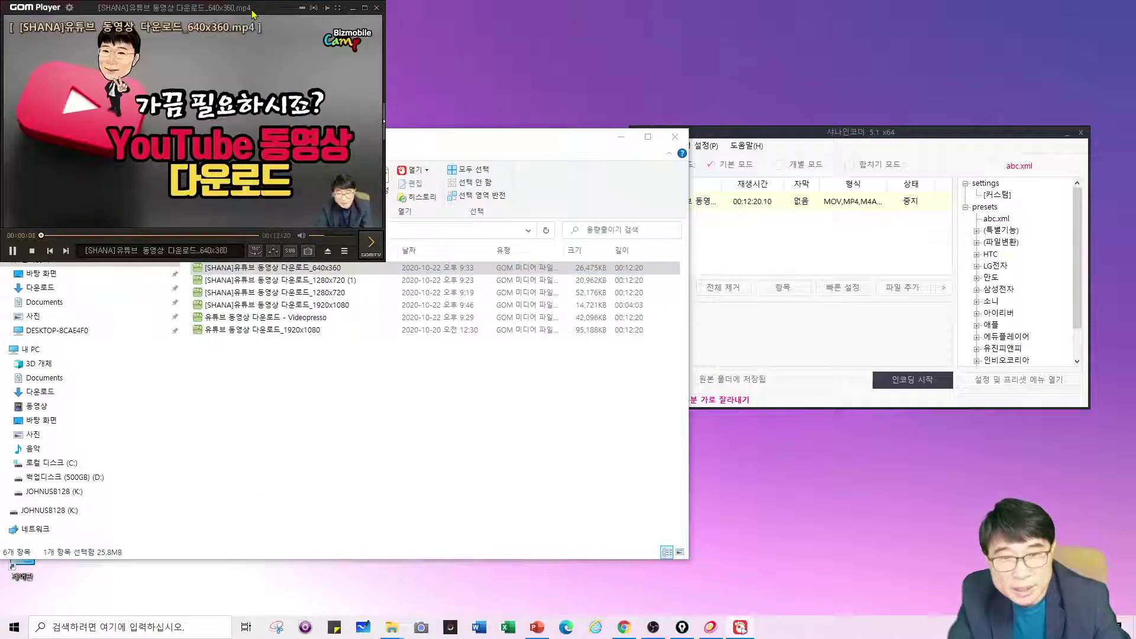
left_click_drag(256, 15, 439, 128)
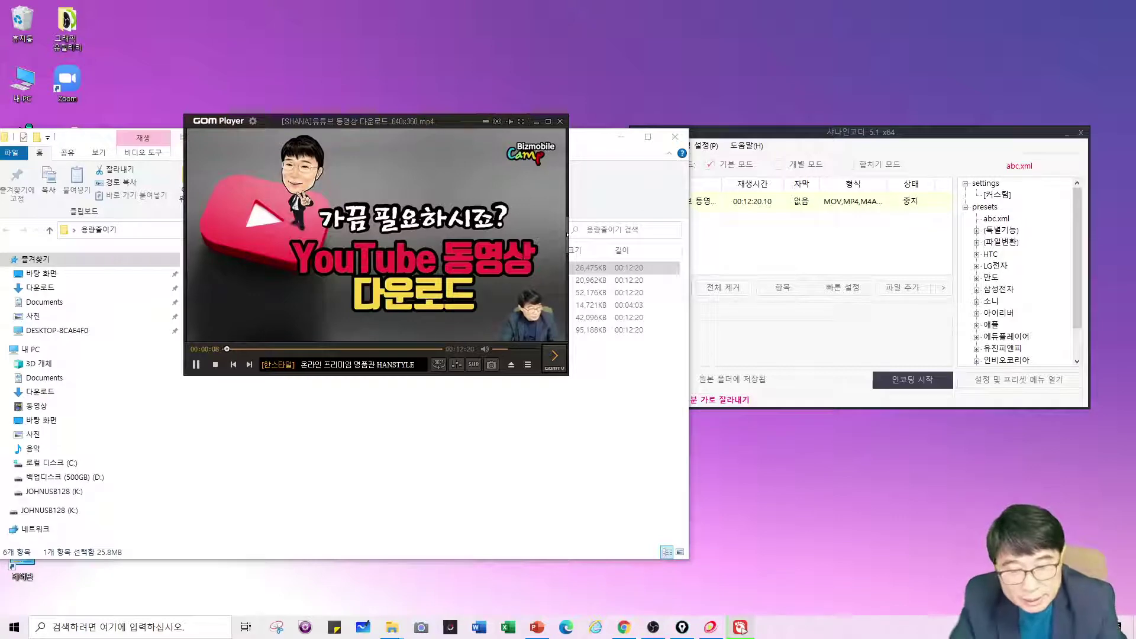
left_click(244, 349)
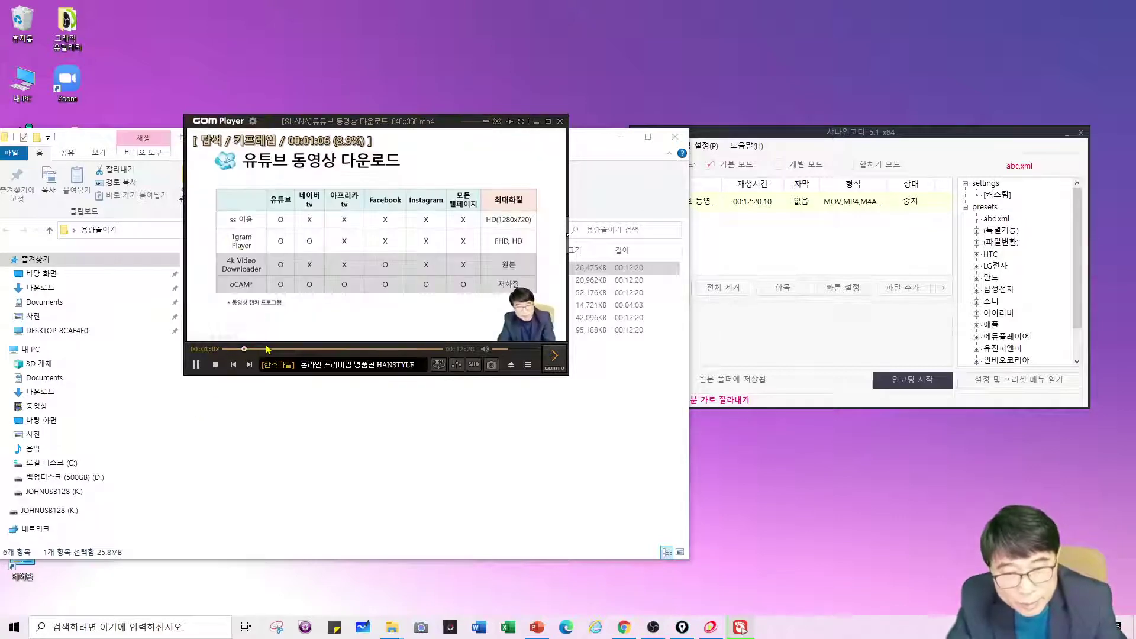
left_click(265, 350)
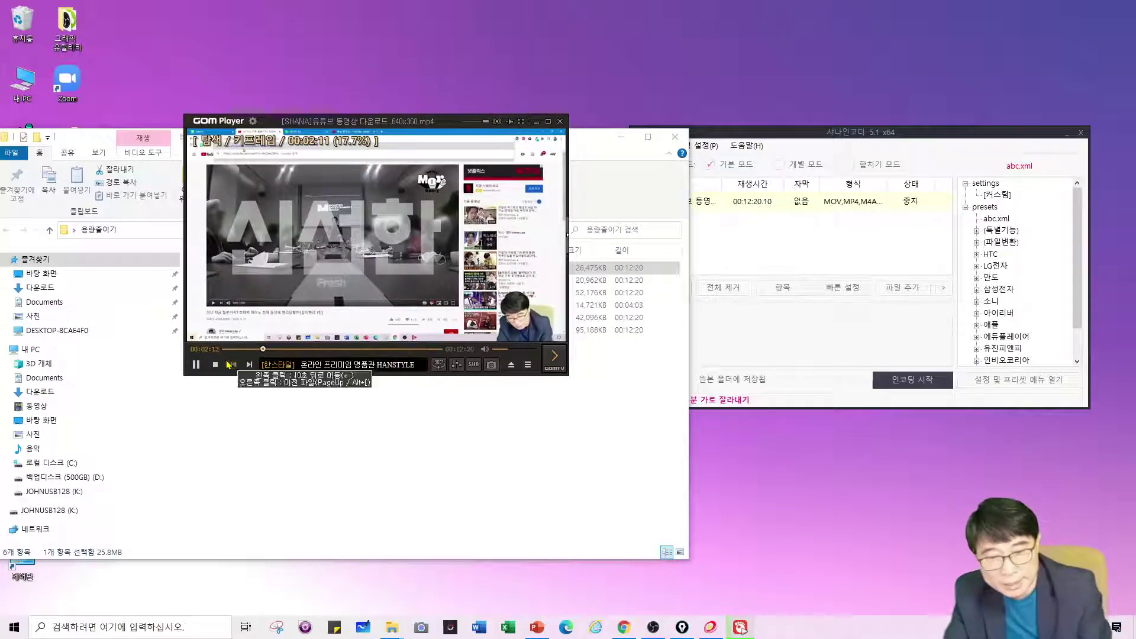
left_click(197, 365)
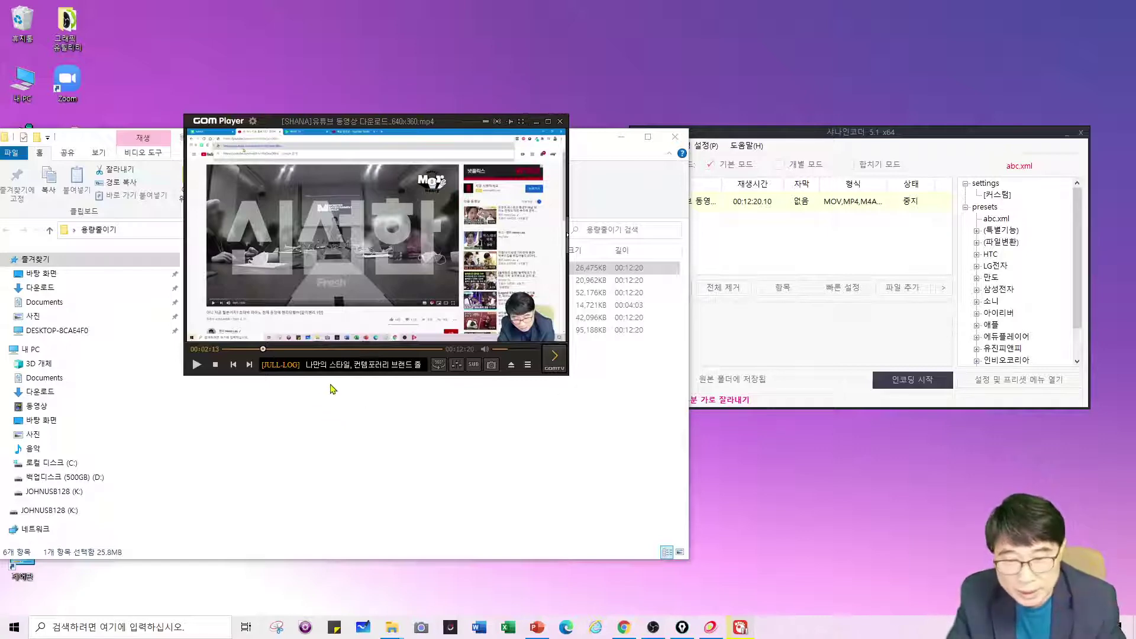
left_click(538, 416)
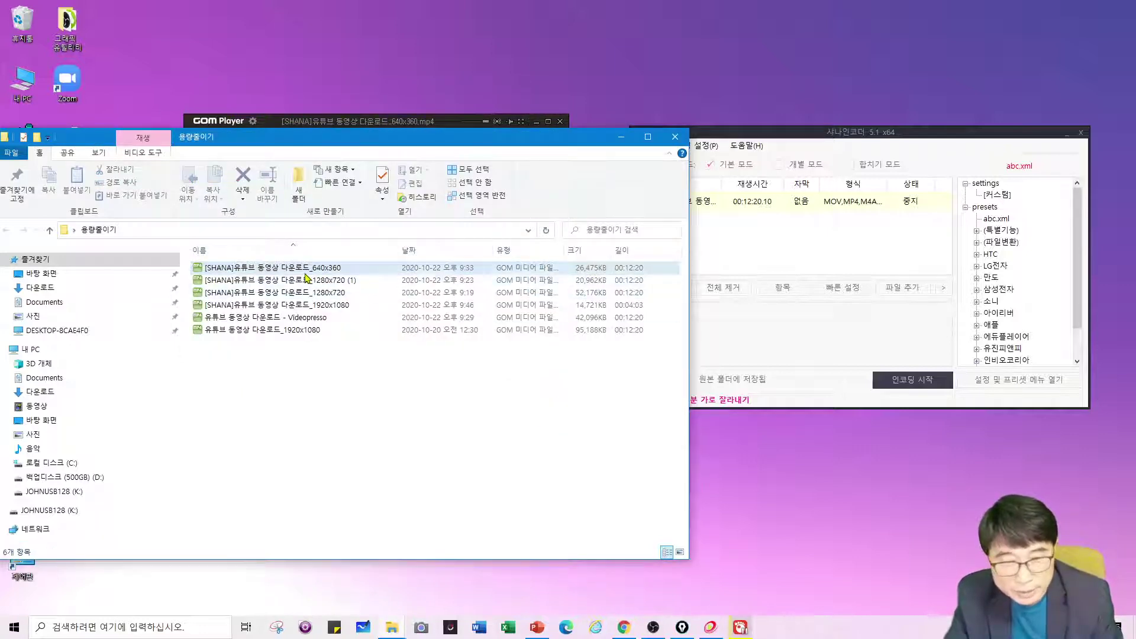
- Reopen the encoder's quick settings, look at the available video widths, and compare the encoded file sizes in the 용량줄이기 folder
left_click(793, 350)
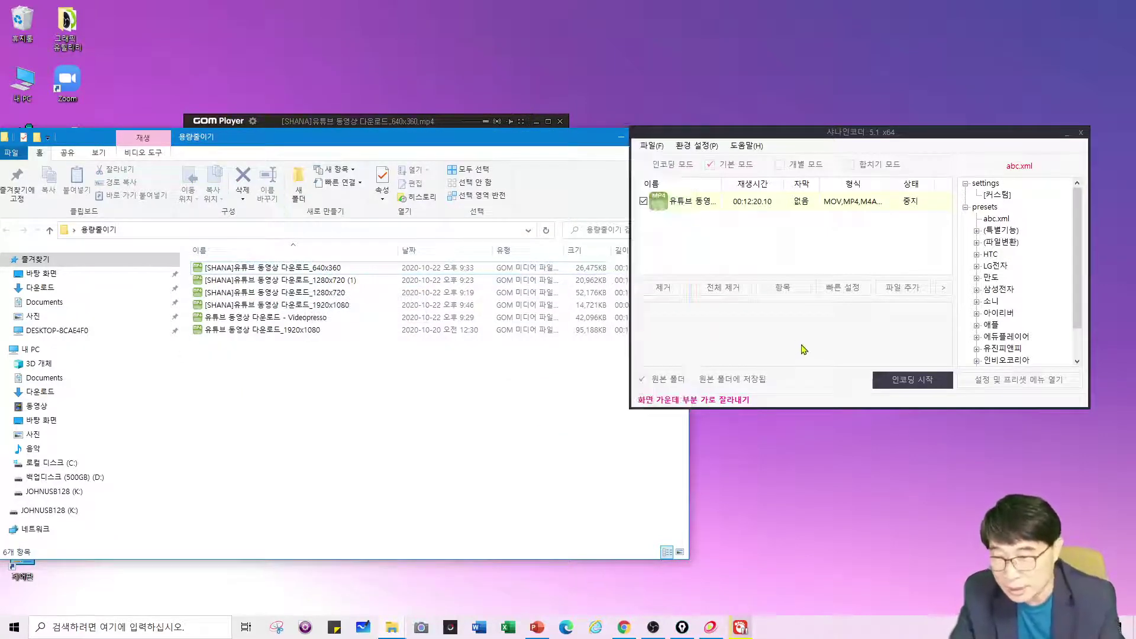
left_click(850, 290)
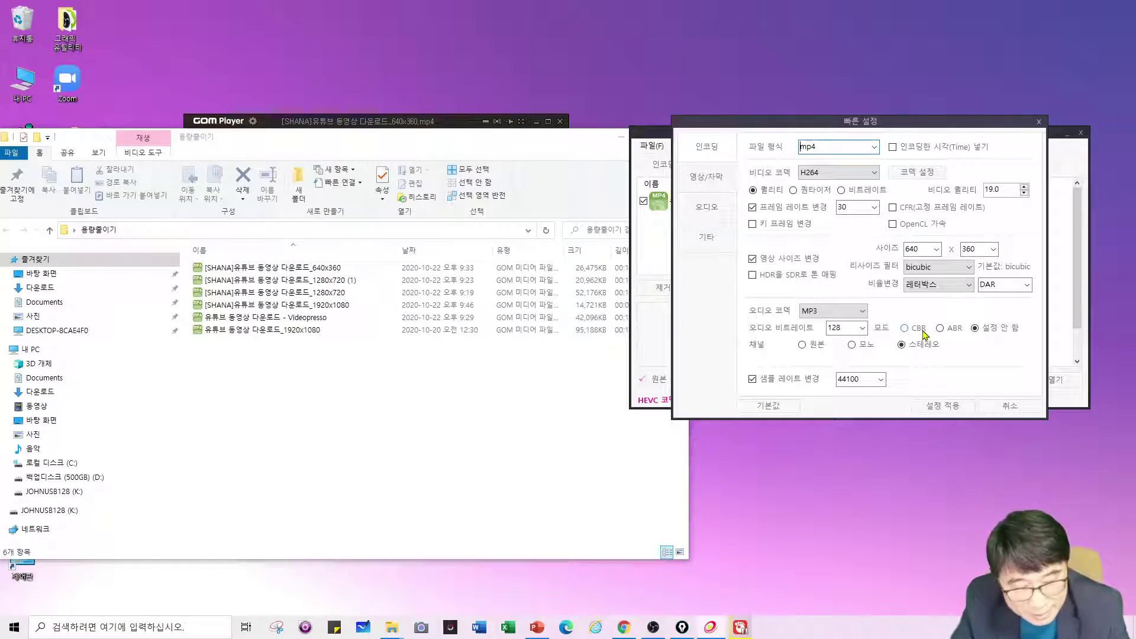
left_click(937, 250)
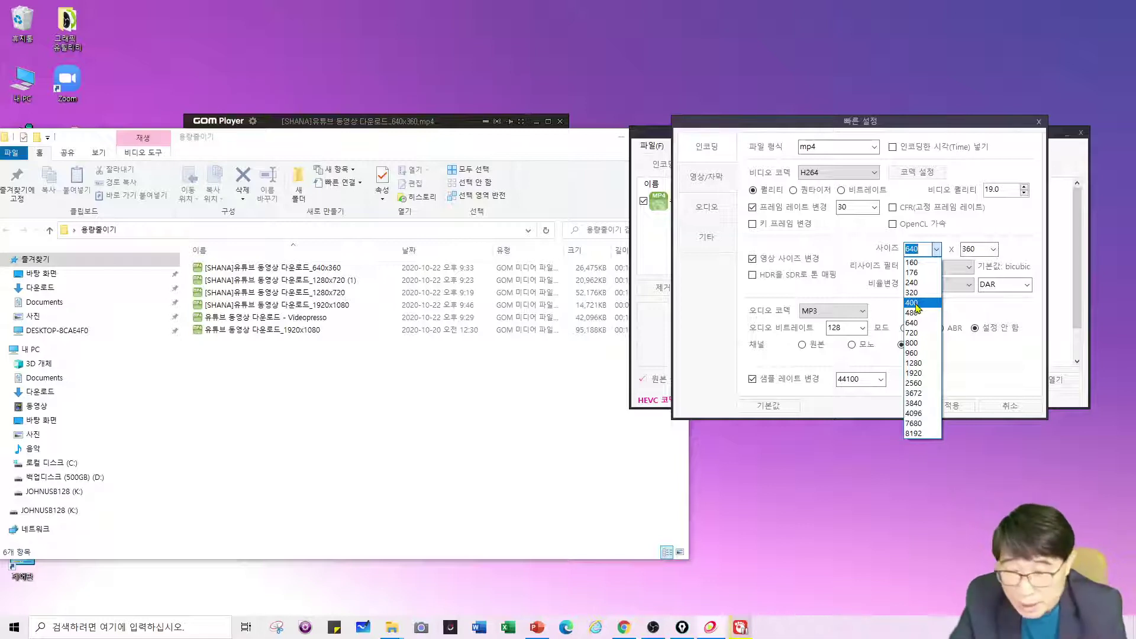
left_click(416, 426)
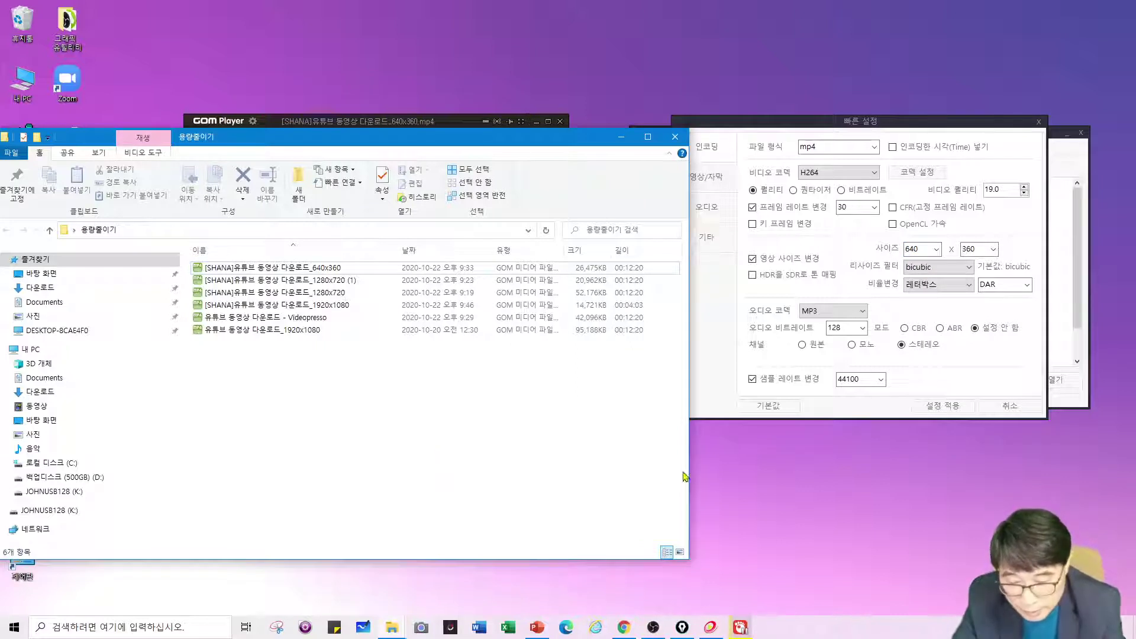
left_click(720, 630)
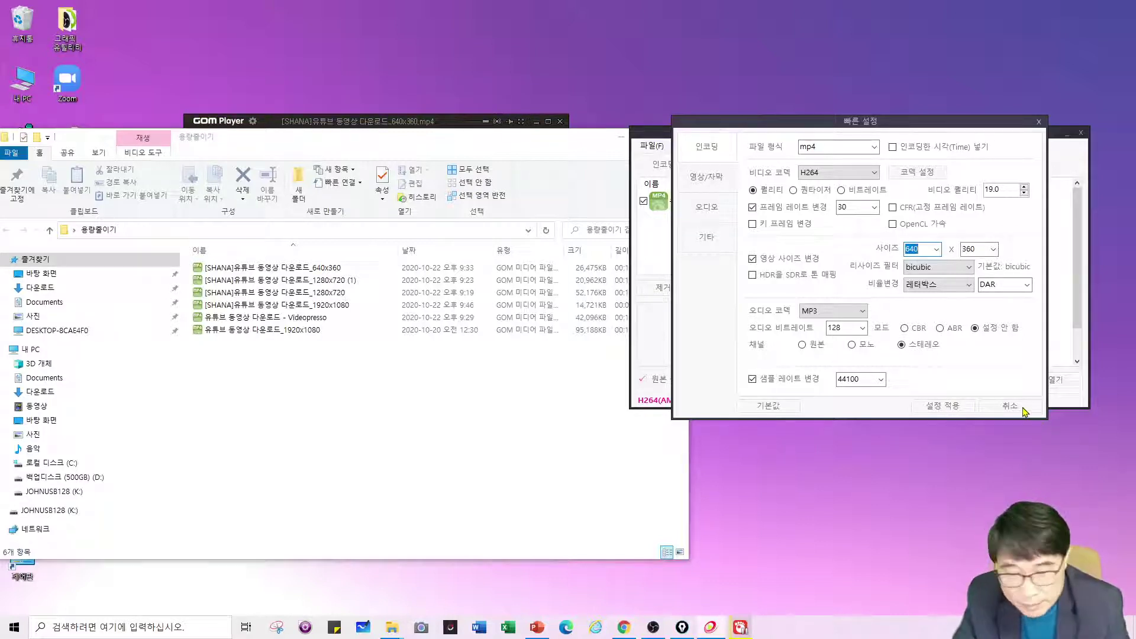
- Switch to the web browser, search Naver for 비디오프레소, and open the VideoPresso website from the results
left_click(537, 626)
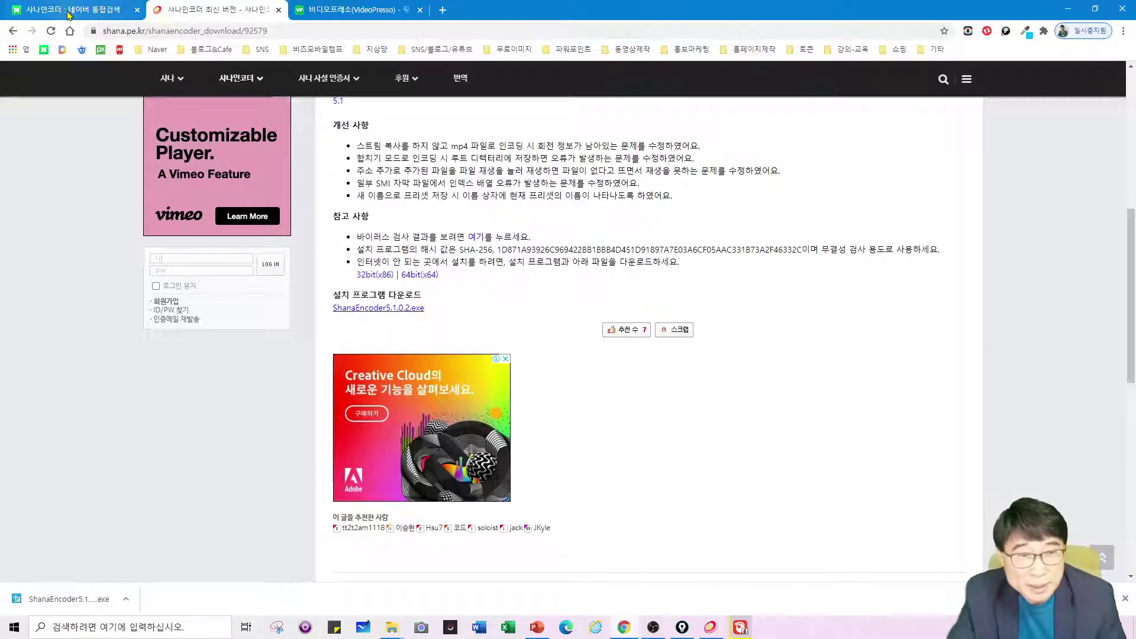
left_click(66, 9)
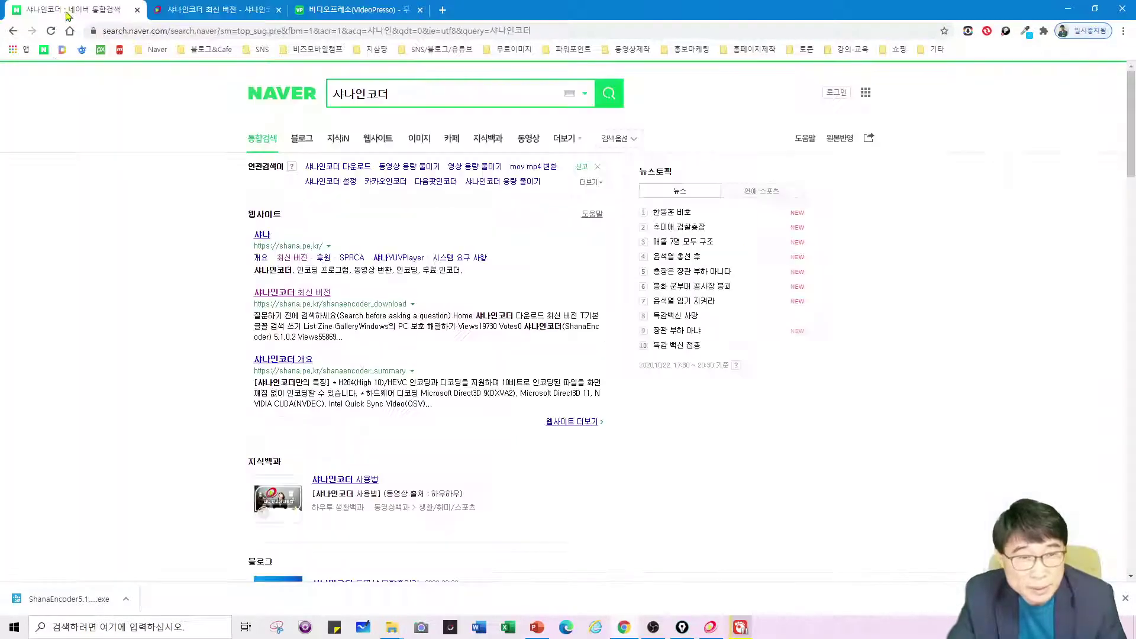
left_click(43, 50)
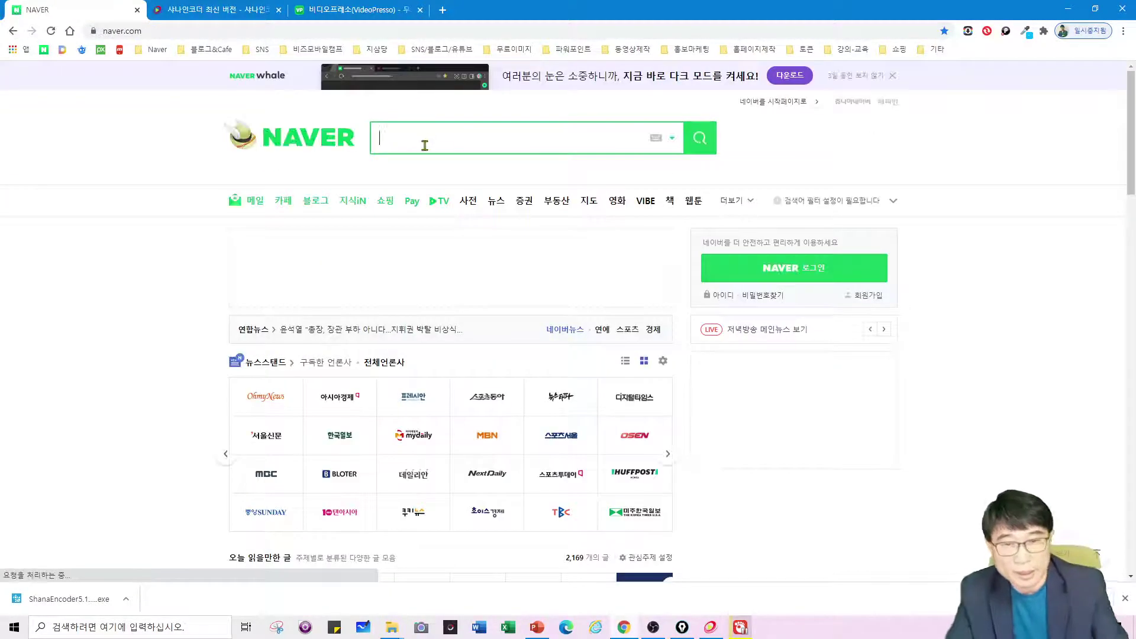
type("비ㅣㄷ")
key("BackSpace")
key("BackSpace")
type("ㄷㅣ오프레소")
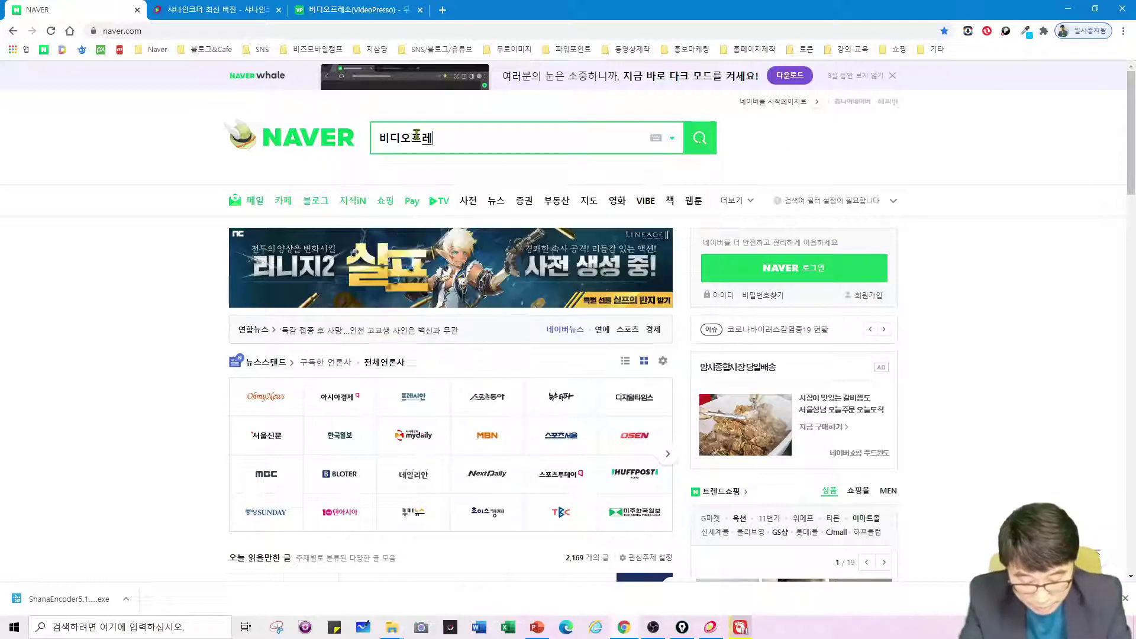
left_click(698, 139)
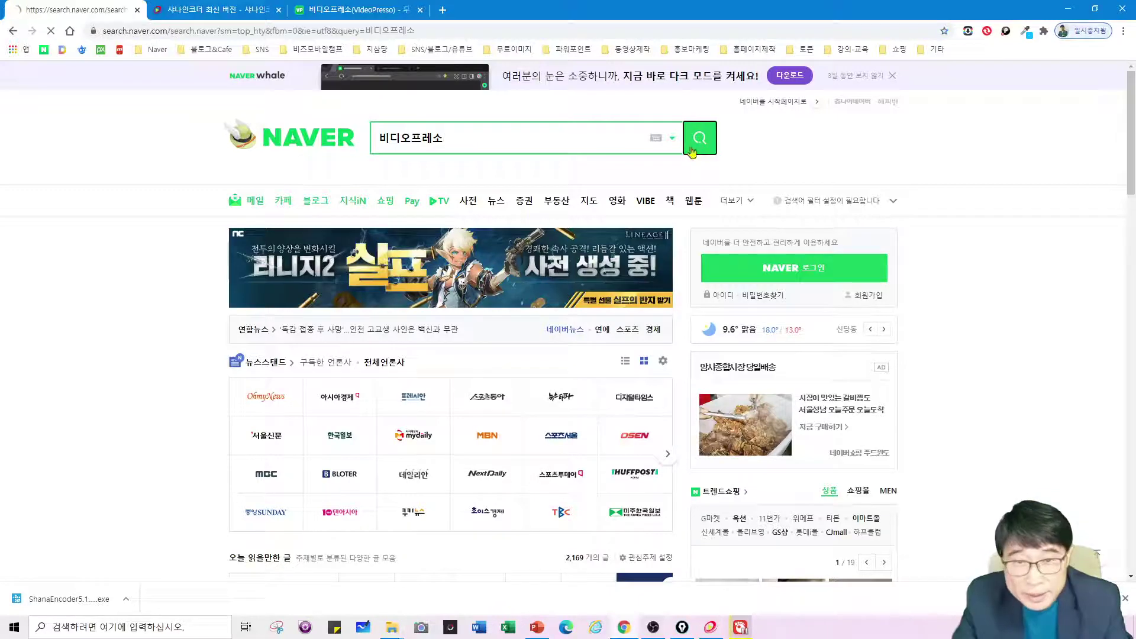
left_click(297, 193)
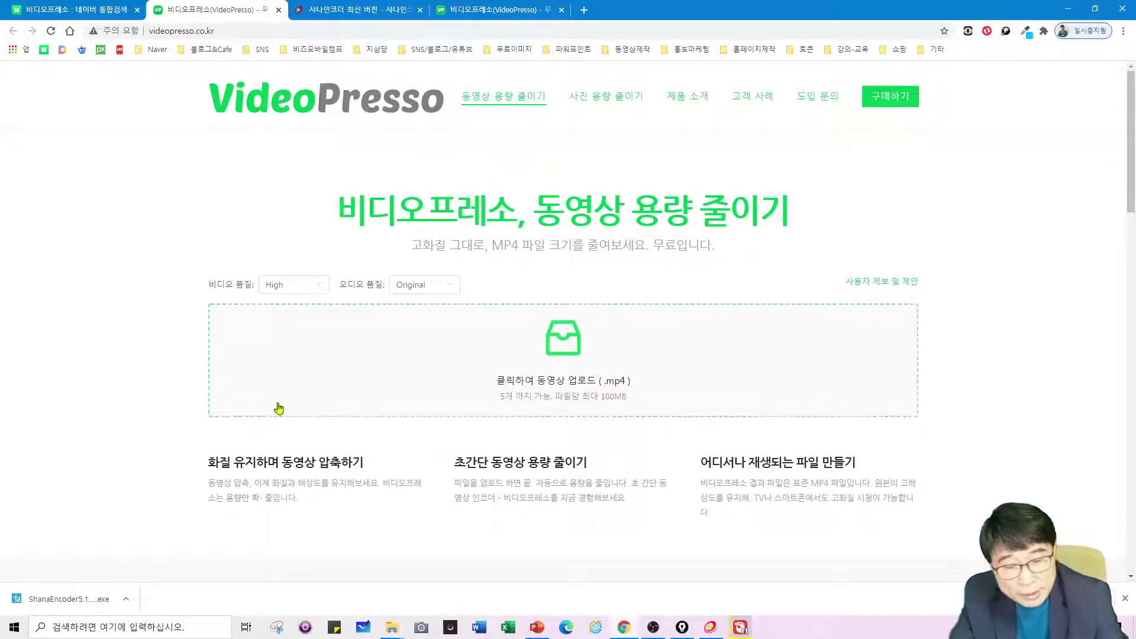
- Dismiss the browser's download bar and look through the 비디오 품질 options on VideoPresso, keeping High
left_click(1125, 602)
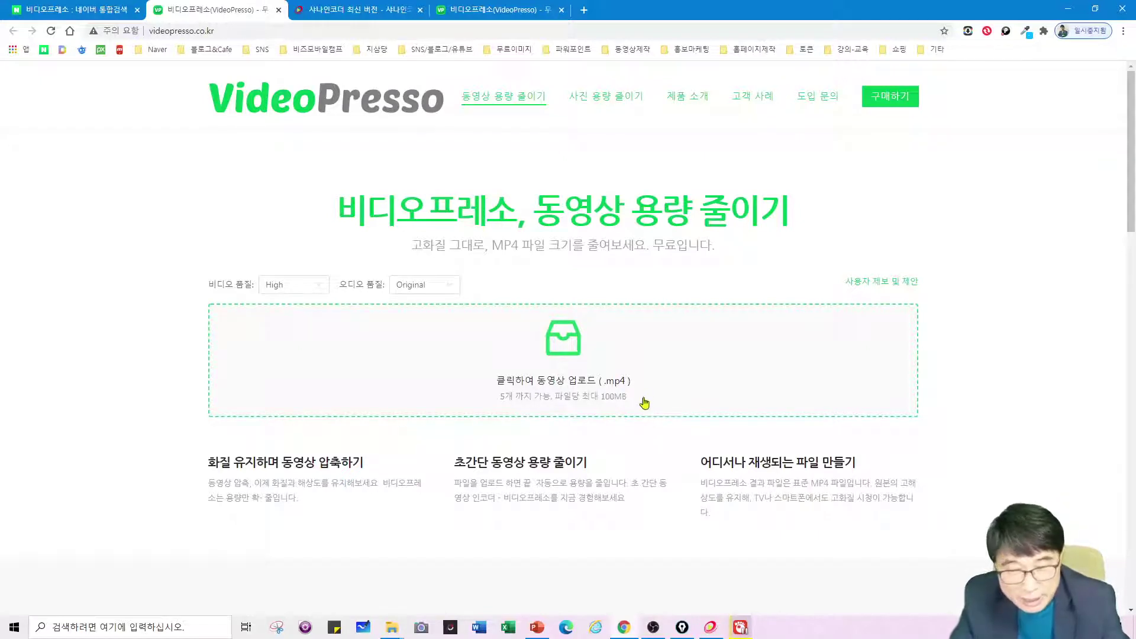
left_click(325, 286)
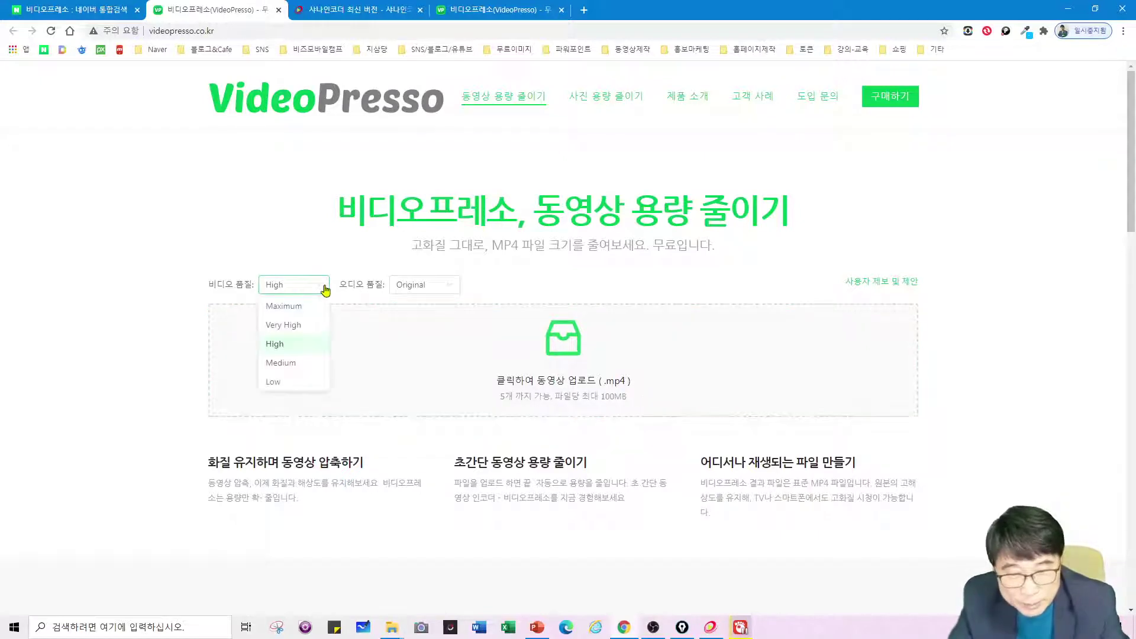
left_click(127, 329)
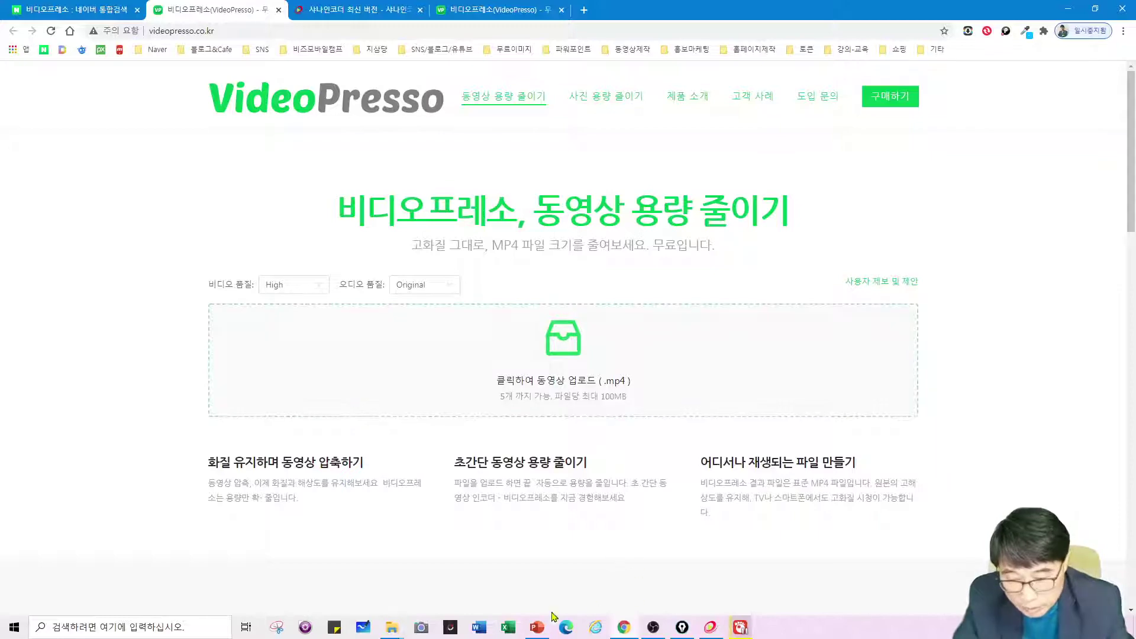
- Upload 유튜브 동영상 다운로드_1920x1080 from the 용량줄이기 folder to VideoPresso for compression
left_click(403, 631)
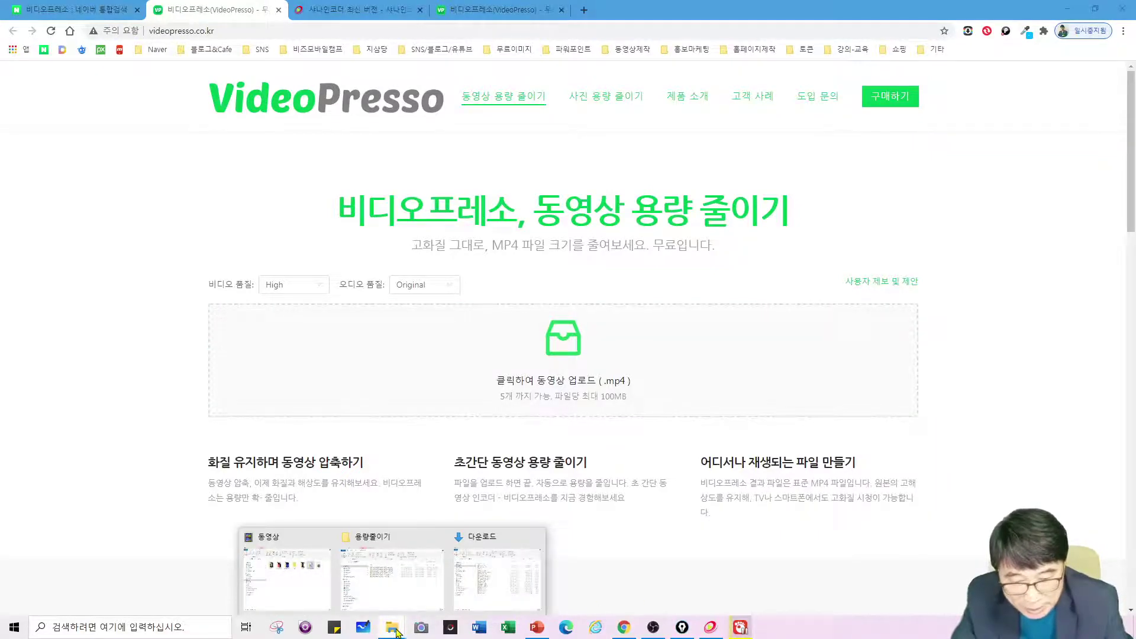
left_click(395, 582)
left_click(278, 333)
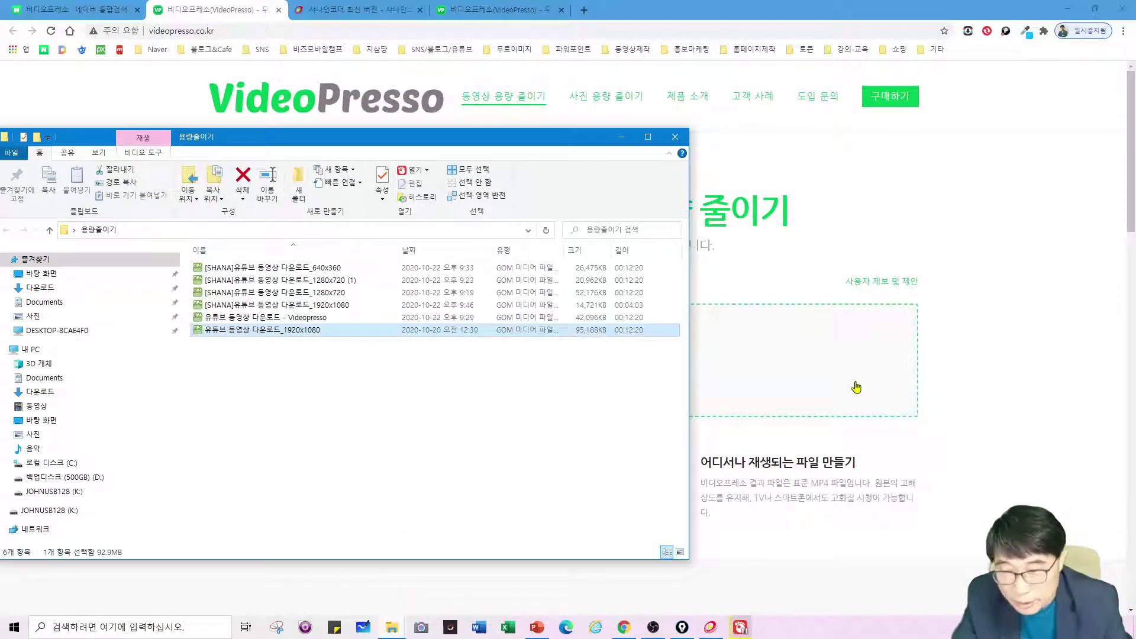
left_click(621, 137)
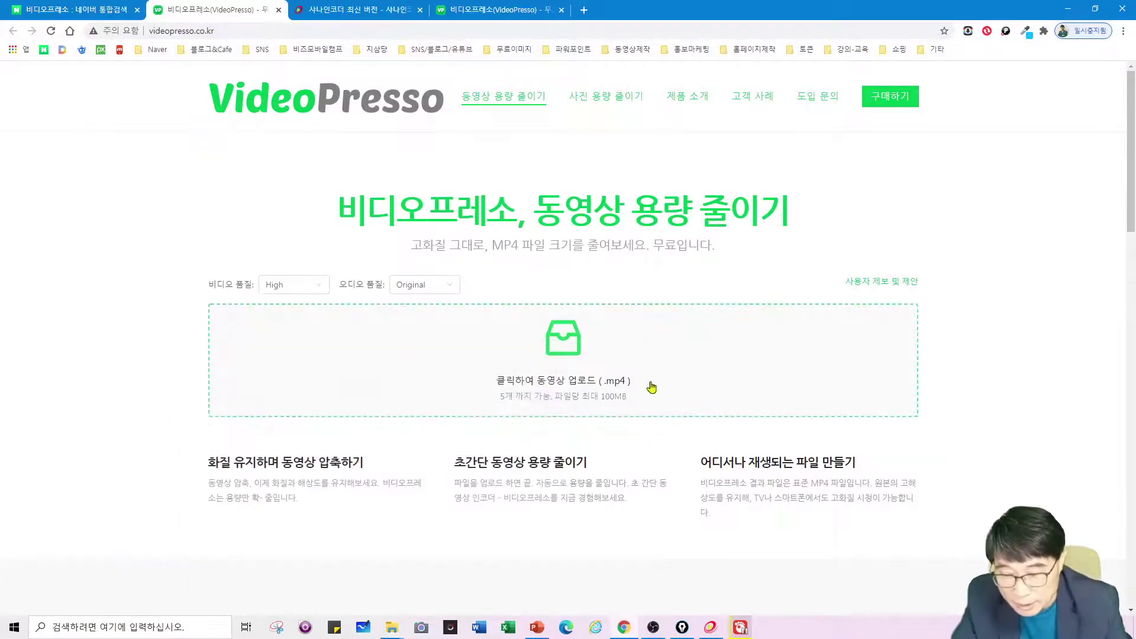
left_click(384, 633)
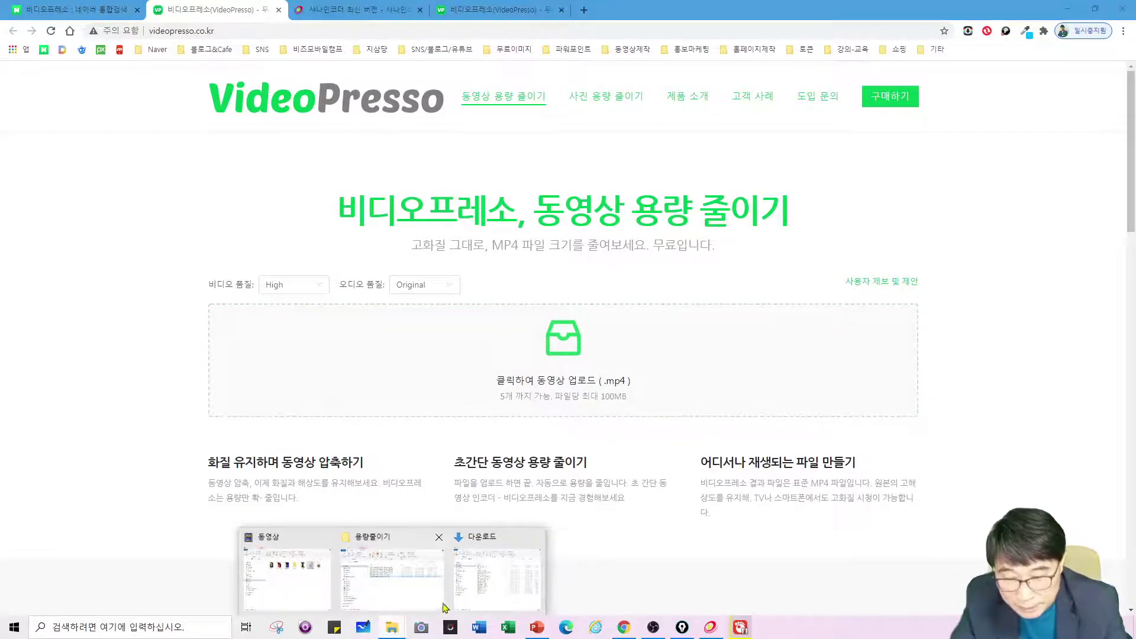
left_click(461, 559)
left_click_drag(551, 141, 284, 134)
left_click_drag(264, 331, 562, 385)
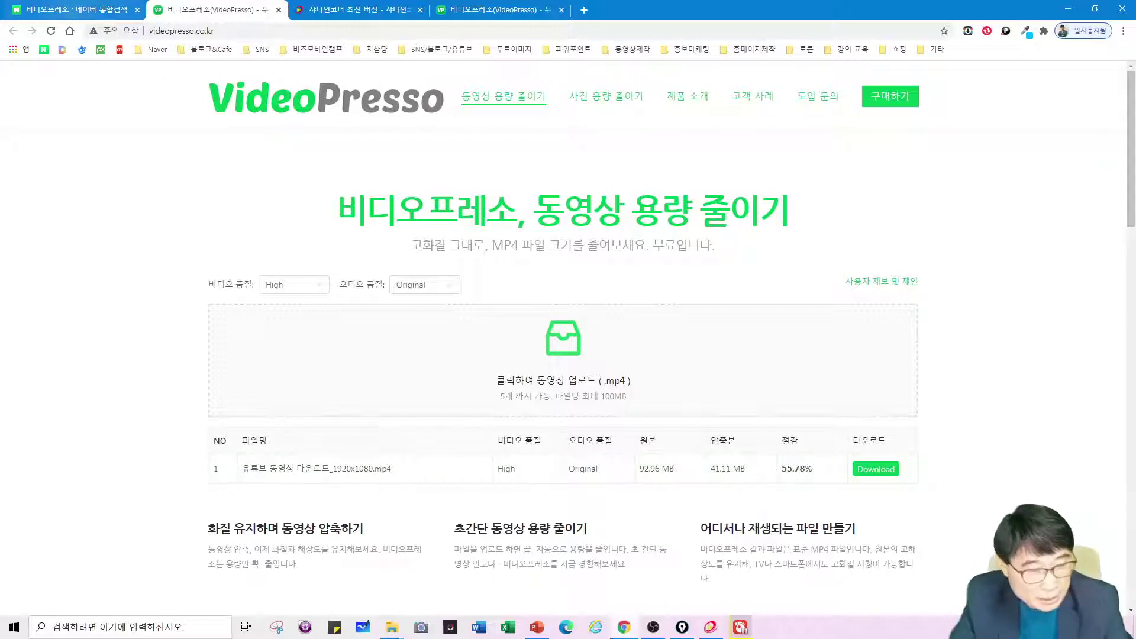
- Bring the 용량줄이기 folder into view and examine the detailed properties of 유튜브 동영상 다운로드 - Videopresso, including its frame size
key("alt+Tab")
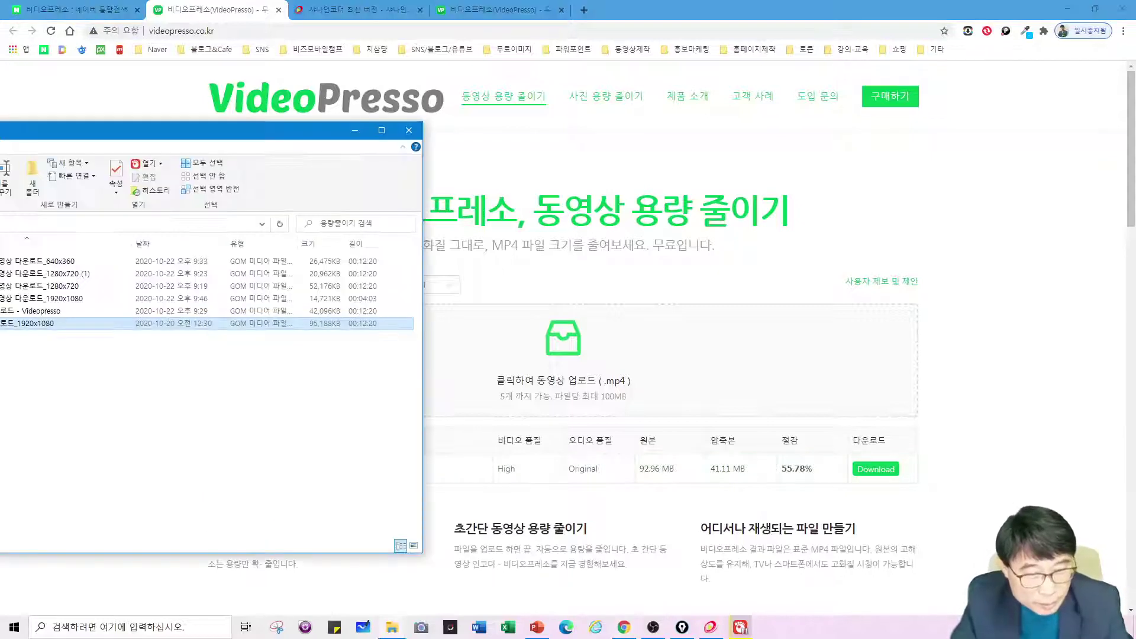
left_click_drag(272, 131, 767, 156)
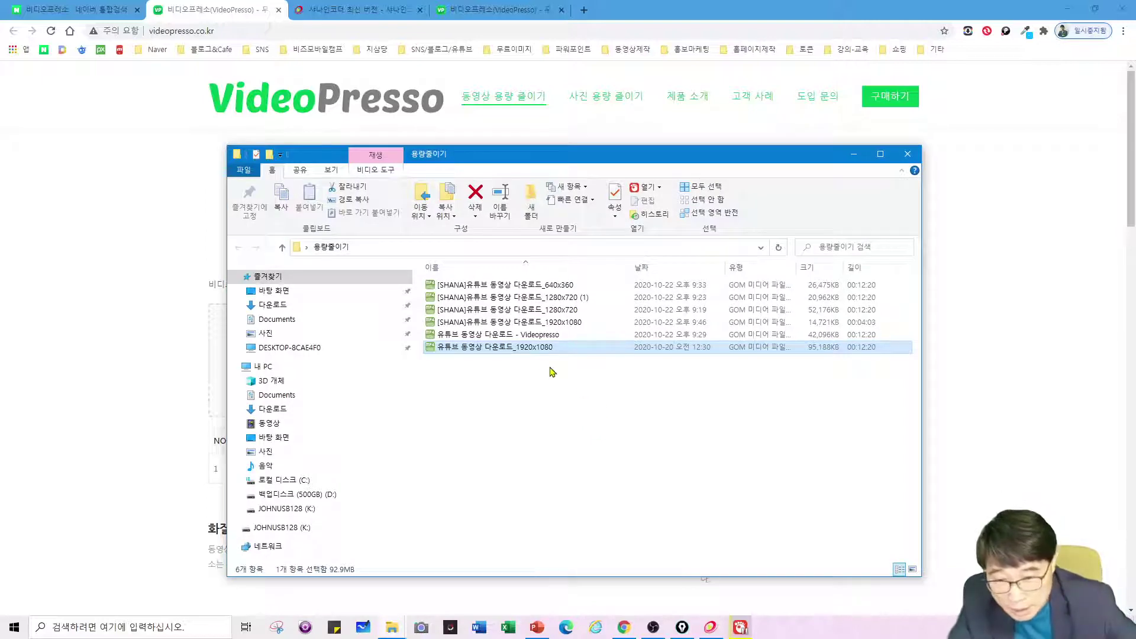
double_click(530, 335)
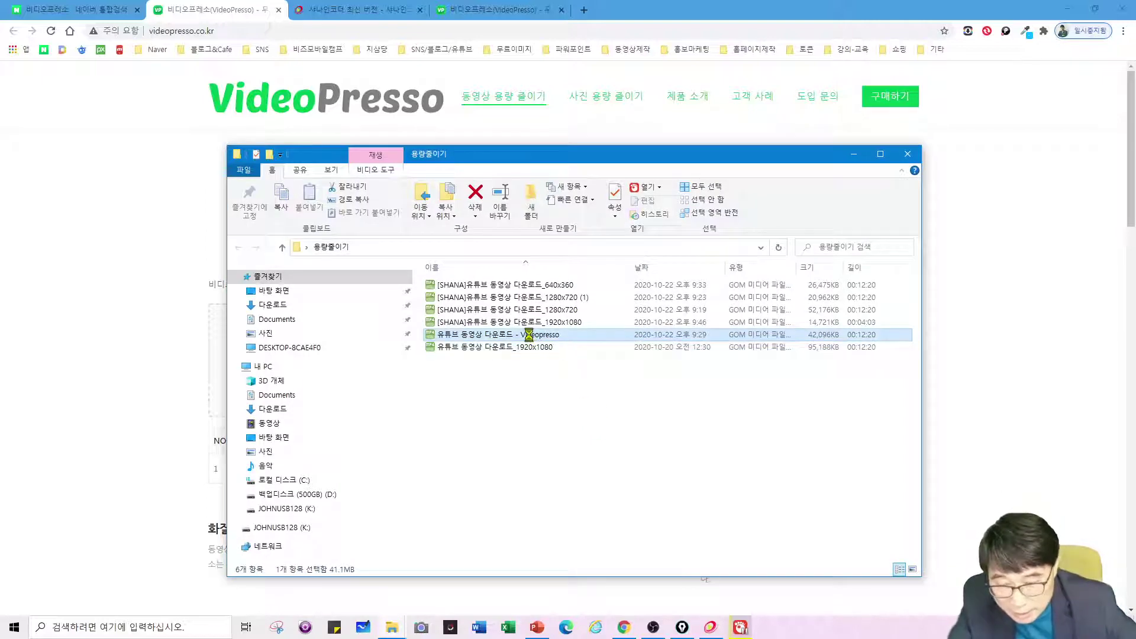
right_click(531, 338)
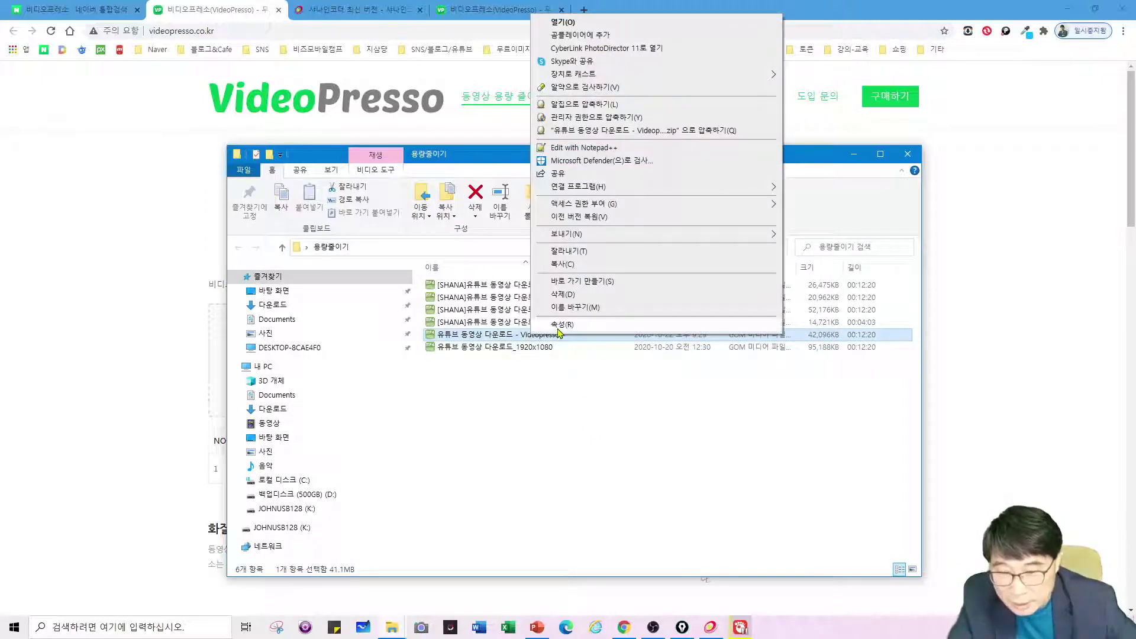
left_click(559, 327)
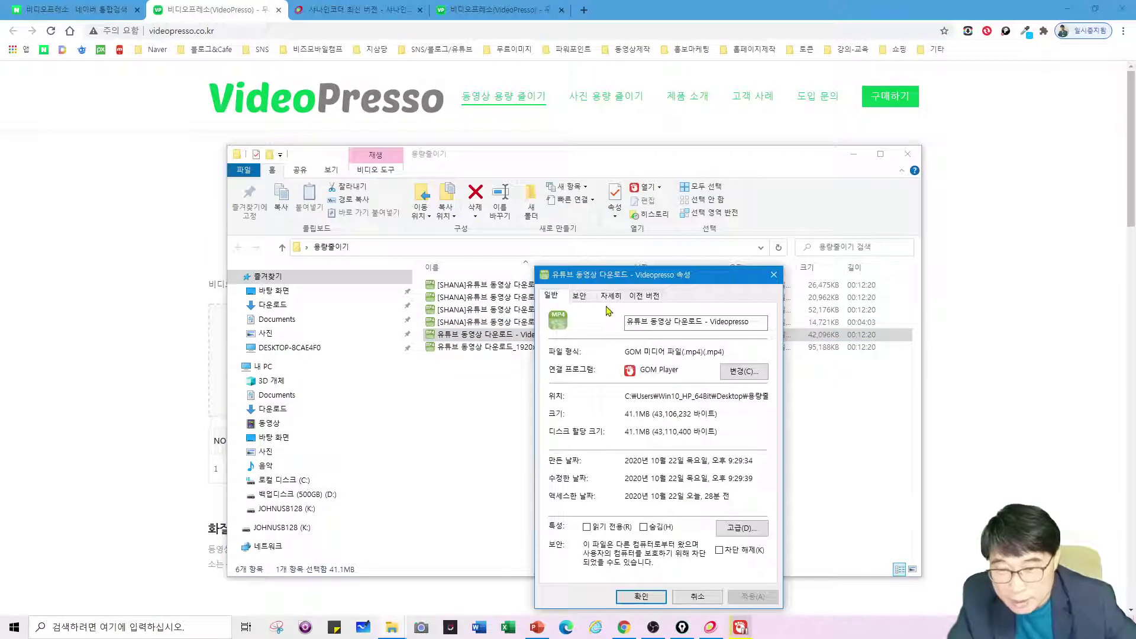
left_click(610, 295)
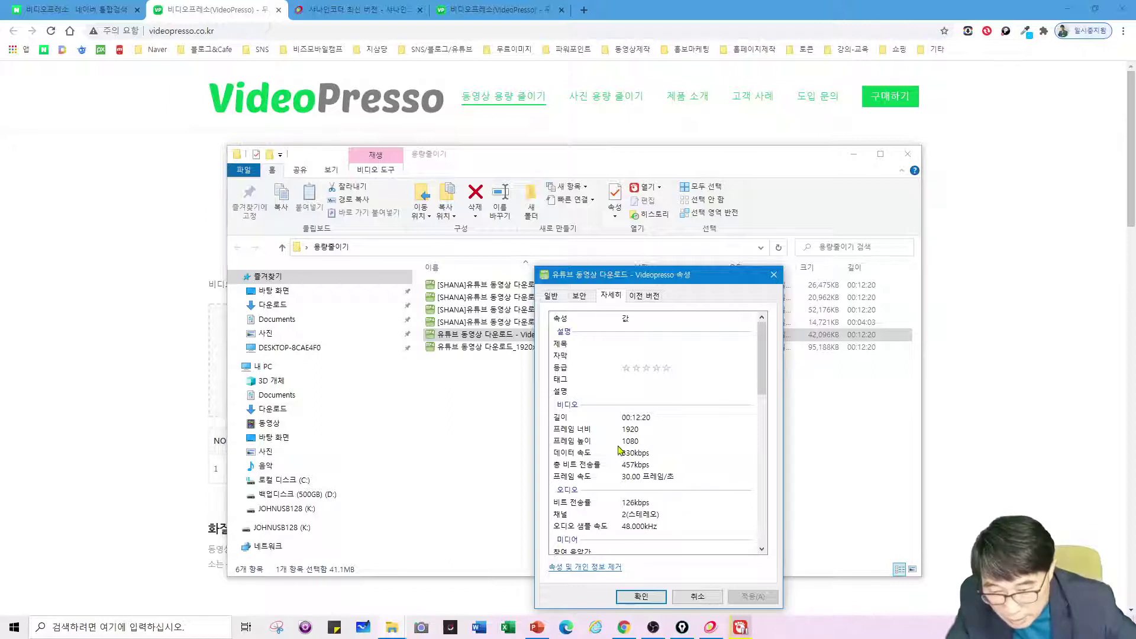
left_click(707, 595)
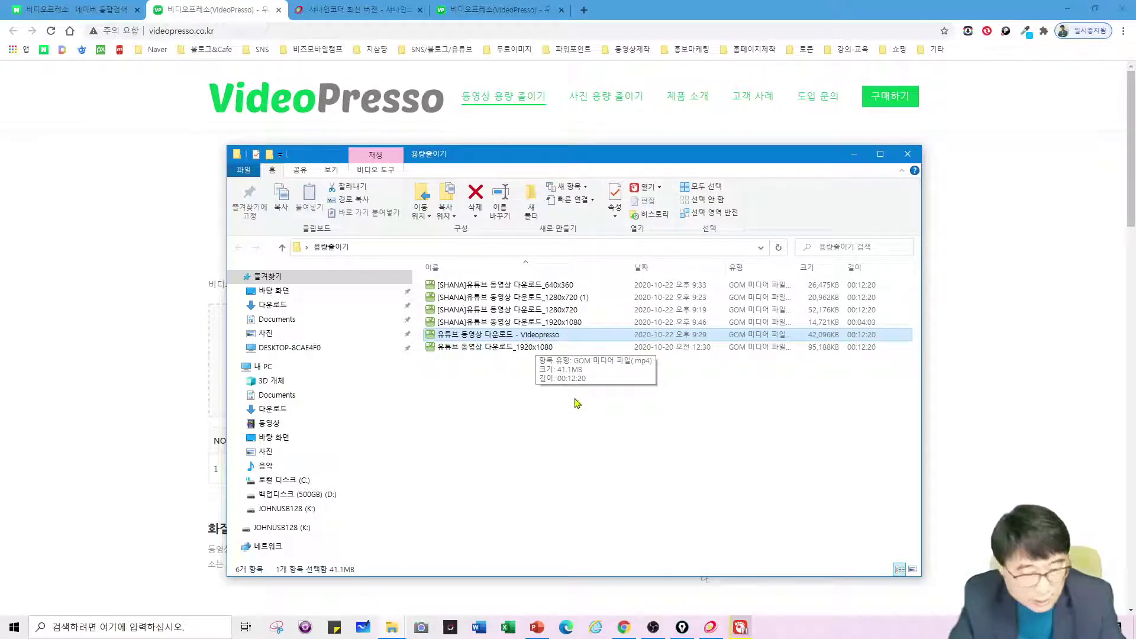
- Play the original 유튜브 동영상 다운로드_1920x1080 from the 용량줄이기 folder and show it in full screen
left_click(531, 351)
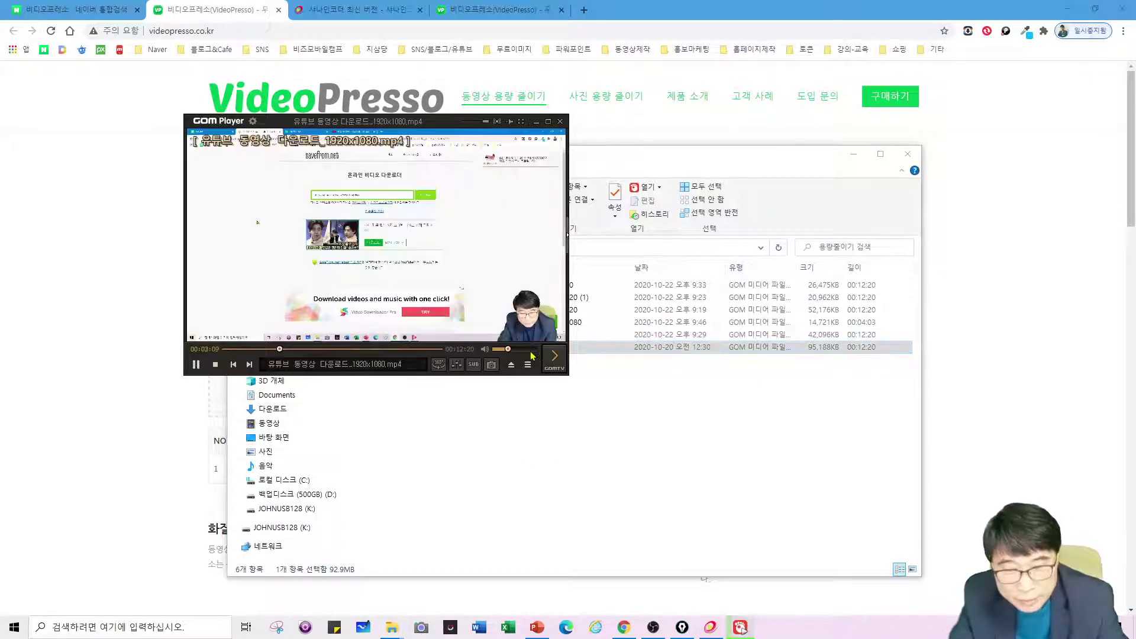
left_click(560, 121)
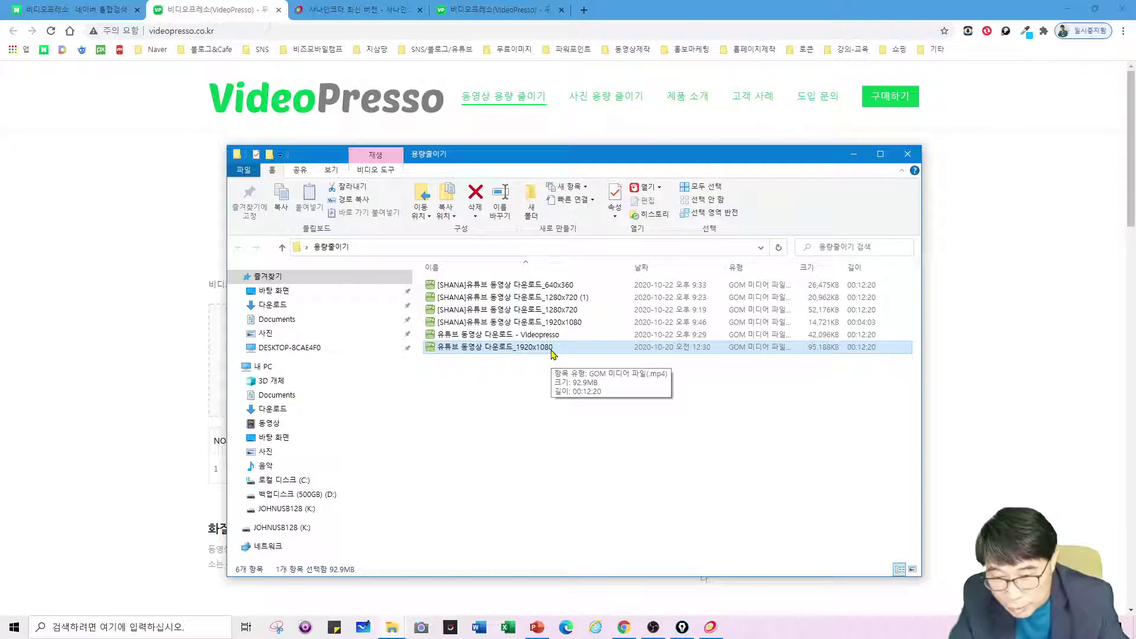
left_click(551, 351)
left_click(552, 349)
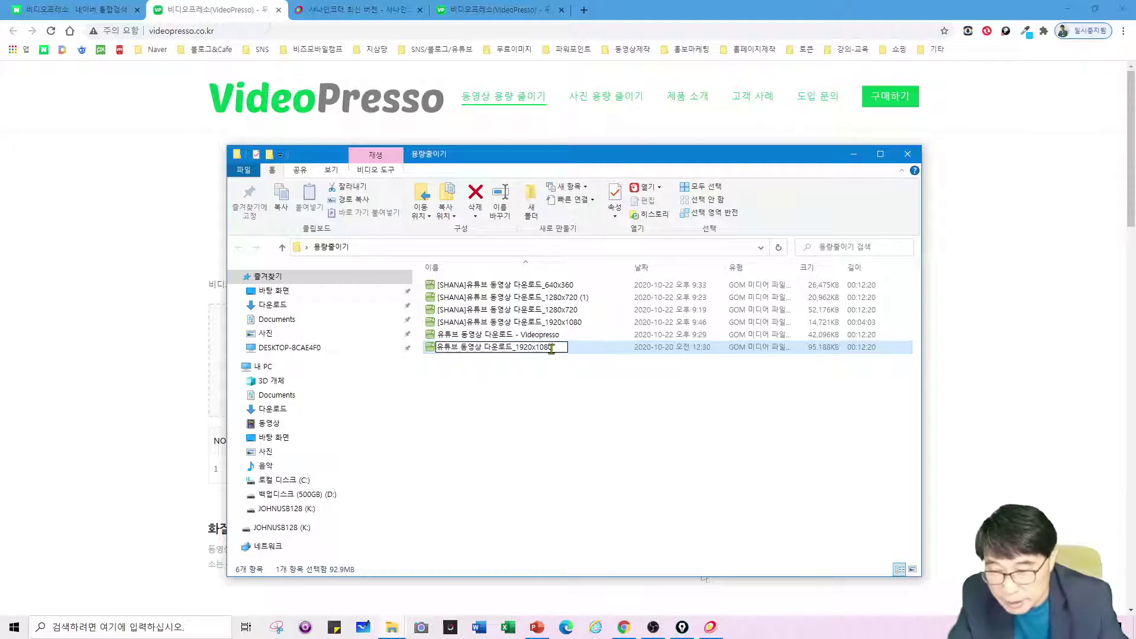
left_click(554, 353)
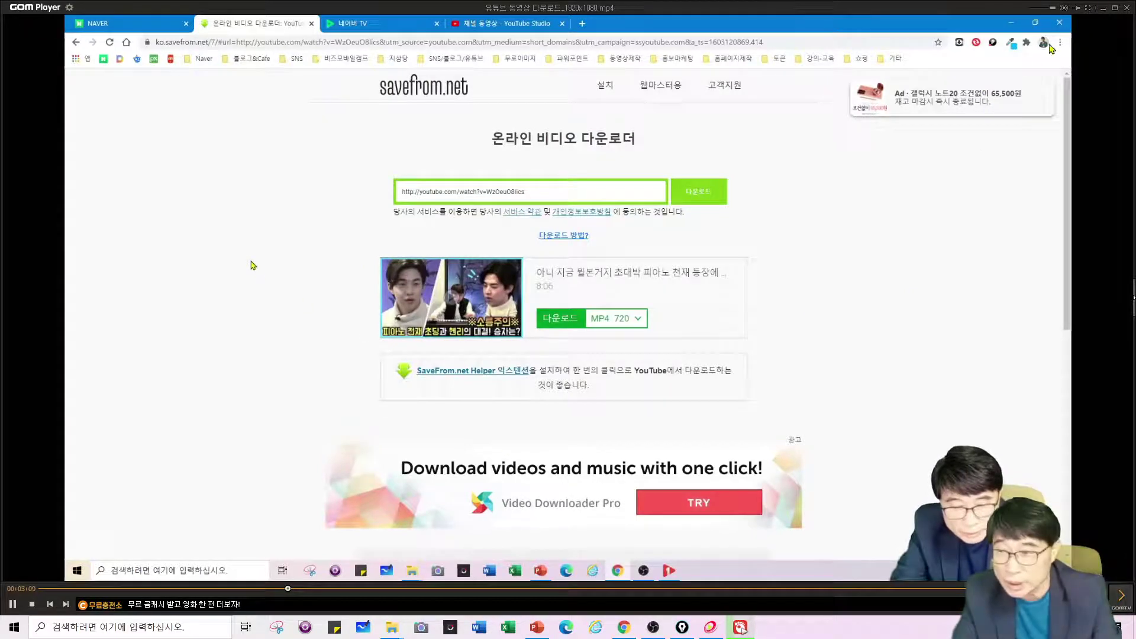
key("Return")
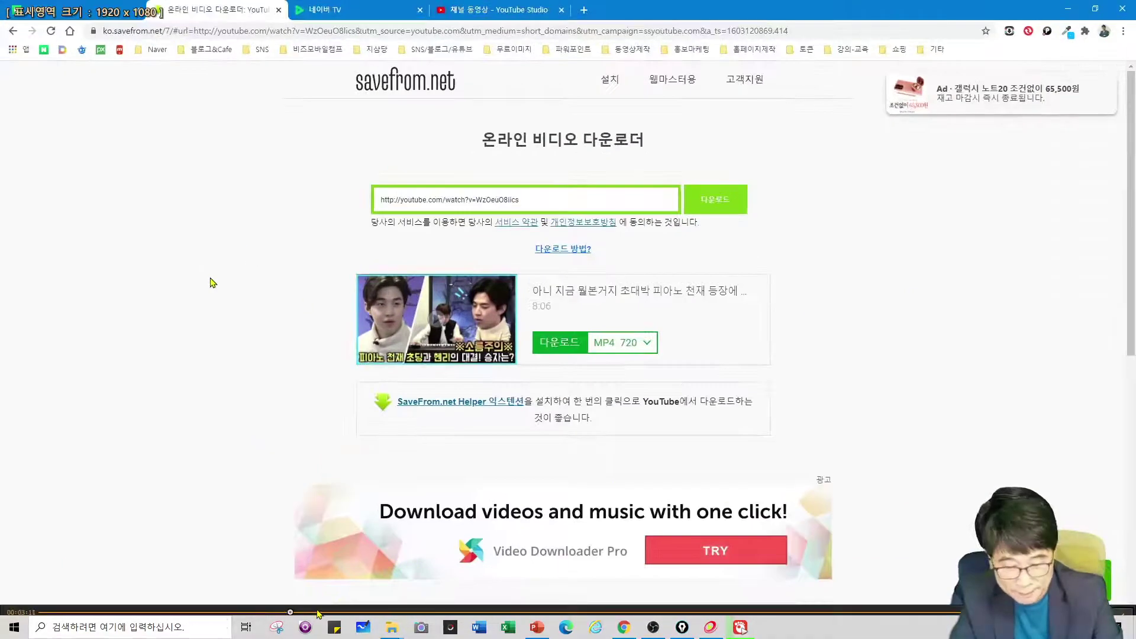
- Jump back to an earlier part of the original video to check its quality, pause it, and minimize the player
left_click(163, 613)
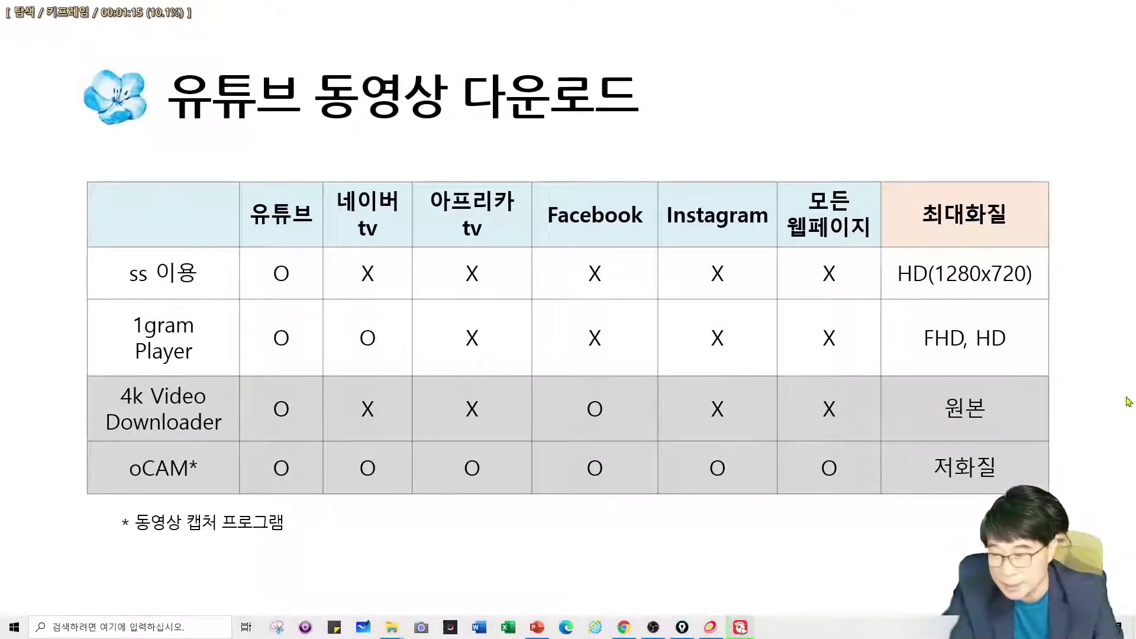
mouse_move(350, 594)
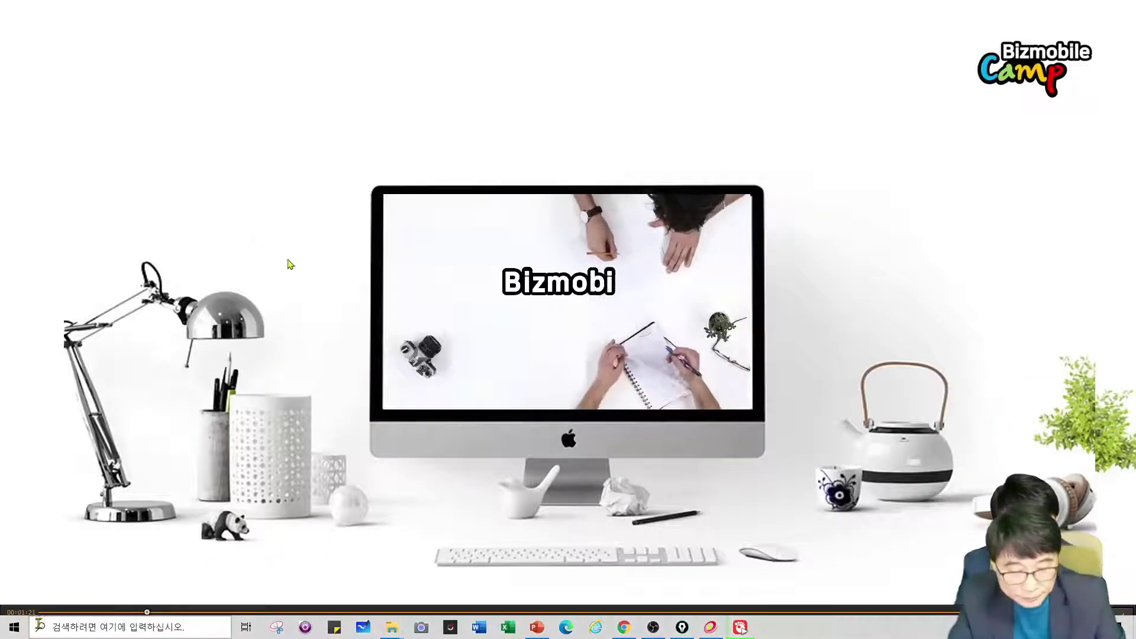
left_click(556, 292)
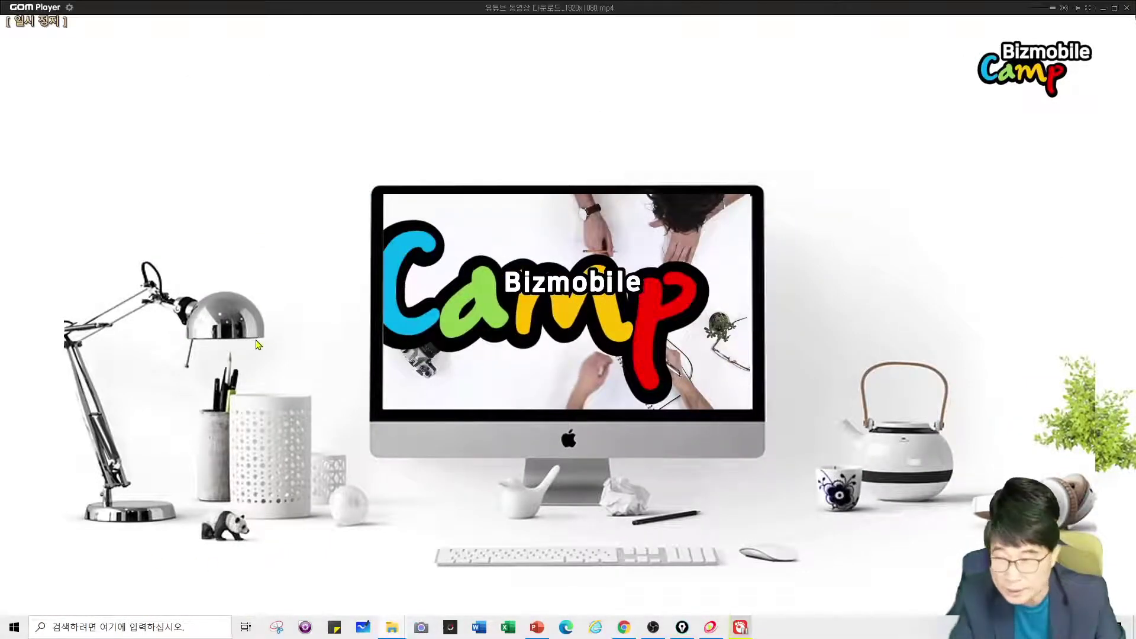
left_click(1103, 9)
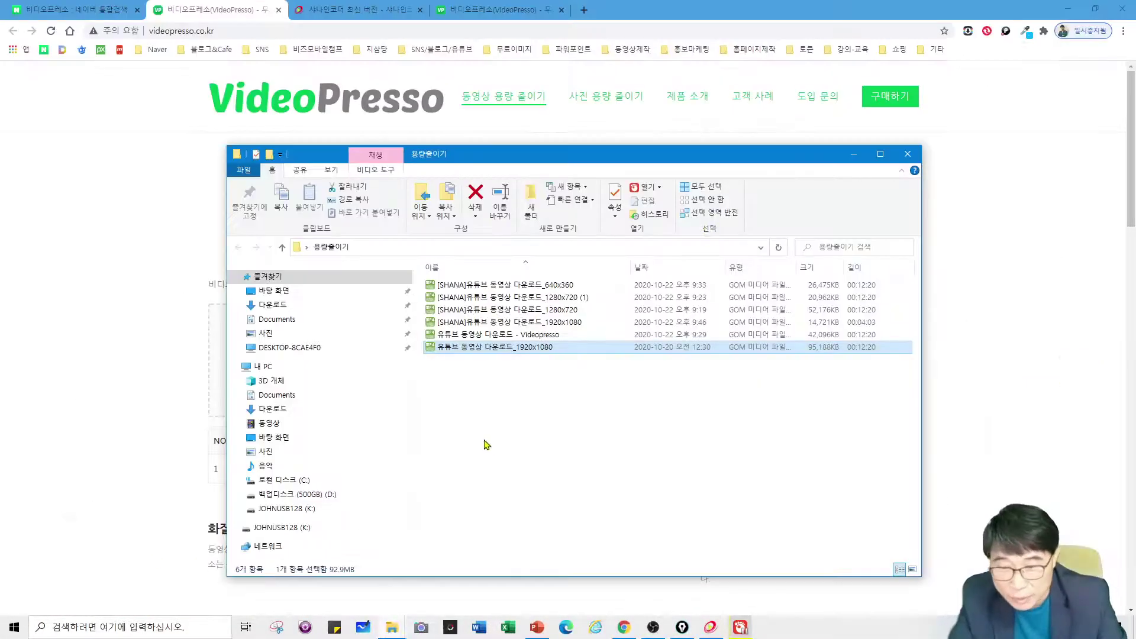
- Play the compressed 유튜브 동영상 다운로드 - Videopresso and restart it from the beginning to check its quality
double_click(529, 339)
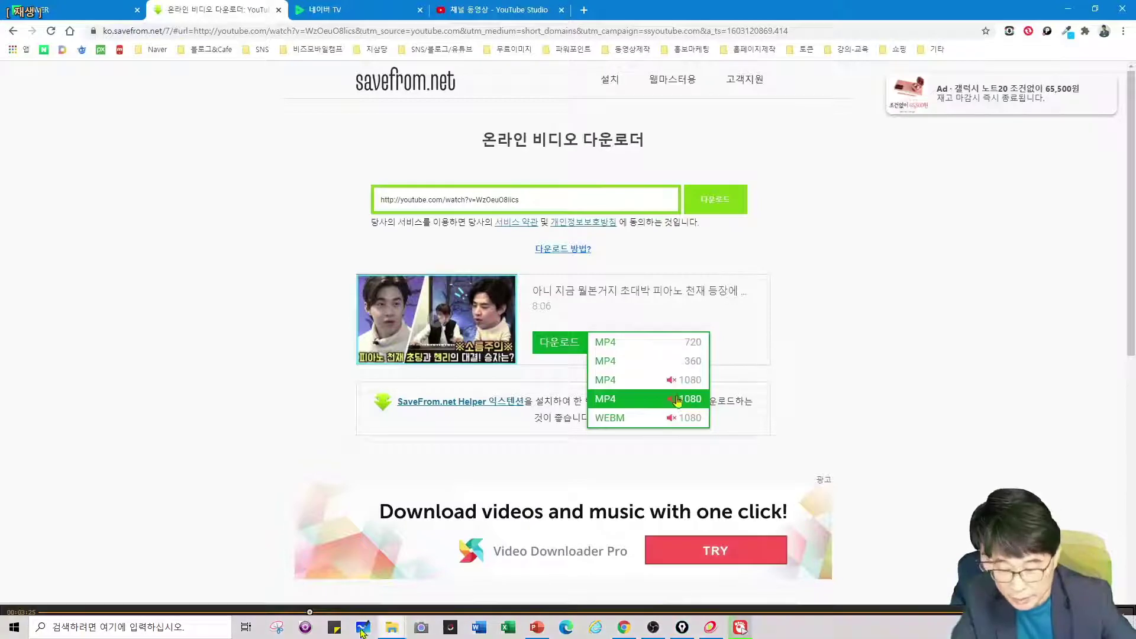
mouse_move(1113, 18)
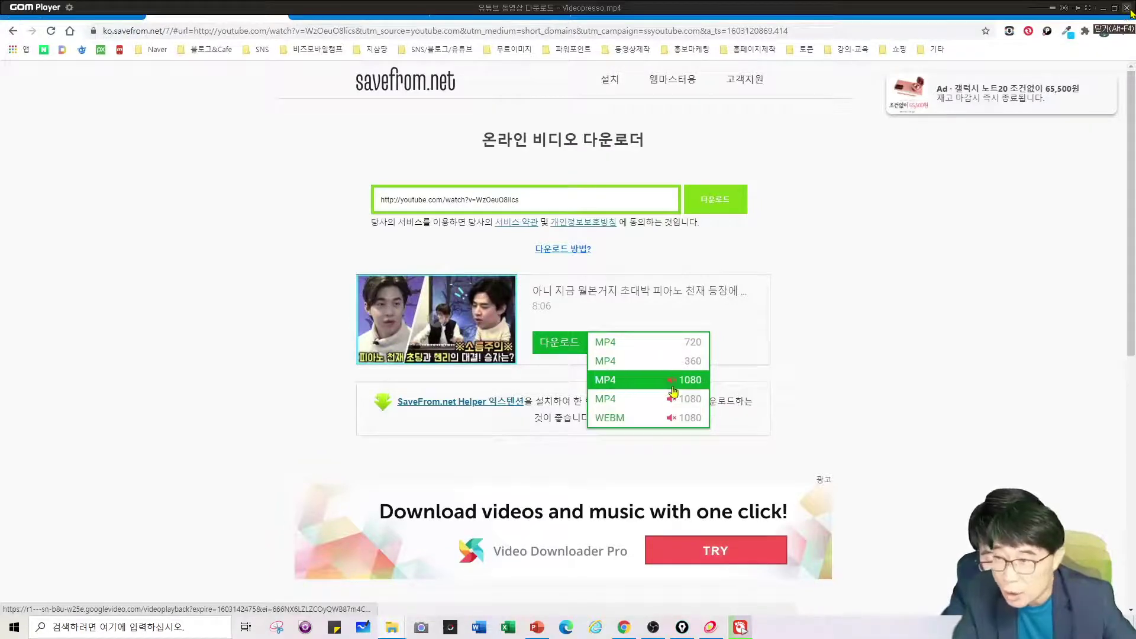
left_click(1127, 8)
left_click(537, 335)
key("Return")
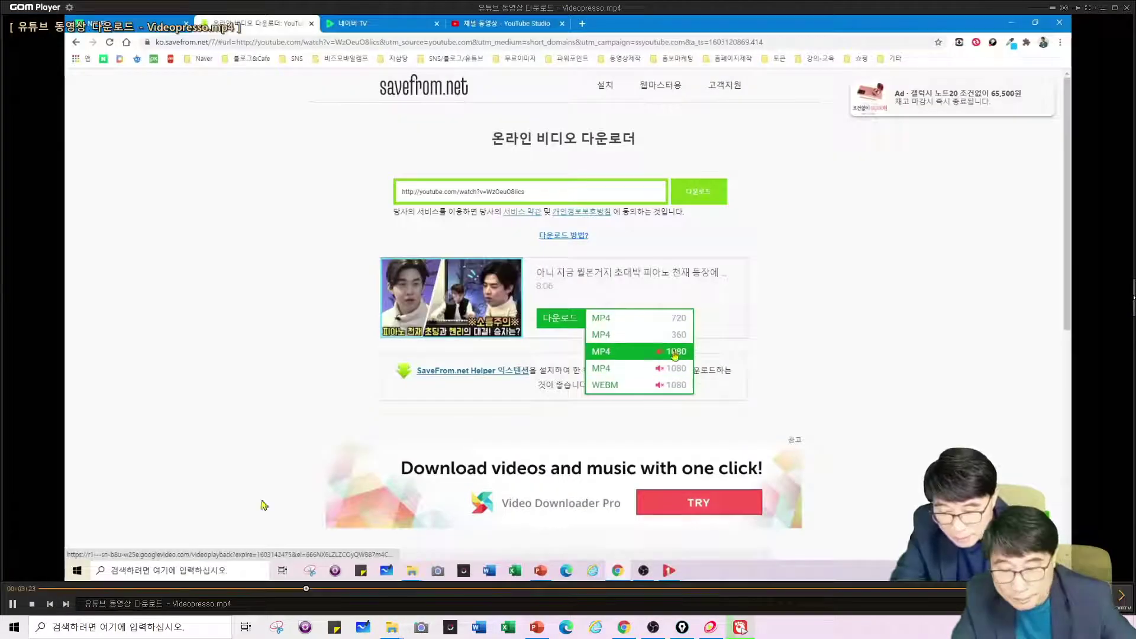
left_click(32, 604)
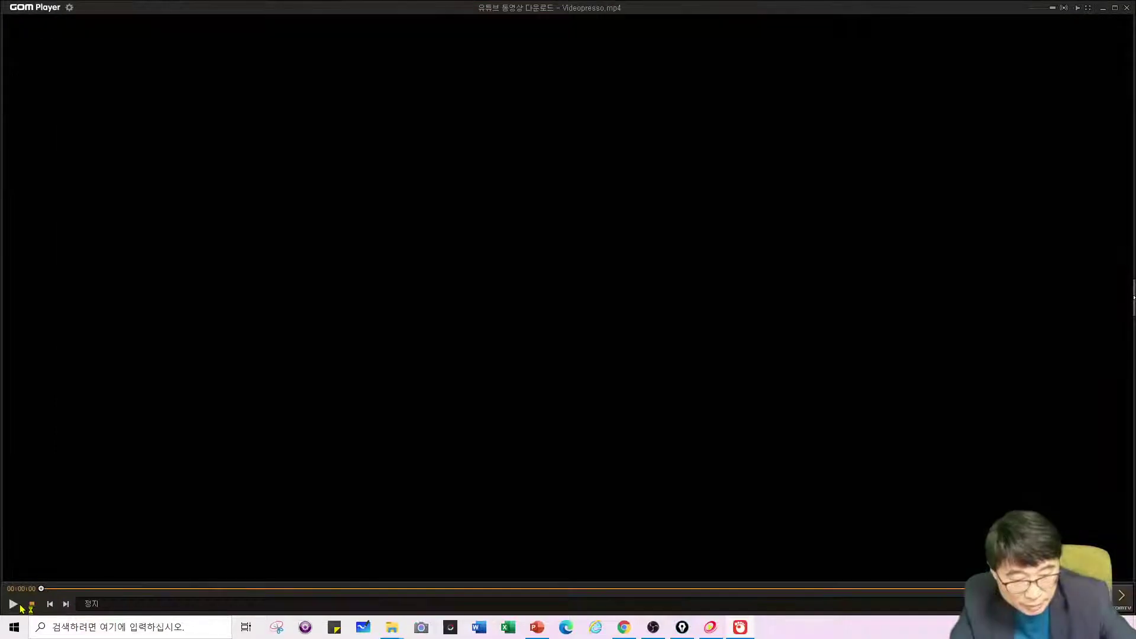
left_click(15, 605)
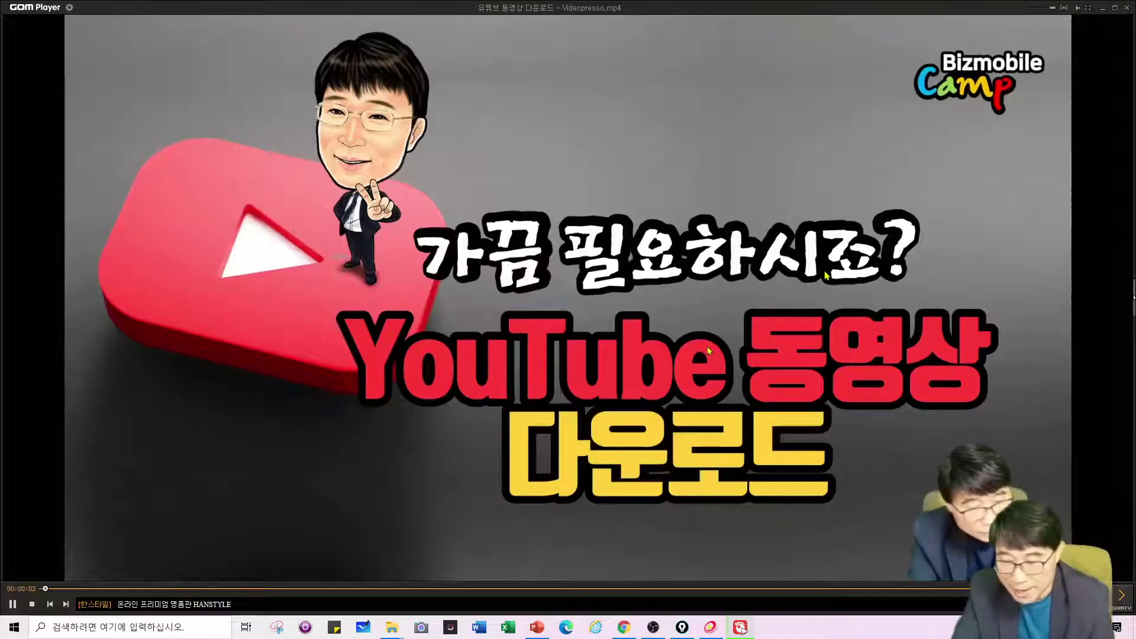
- View the compressed video in full screen, close the player, and bring the VideoPresso page to the front
left_click(1088, 7)
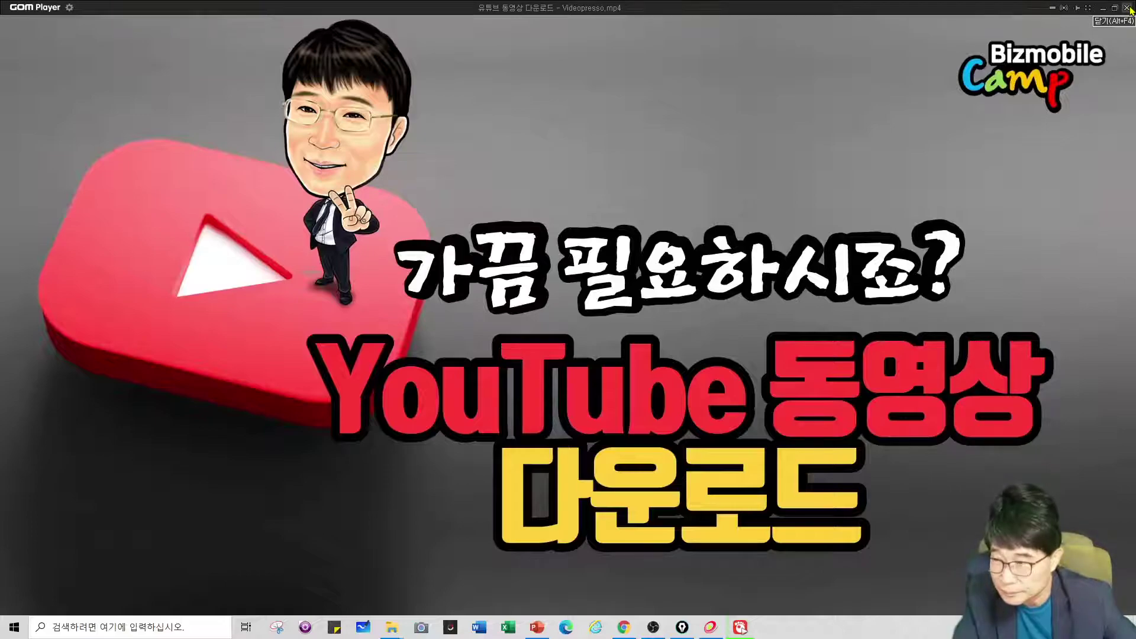
left_click(1129, 8)
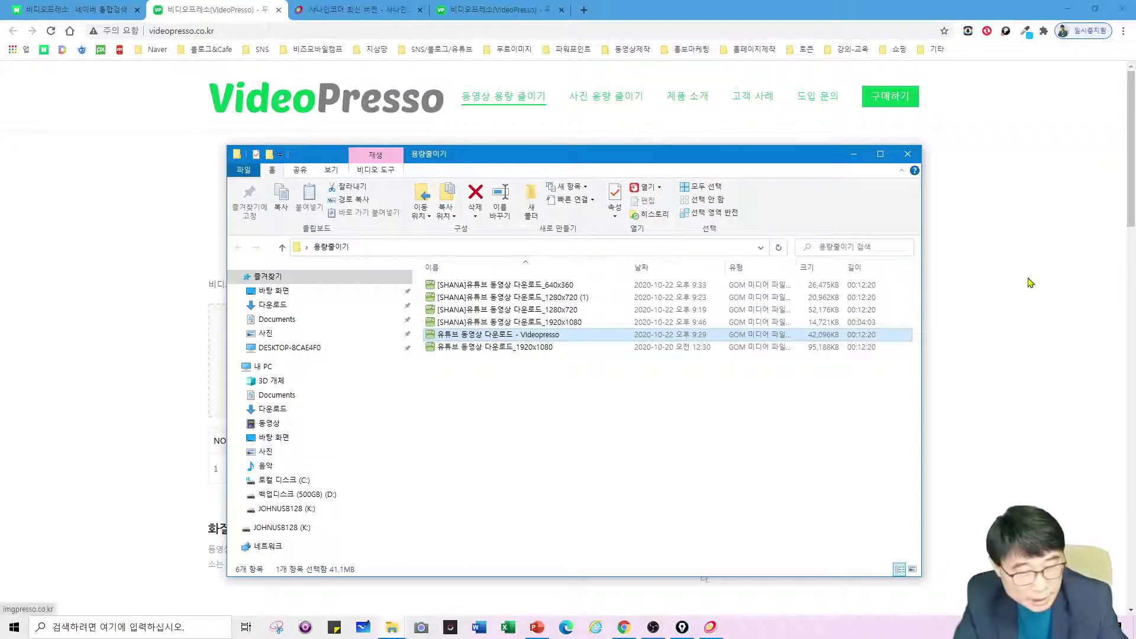
left_click(1047, 278)
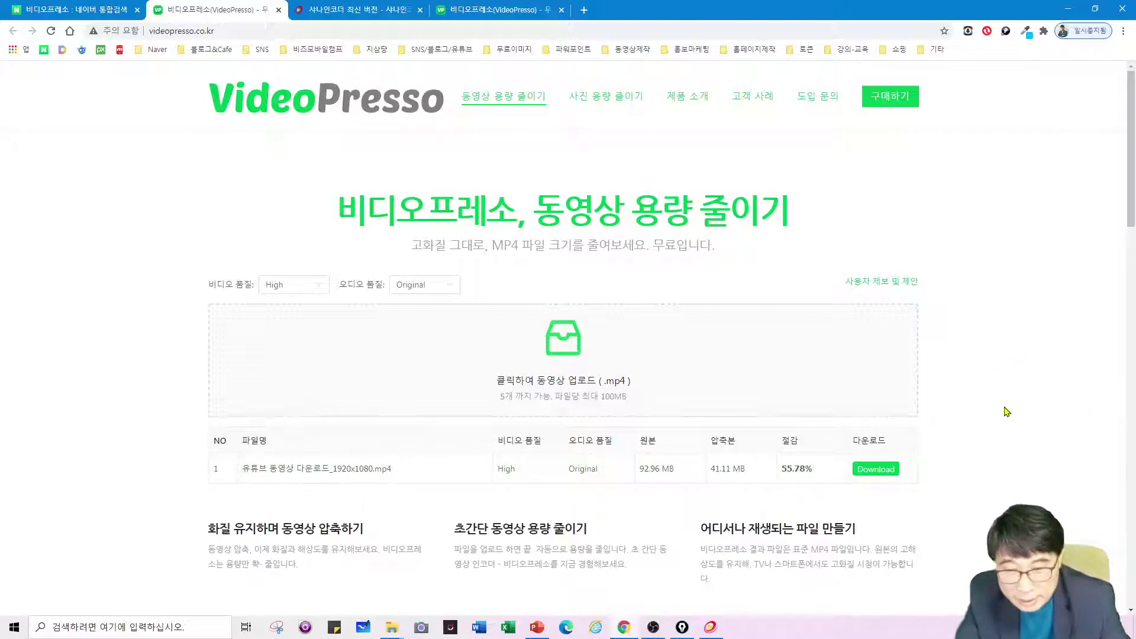
- Compare the sample exhibition video in the 품질 및 용량 비교 section, viewing the original and the VideoPresso version
scroll(1007, 411, "down", 10)
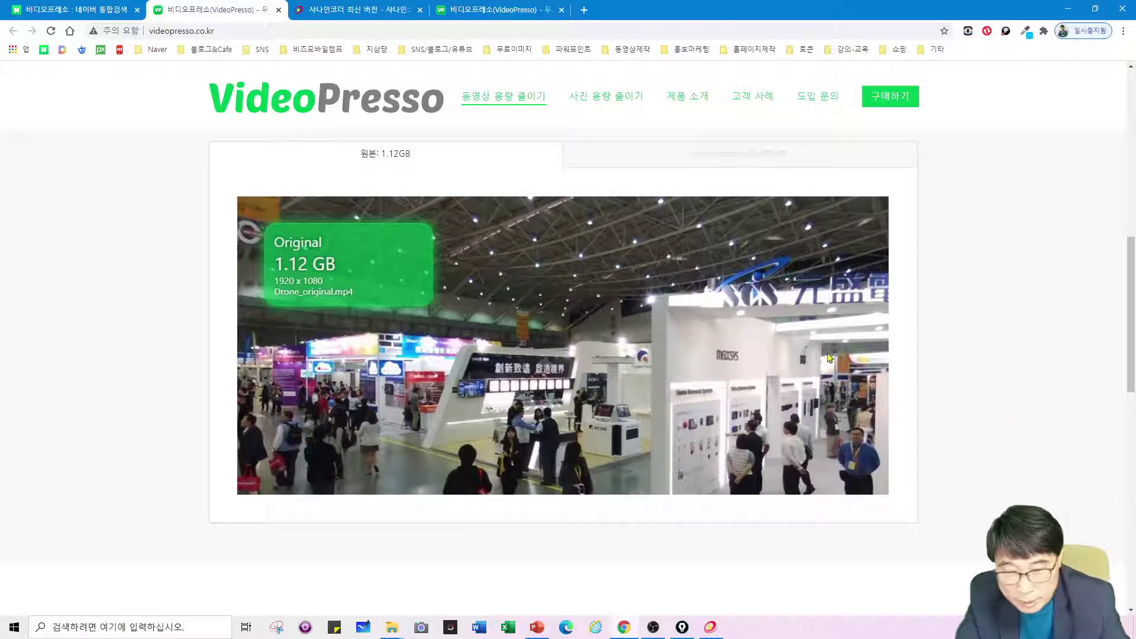
left_click(396, 164)
left_click(397, 163)
left_click(400, 163)
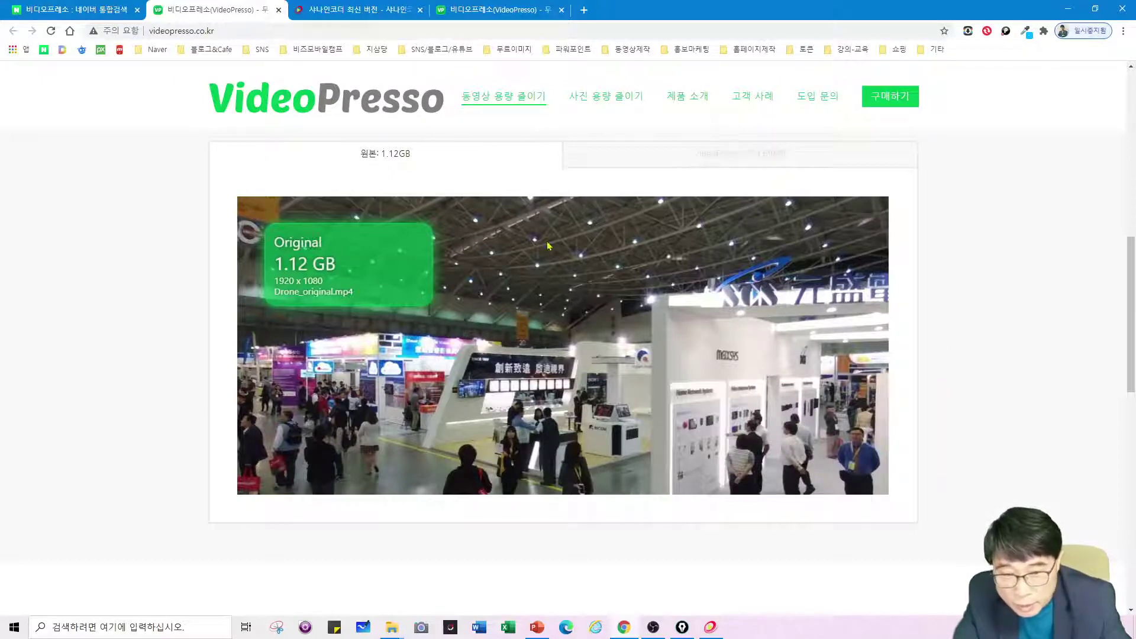
left_click(743, 159)
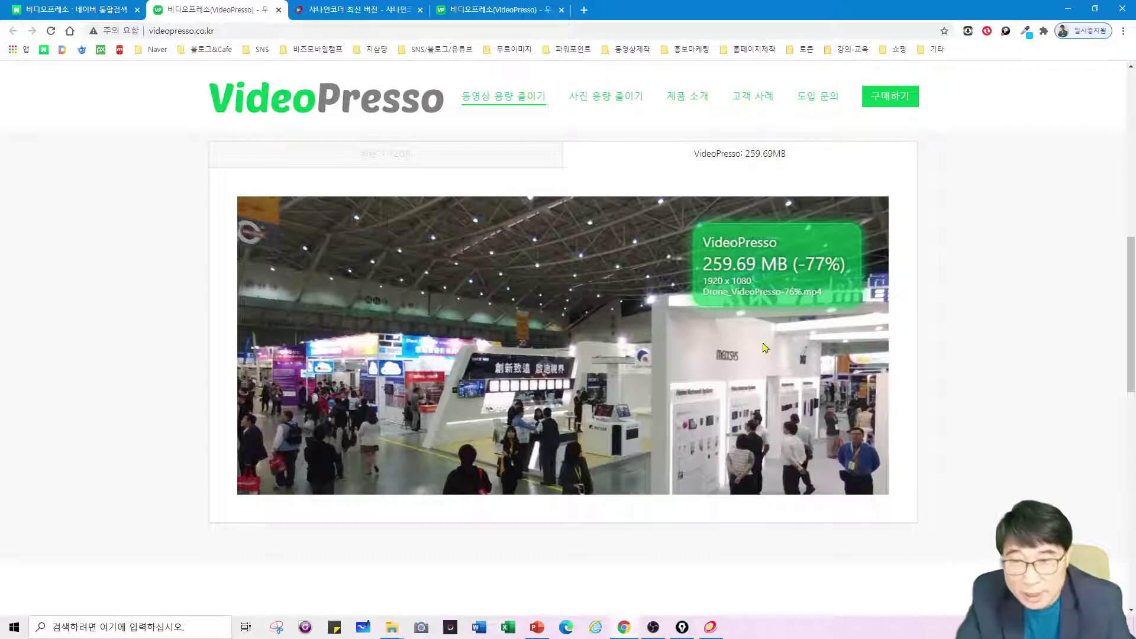
- Look through the awards section and the compression result on the VideoPresso page, and switch to the PowerPoint presentation
scroll(966, 314, "down", 2)
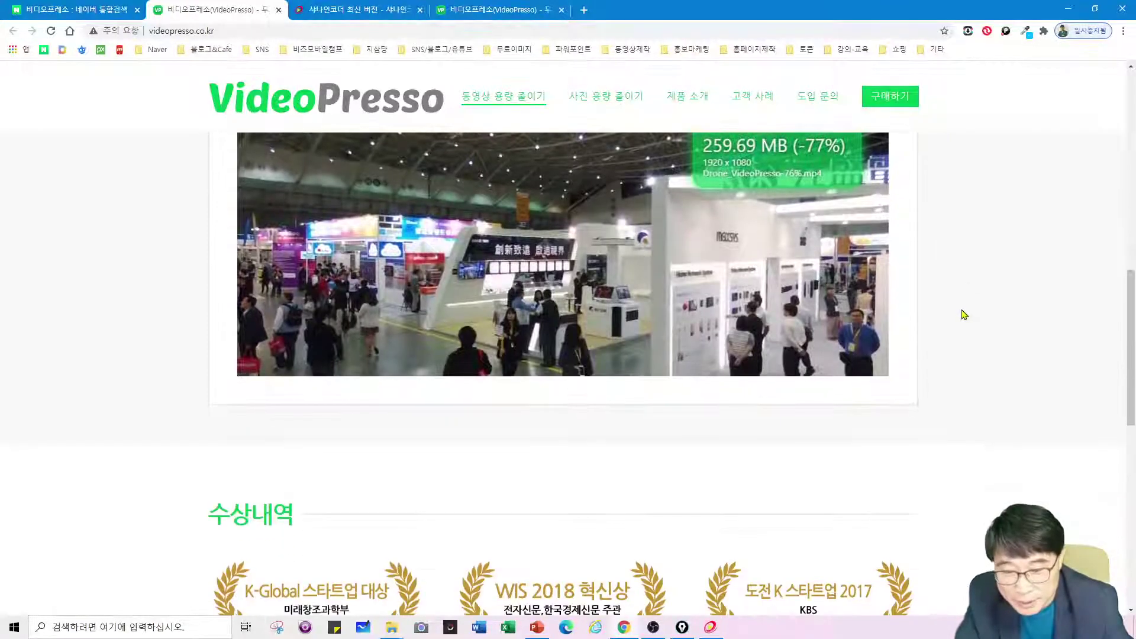
scroll(965, 313, "down", 5)
scroll(968, 315, "up", 9)
scroll(968, 316, "up", 4)
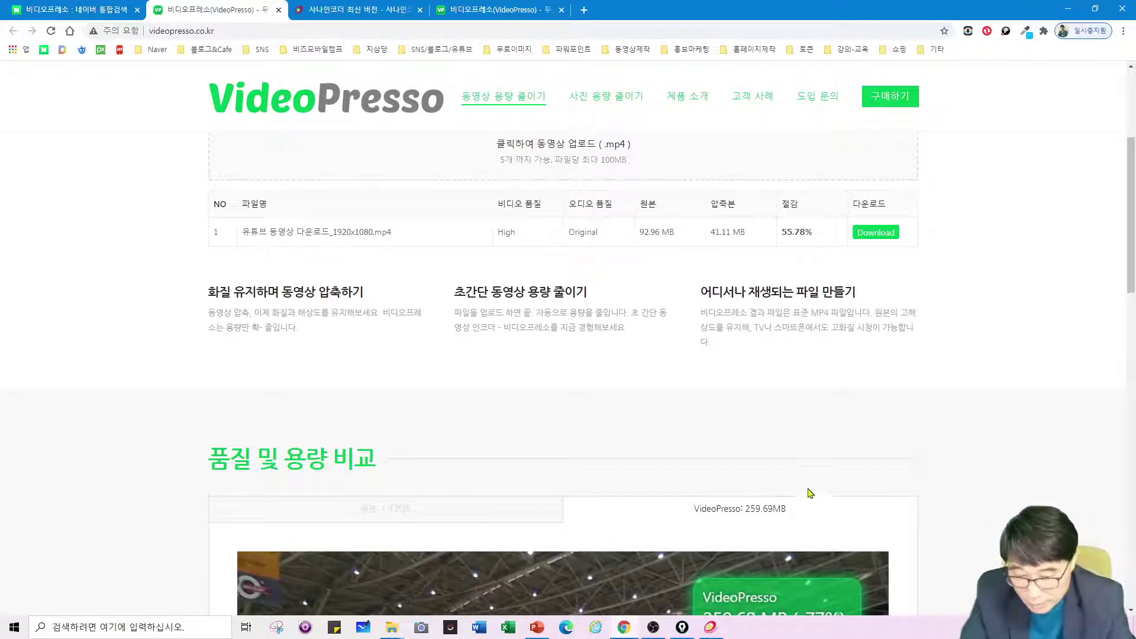
left_click(539, 630)
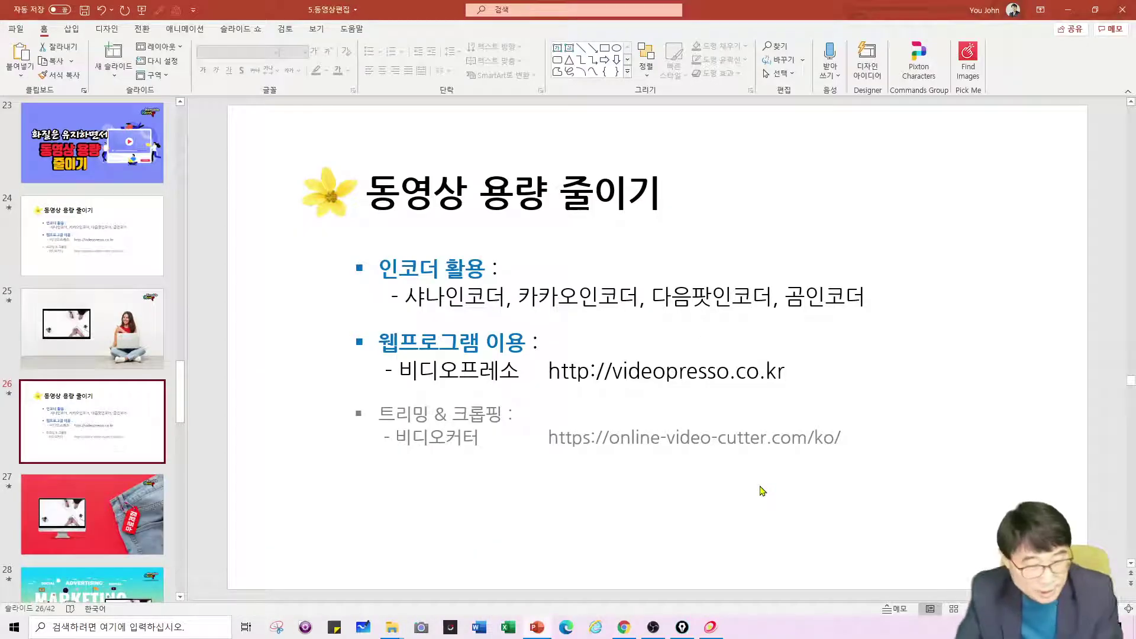